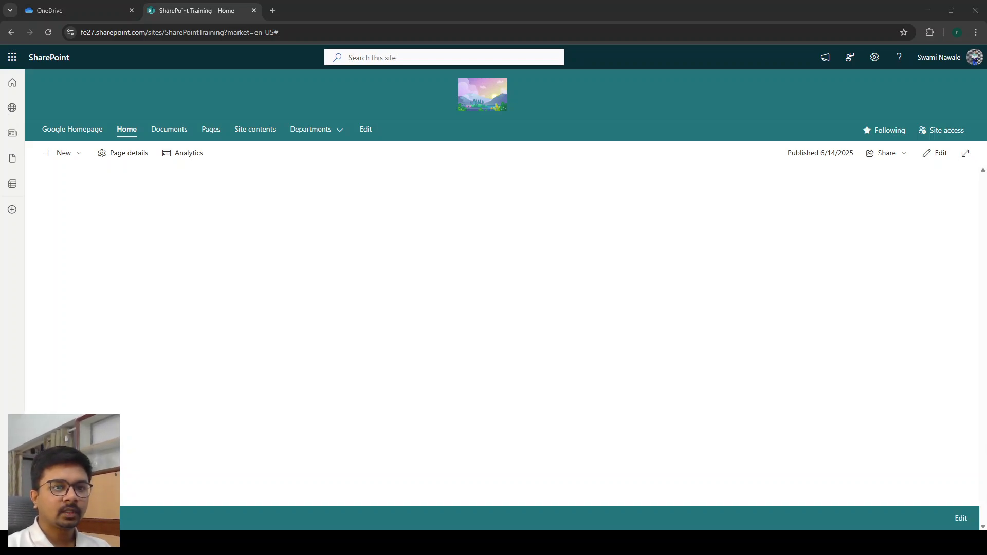
# Open the site's classic settings through its site contents and review the site collection administrators without changing them.
pyautogui.click(874, 57)
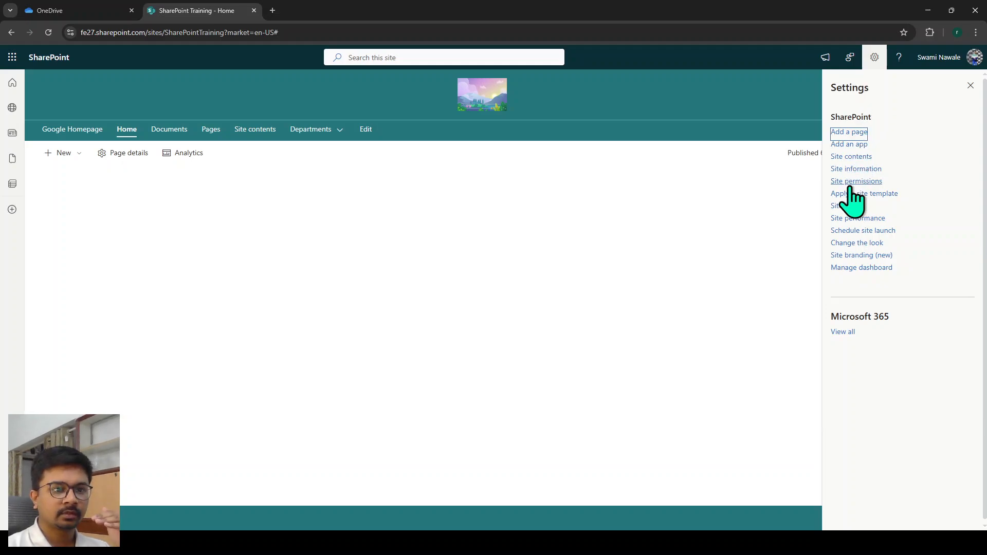
pyautogui.click(851, 157)
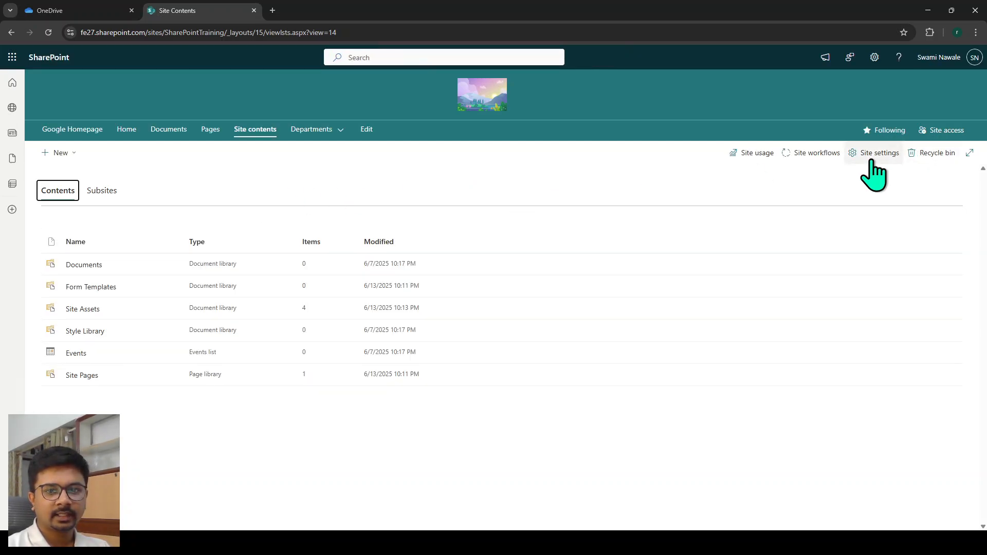
pyautogui.click(872, 160)
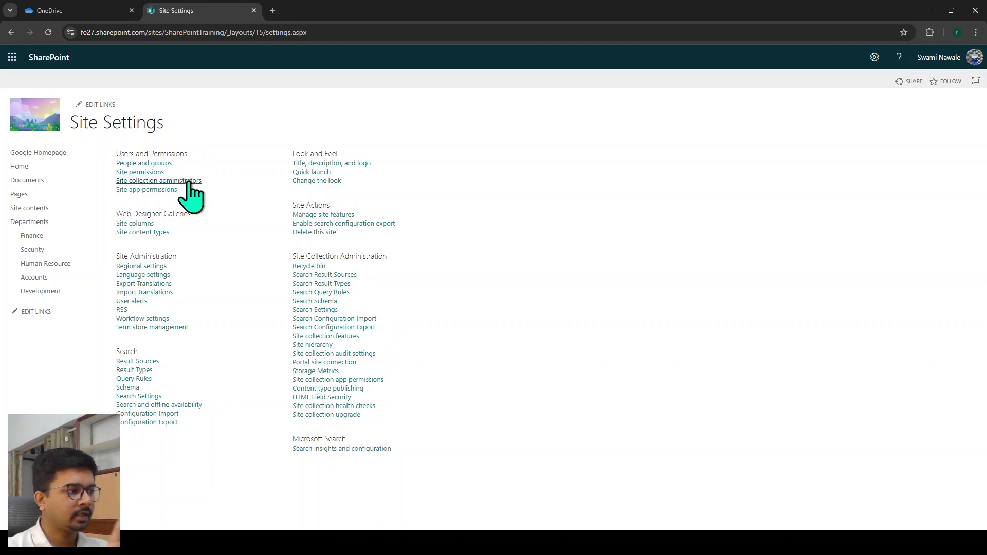
pyautogui.click(188, 181)
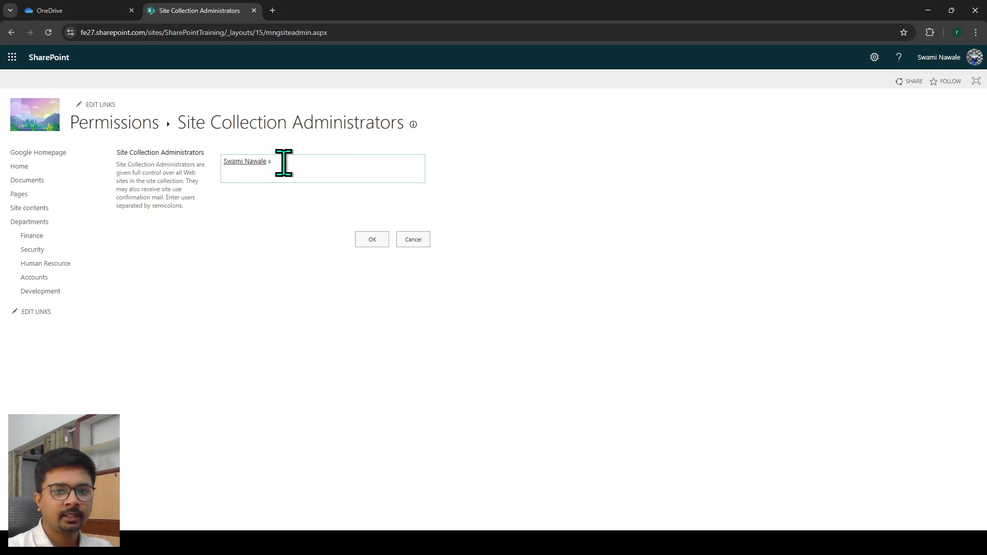
pyautogui.click(409, 244)
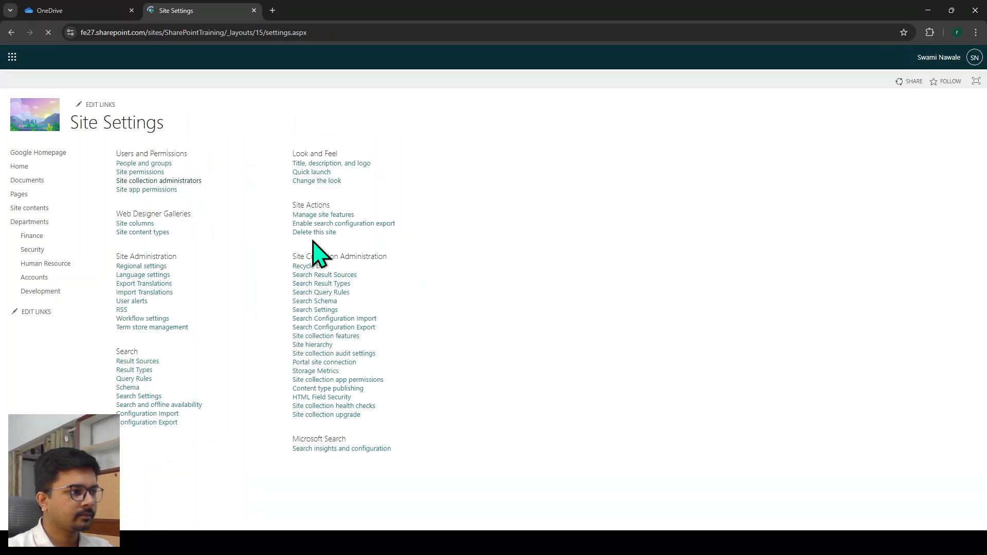
# Open People and Groups and examine the full list of site groups, including the Members, Owners and Visitors groups.
pyautogui.click(159, 163)
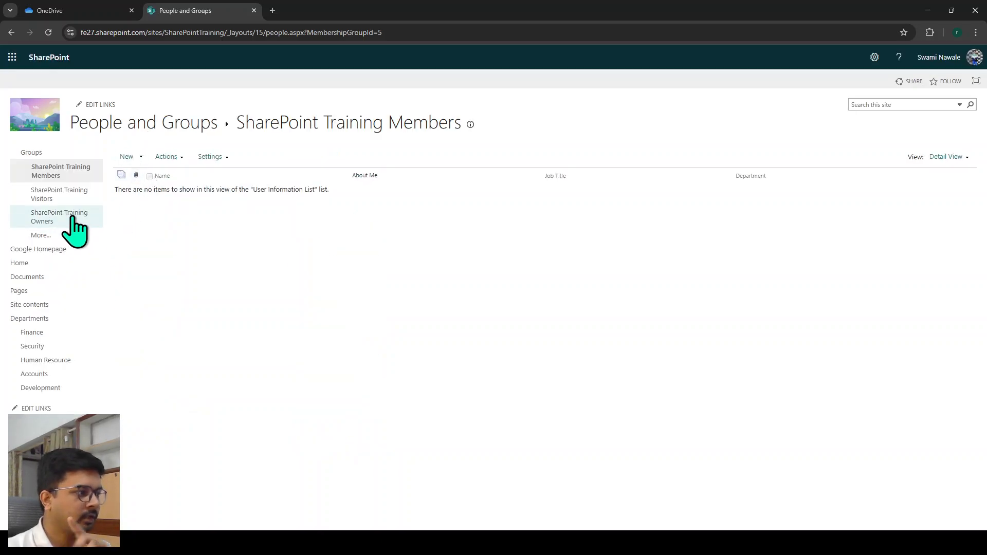
pyautogui.click(61, 234)
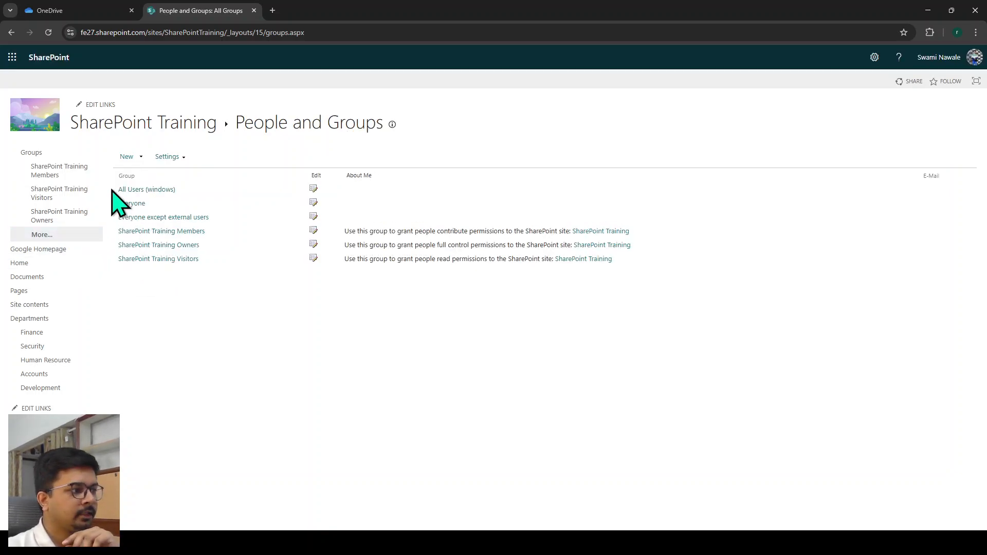
pyautogui.moveTo(118, 191); pyautogui.dragTo(237, 221)
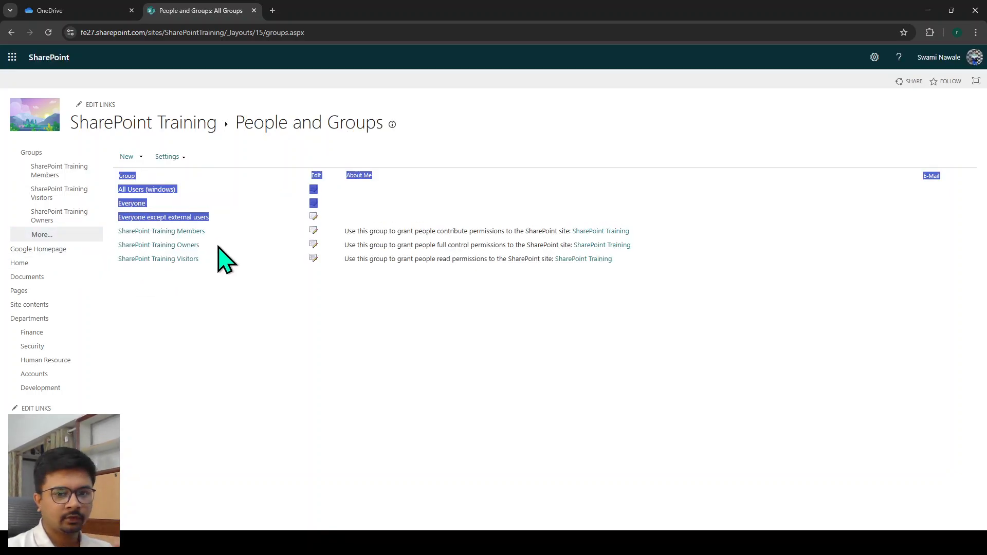
pyautogui.click(194, 281)
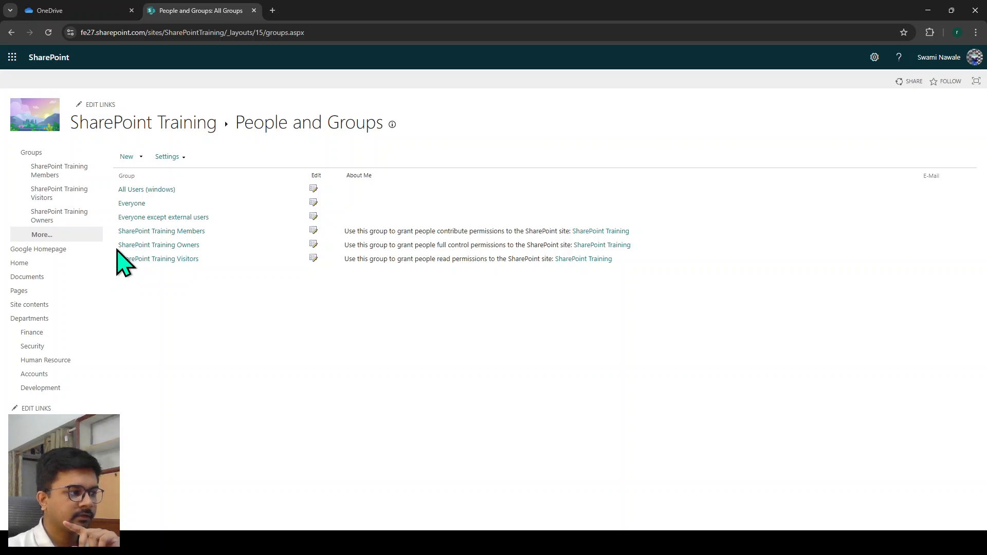
pyautogui.moveTo(117, 245); pyautogui.dragTo(138, 232)
pyautogui.moveTo(206, 260); pyautogui.dragTo(148, 261)
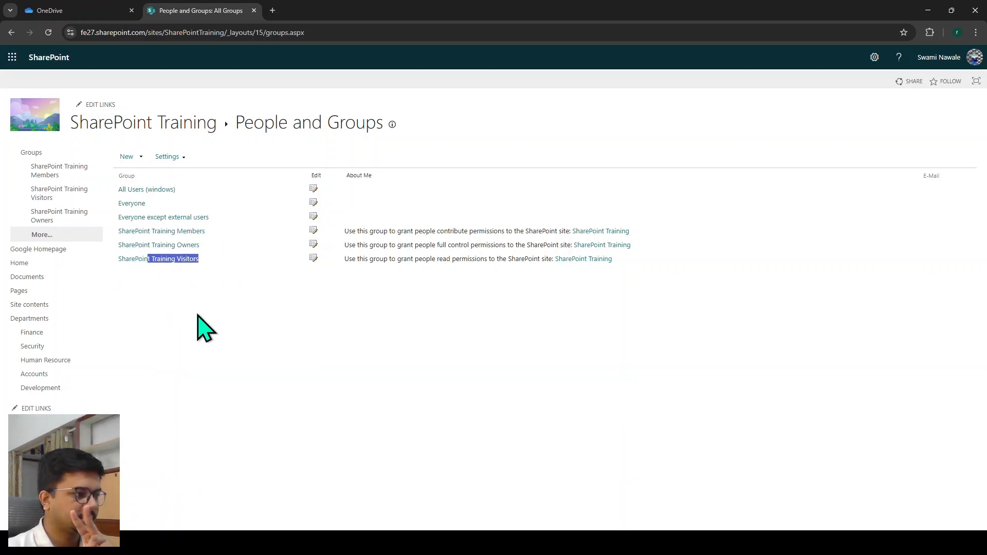
pyautogui.click(198, 314)
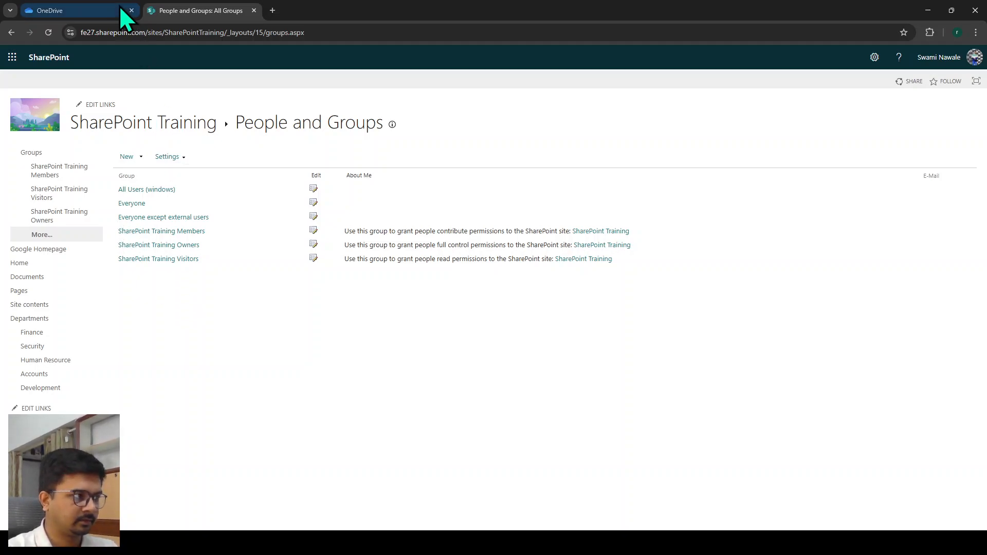
# Open the site's home page in a new browser tab and review the owners, members and visitors under Site access.
pyautogui.middleClick(29, 129)
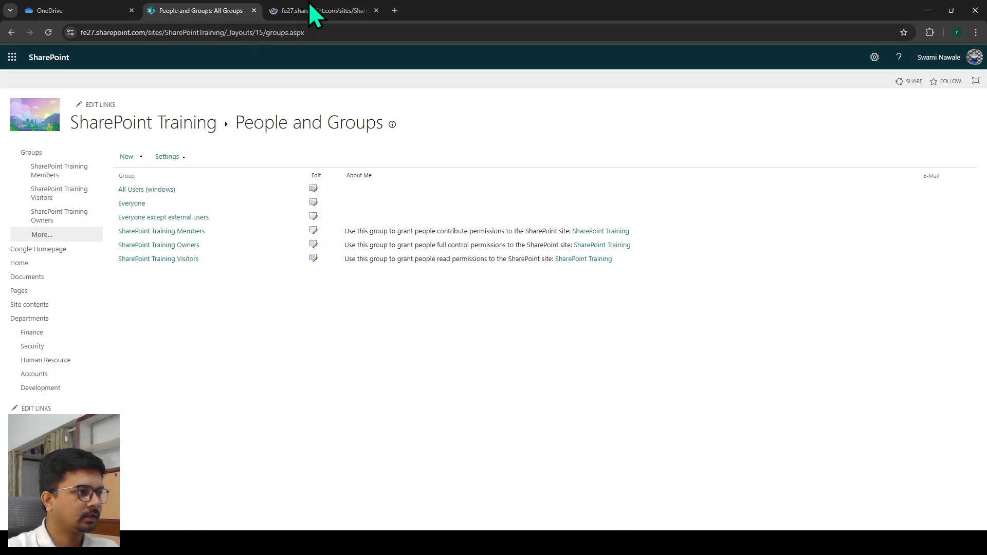
pyautogui.click(314, 11)
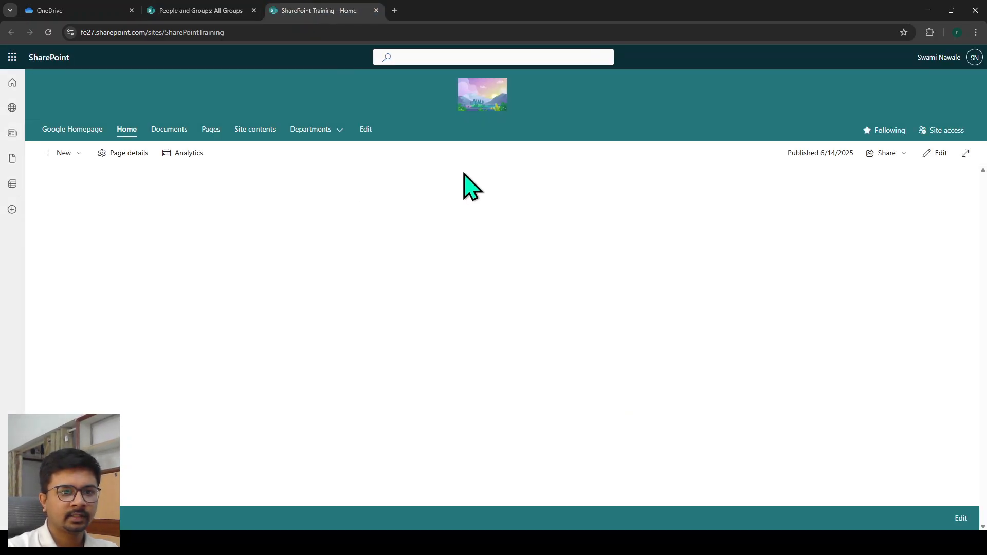
pyautogui.click(928, 135)
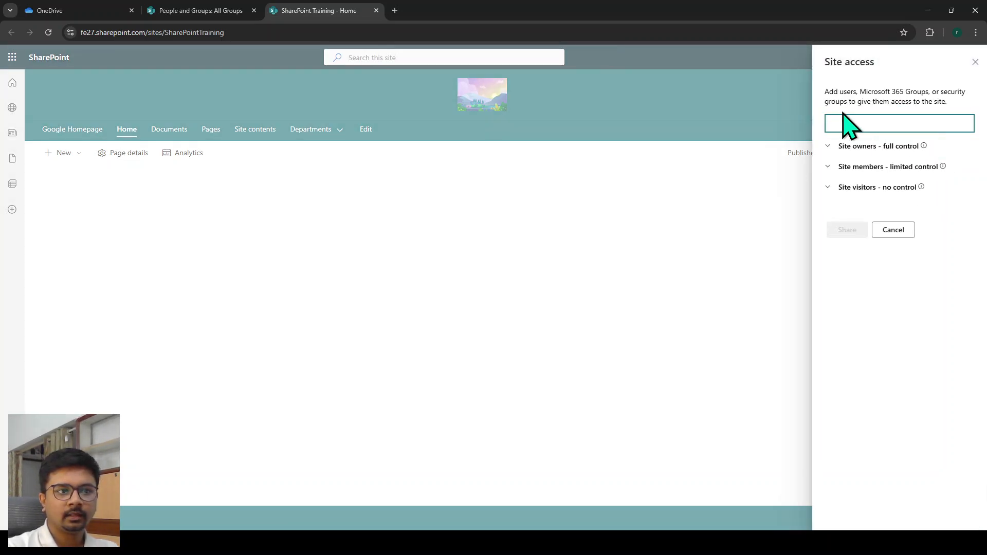
pyautogui.click(855, 147)
pyautogui.click(895, 193)
pyautogui.click(895, 223)
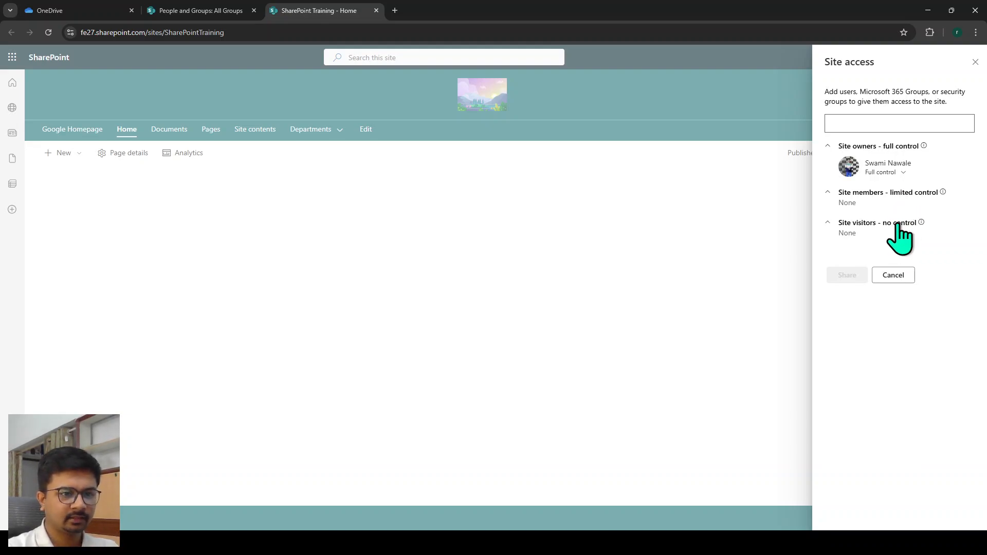
# Share the site with the Manager User account with Edit permission and without sending an email.
pyautogui.click(846, 123)
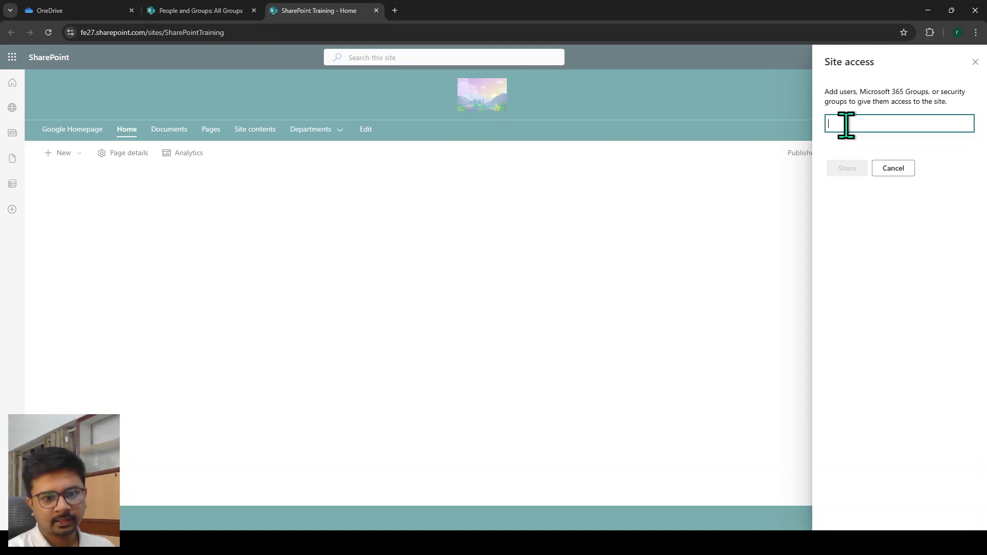
pyautogui.write('manager')
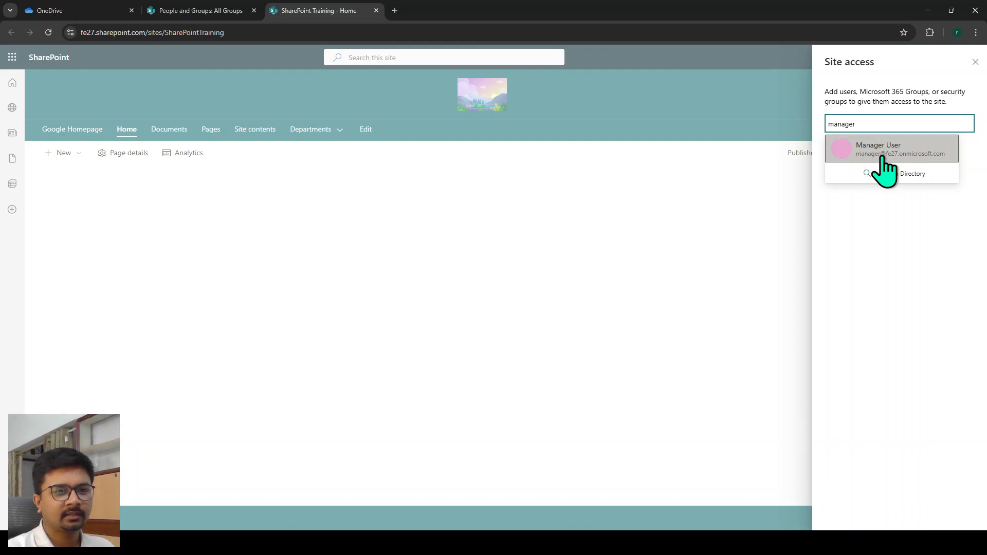
pyautogui.click(874, 154)
pyautogui.click(867, 150)
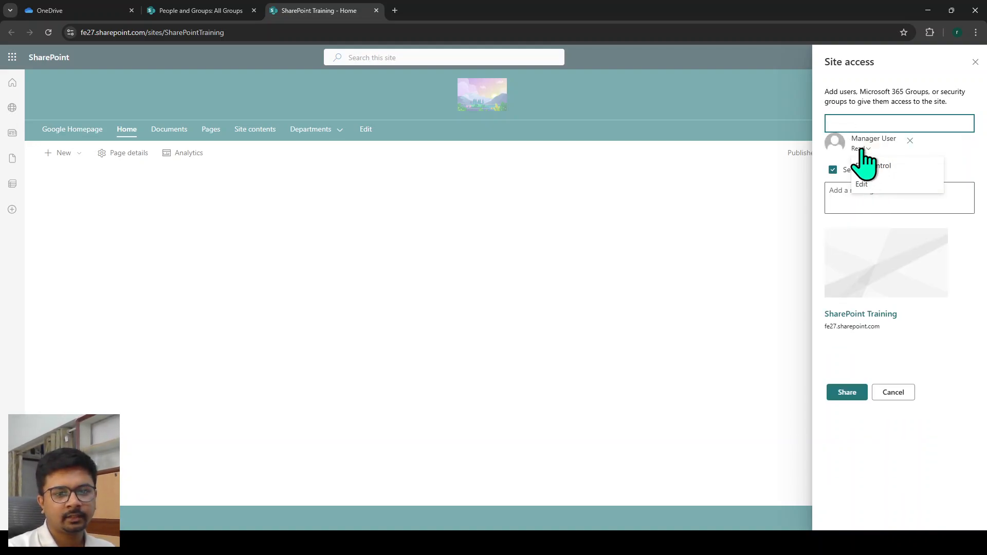
pyautogui.click(874, 184)
pyautogui.click(854, 171)
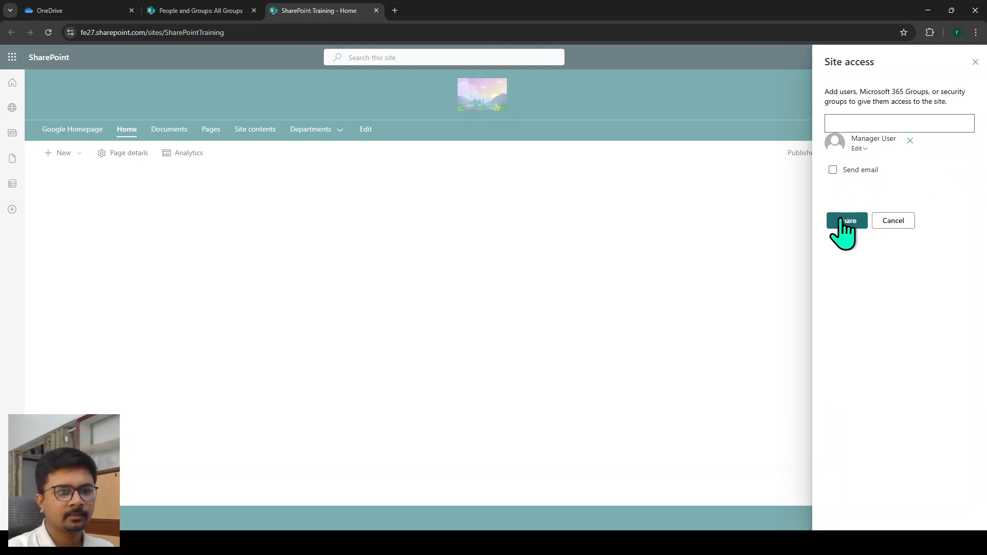
pyautogui.click(849, 171)
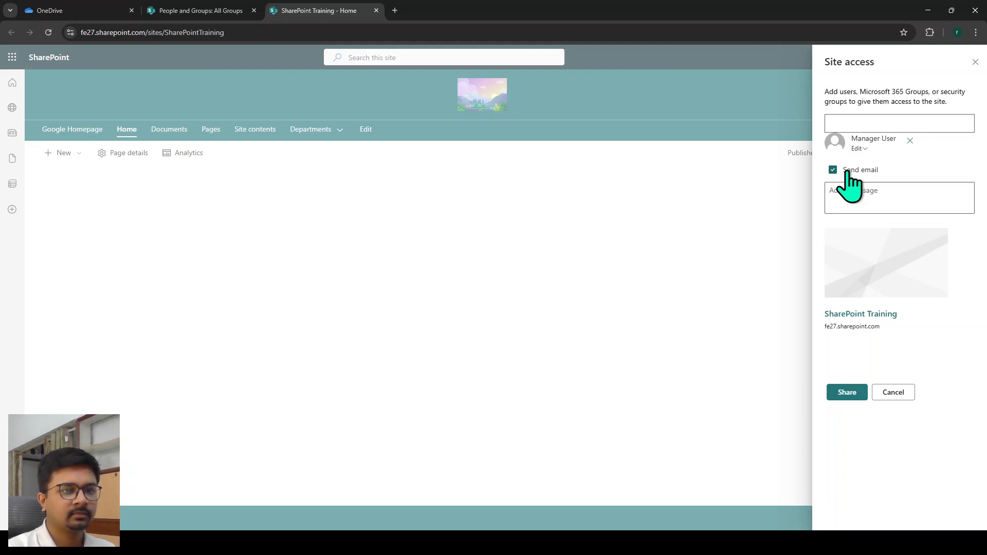
pyautogui.click(891, 203)
pyautogui.click(857, 170)
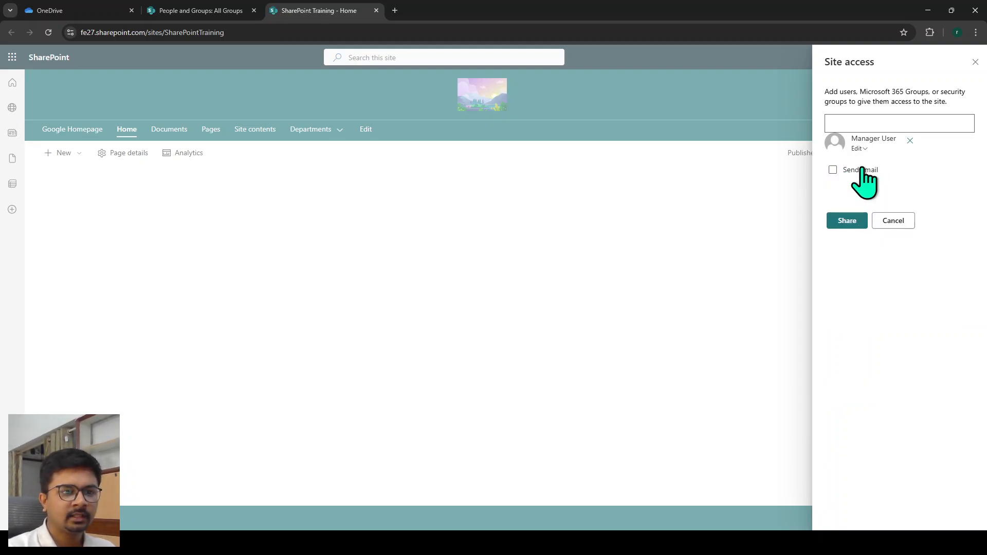
pyautogui.click(848, 221)
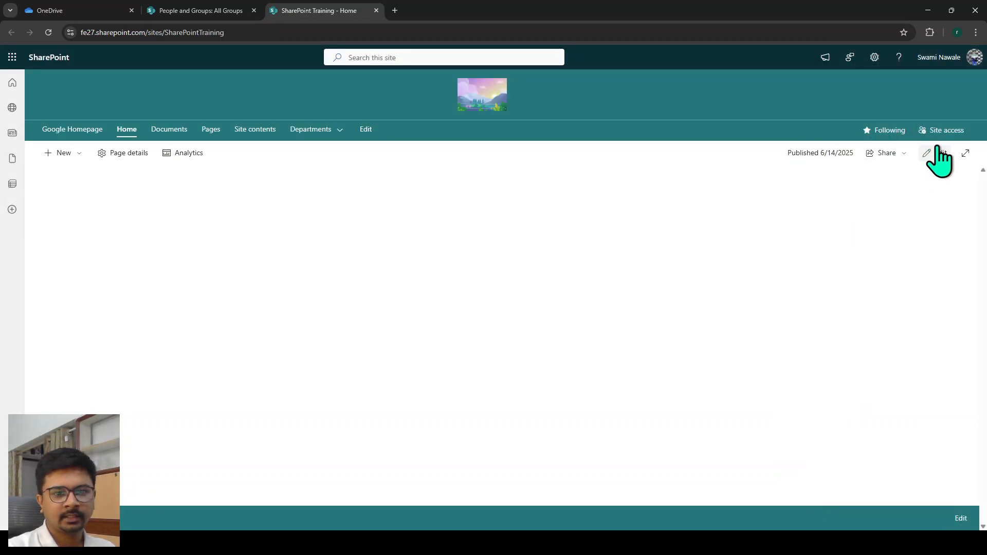
# Put the home page into edit mode and republish it.
pyautogui.click(939, 153)
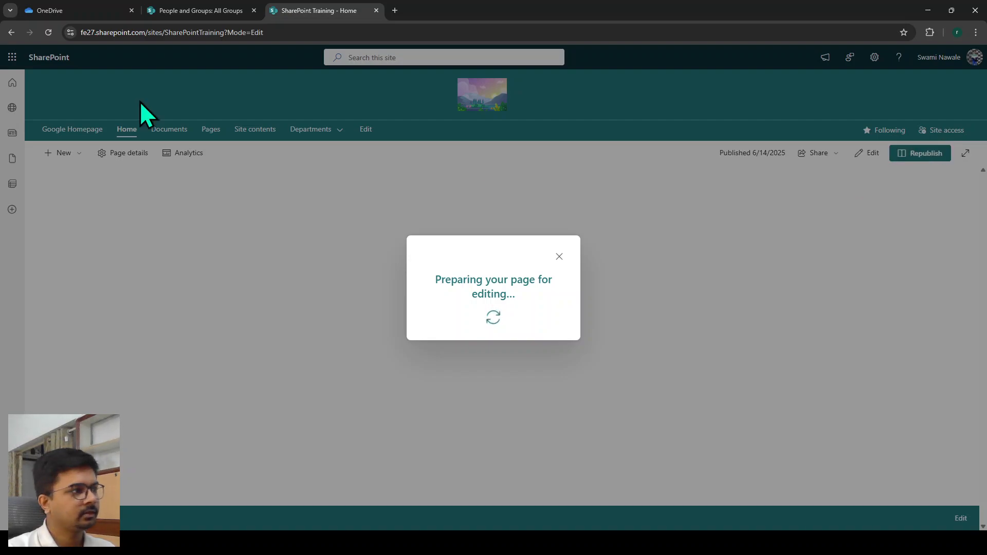
pyautogui.click(48, 33)
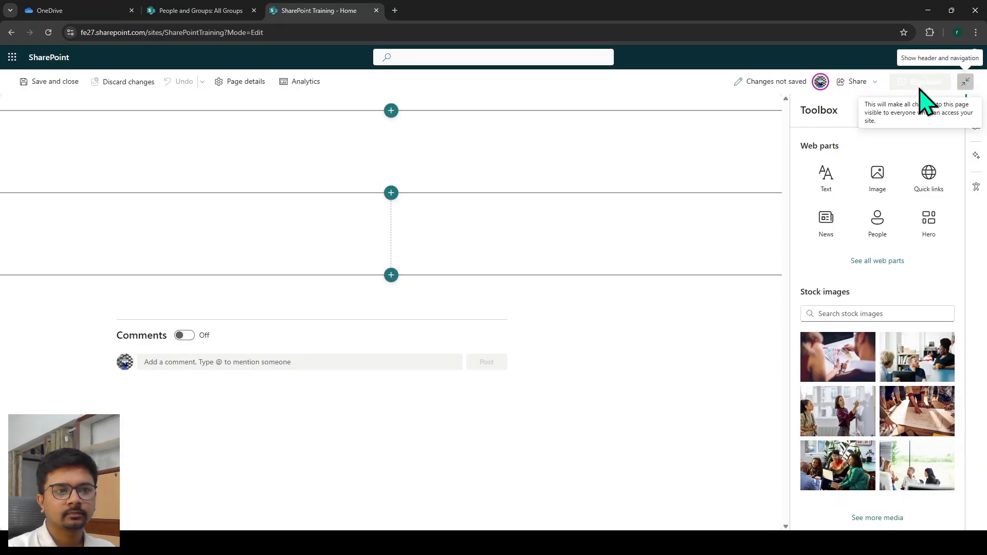
pyautogui.click(919, 85)
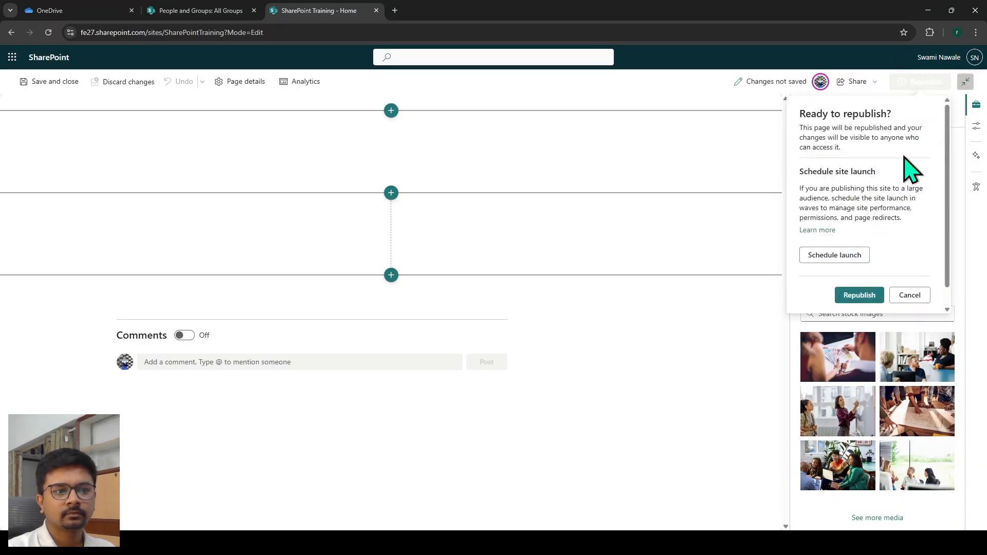
pyautogui.click(859, 295)
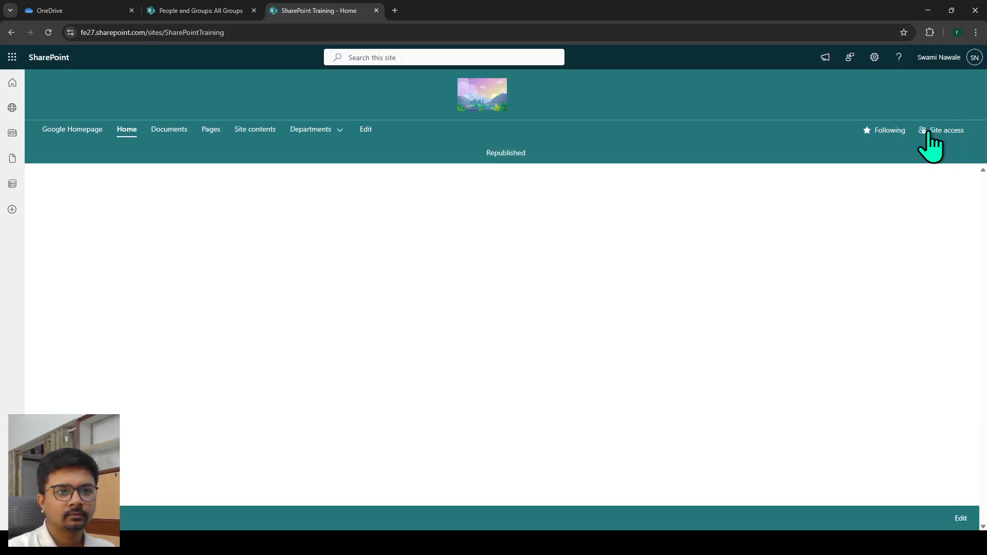
# Check the site members in Site access, and share the site with "Everyone except external users" with Read permission and no email.
pyautogui.click(935, 130)
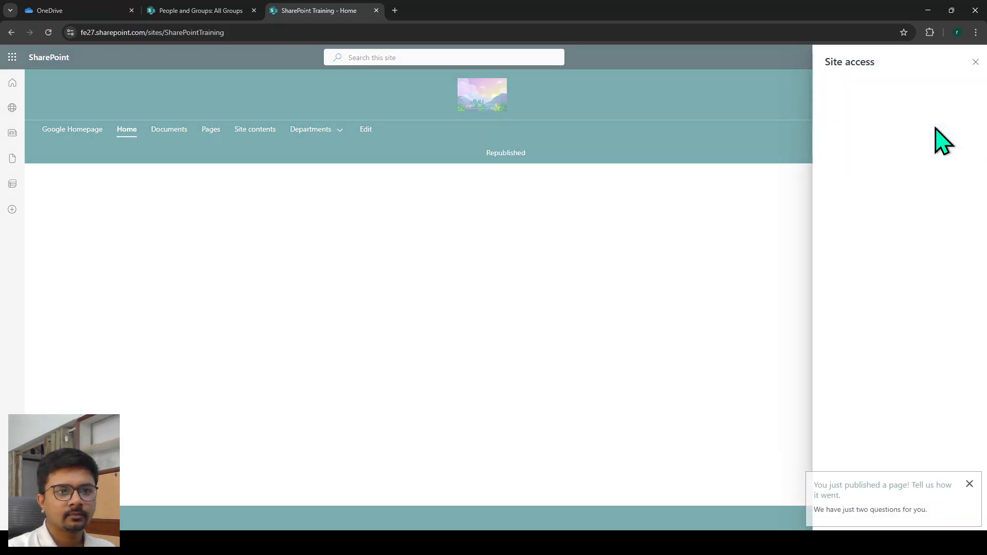
pyautogui.click(871, 167)
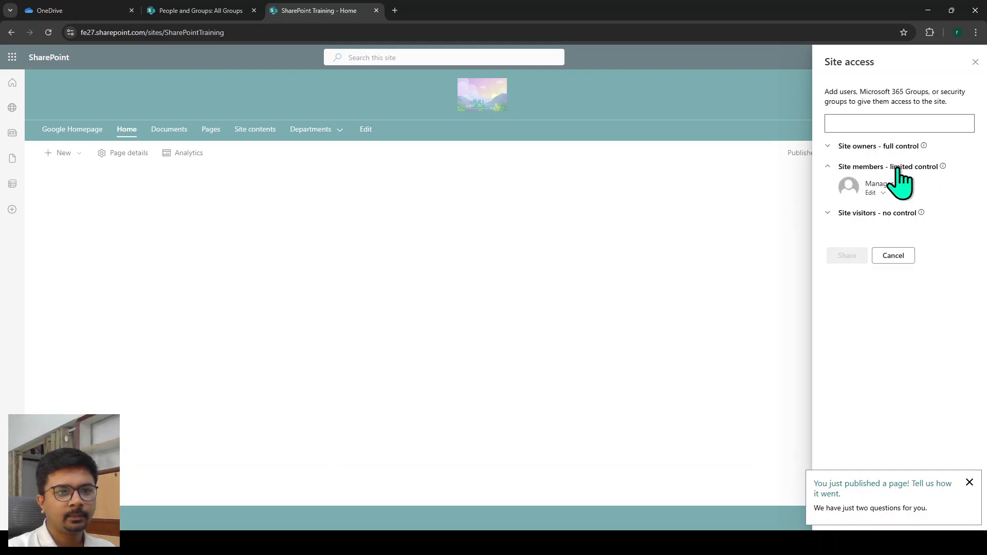
pyautogui.click(857, 125)
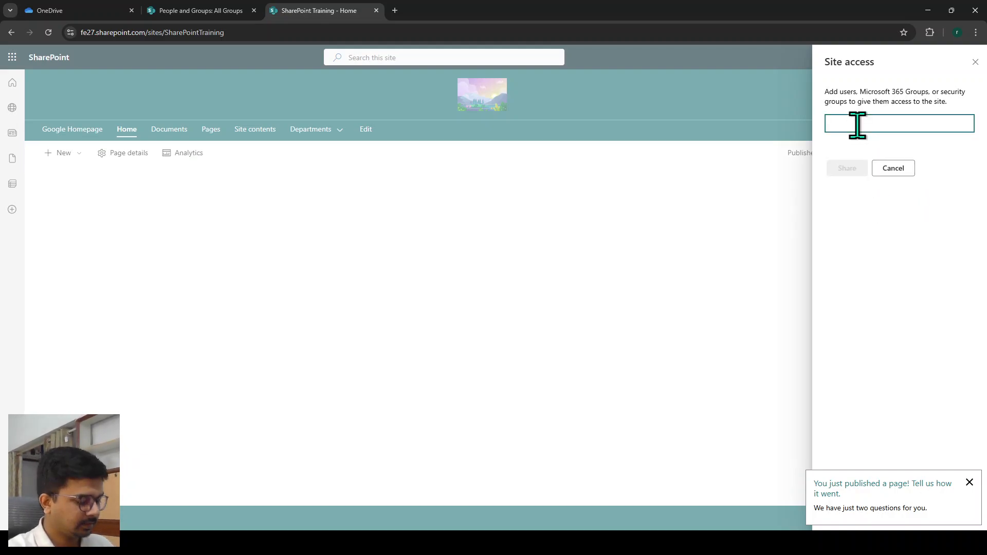
pyautogui.write('everyone')
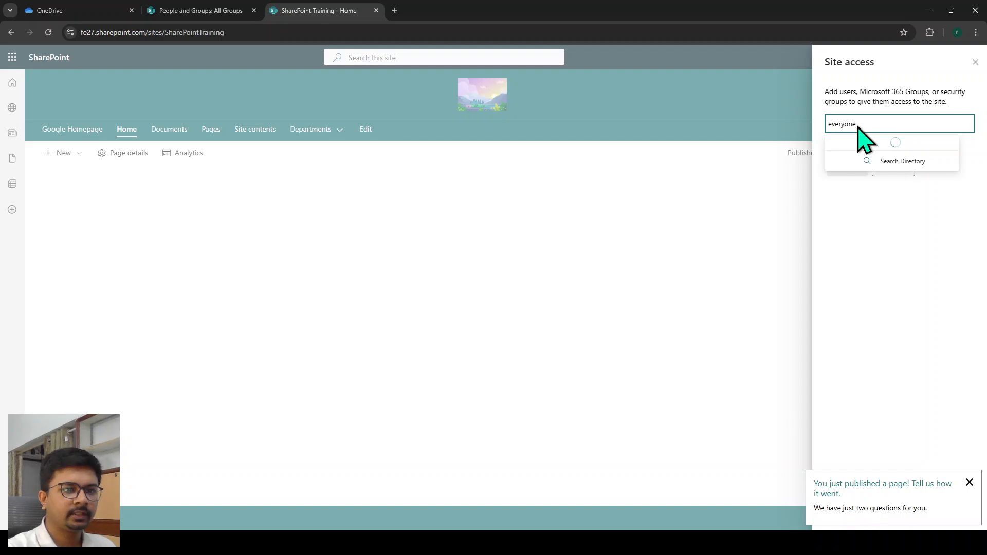
pyautogui.click(868, 150)
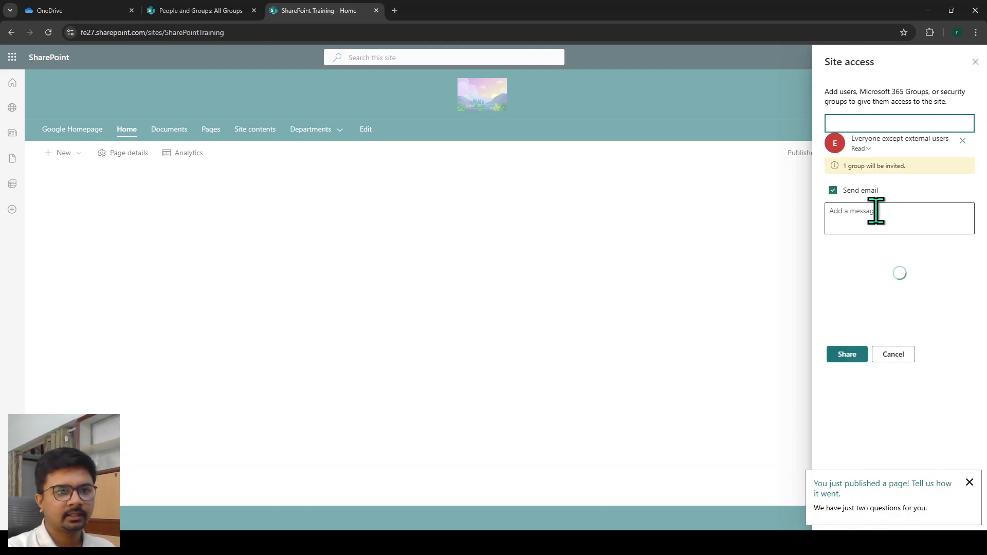
pyautogui.click(853, 190)
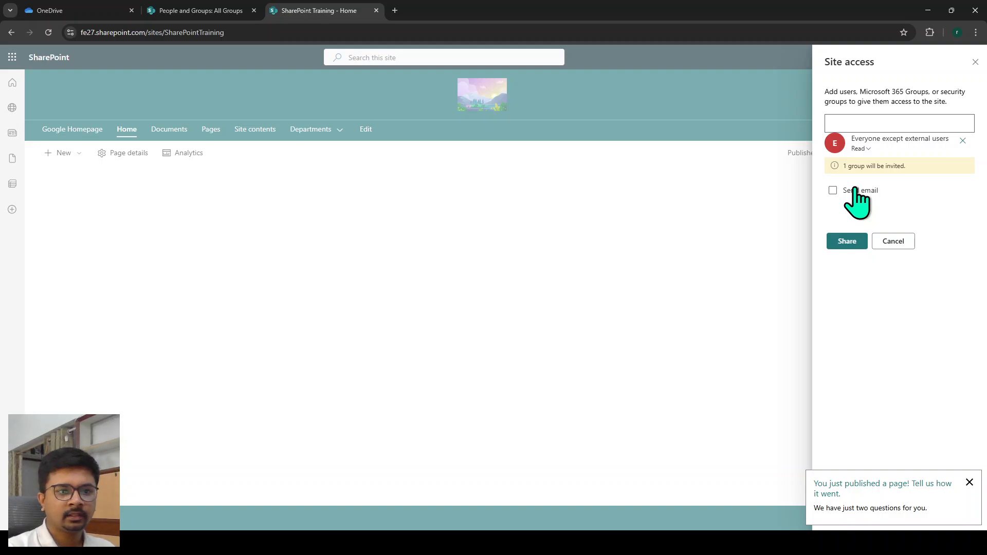
pyautogui.click(851, 243)
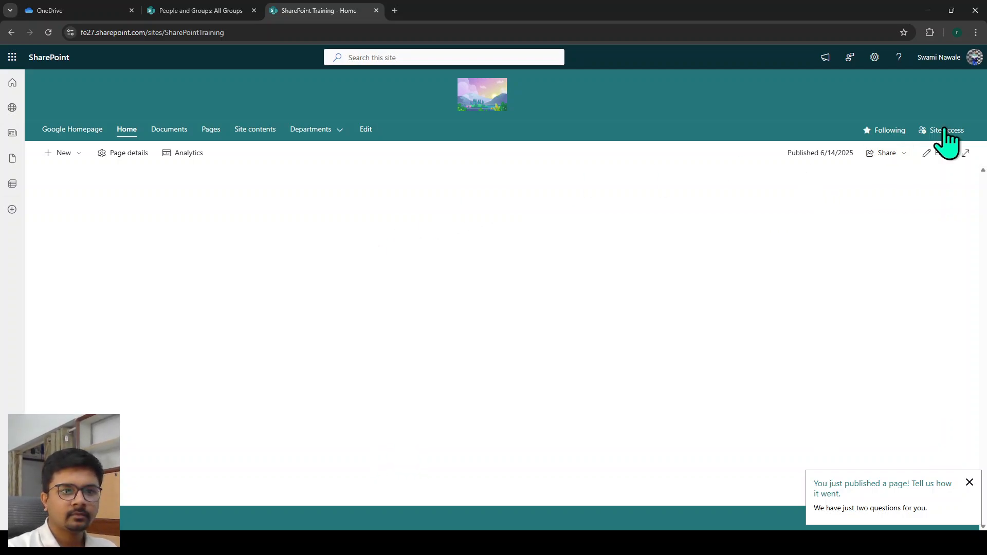
# Return to the People and Groups browser tab and view the SharePoint Training Members group.
pyautogui.click(875, 58)
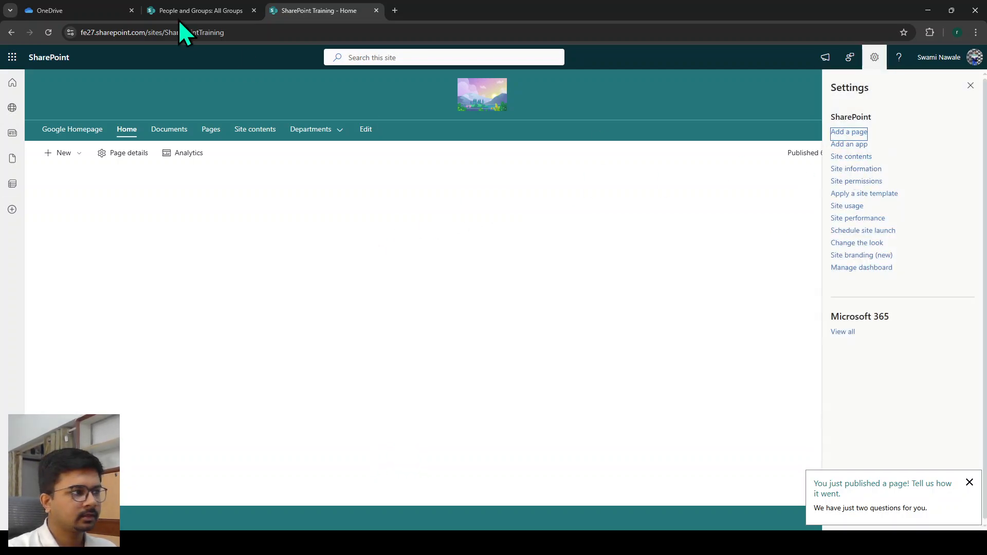
pyautogui.click(143, 9)
pyautogui.click(156, 11)
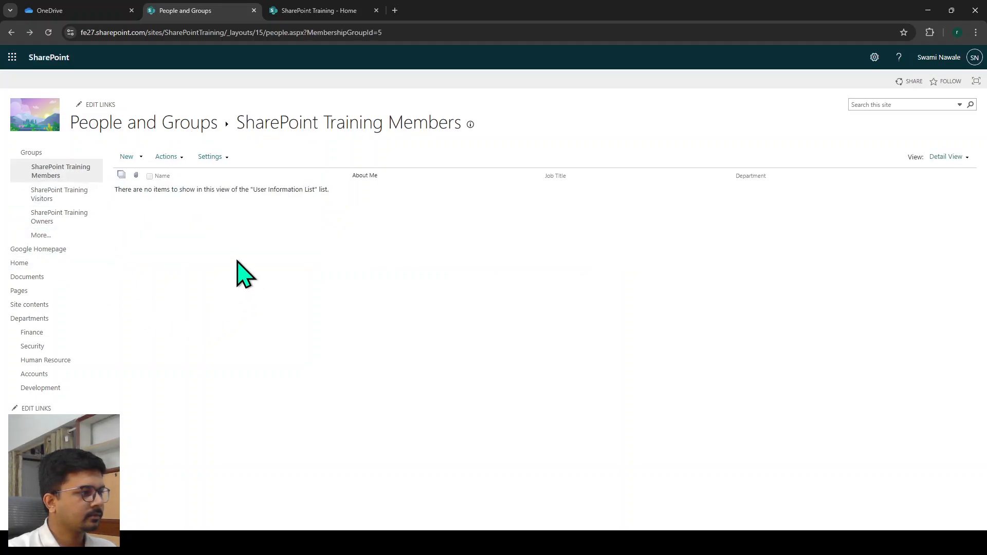
# Go back to Site Settings and open the site permissions page.
pyautogui.hotkey('alt', 'Left')
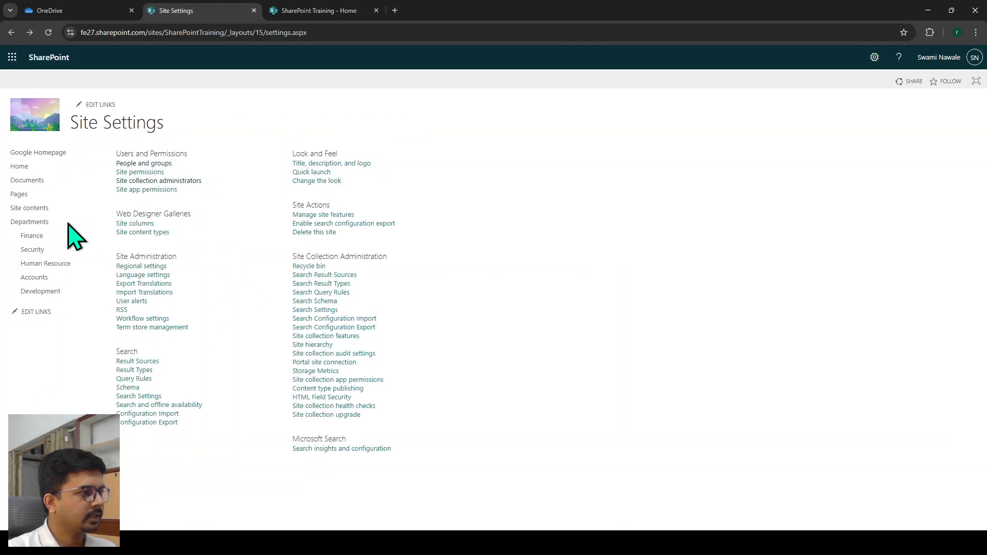
pyautogui.click(149, 164)
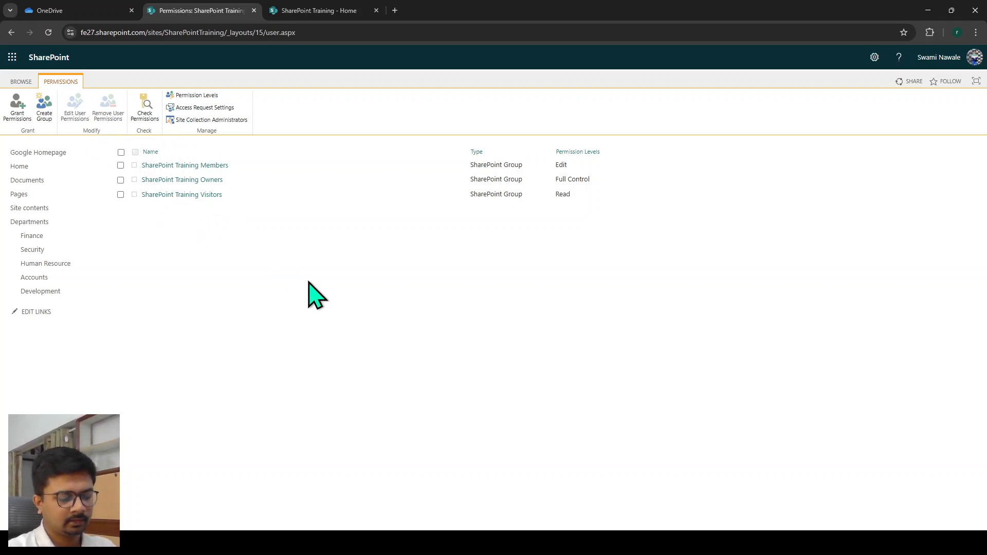
# Increase the default page zoom in Chrome's appearance settings and return to the site permissions page.
pyautogui.click(975, 34)
pyautogui.click(852, 387)
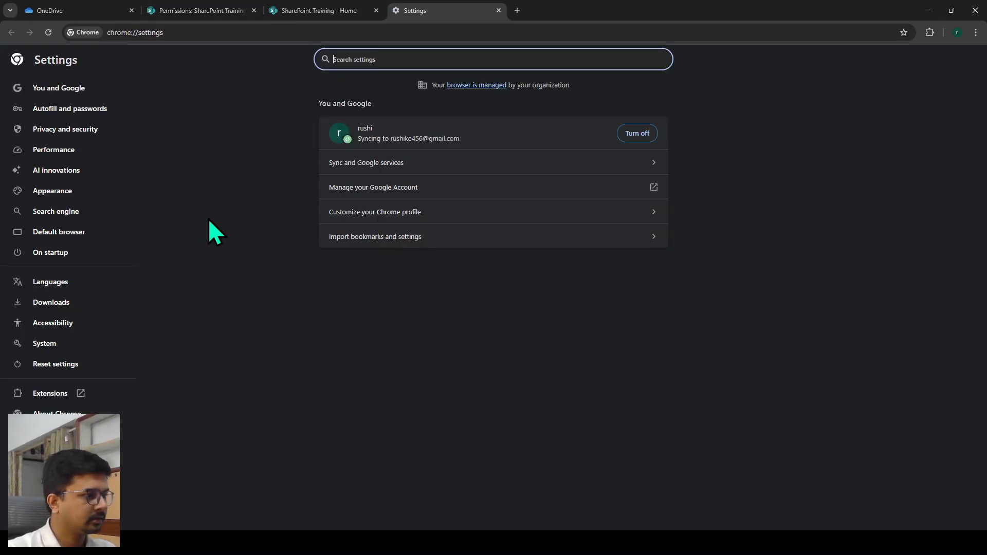
pyautogui.click(75, 192)
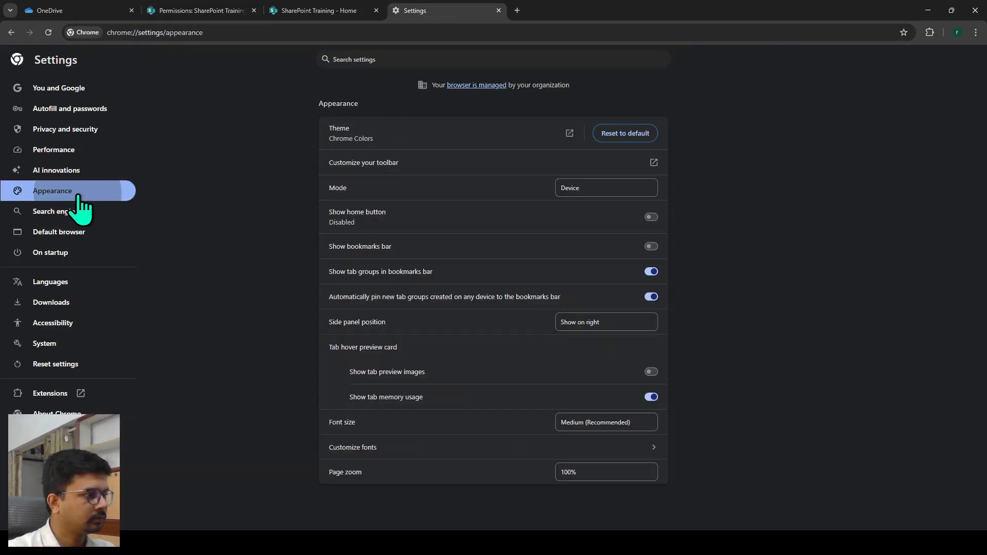
pyautogui.click(605, 482)
pyautogui.click(590, 376)
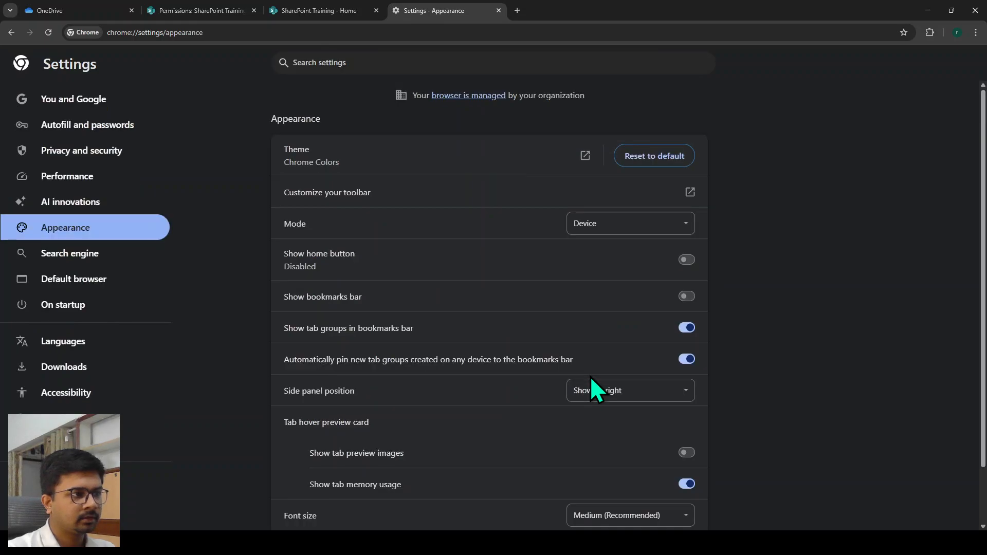
pyautogui.click(314, 11)
pyautogui.click(198, 10)
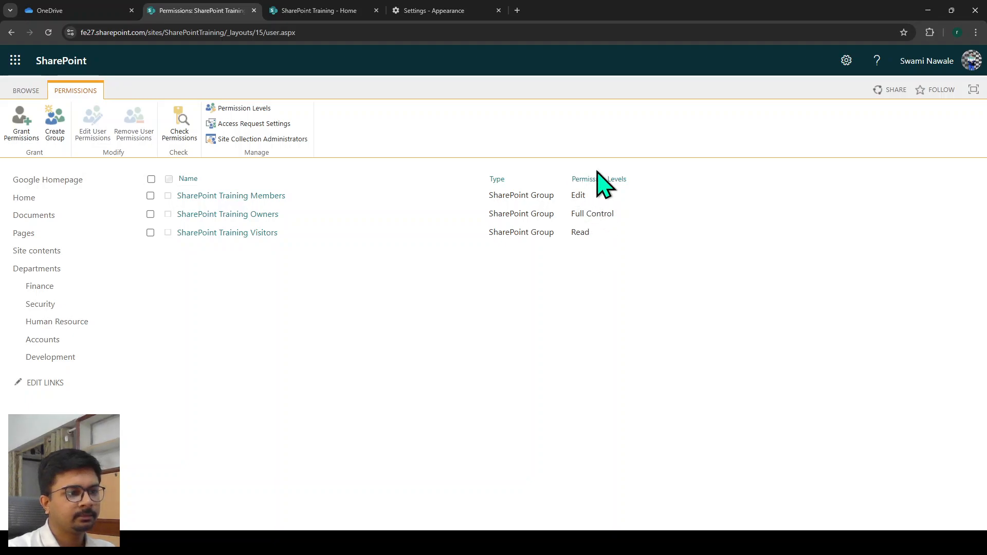
# Review the permission levels assigned to the SharePoint Training Members, Owners and Visitors groups.
pyautogui.moveTo(572, 195); pyautogui.dragTo(641, 234)
pyautogui.click(568, 232)
pyautogui.click(641, 234)
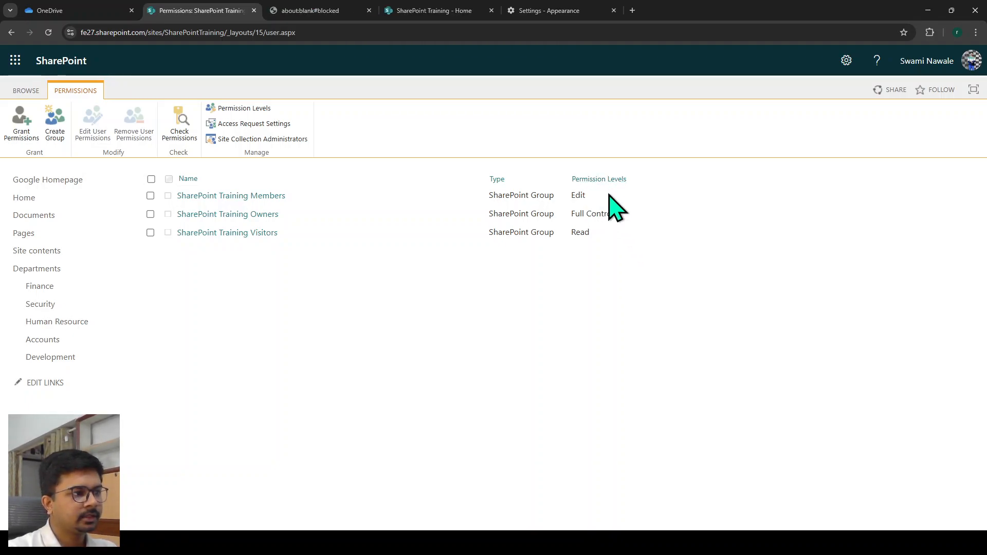
pyautogui.click(595, 180)
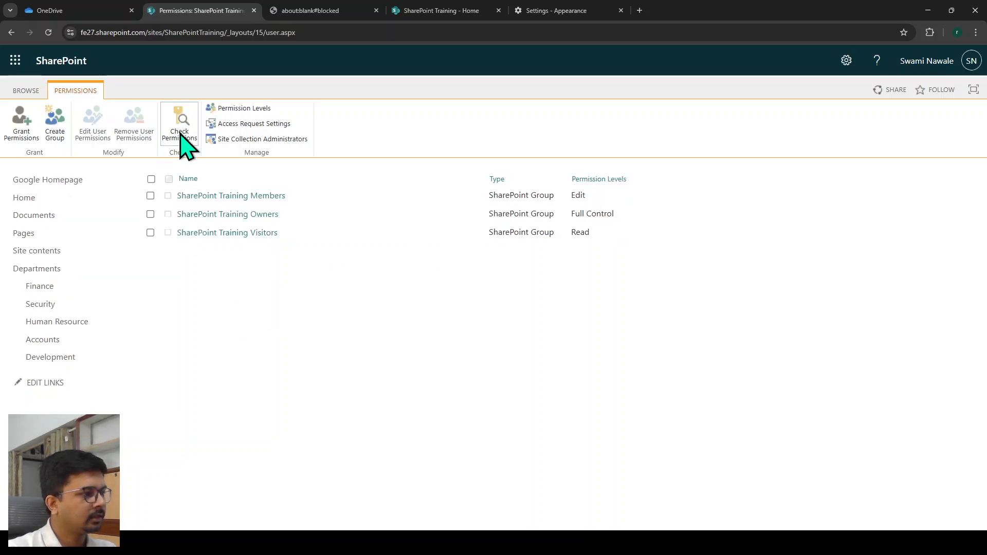
# Open the list of permission levels and examine the descriptions of Full Control and Edit.
pyautogui.click(242, 108)
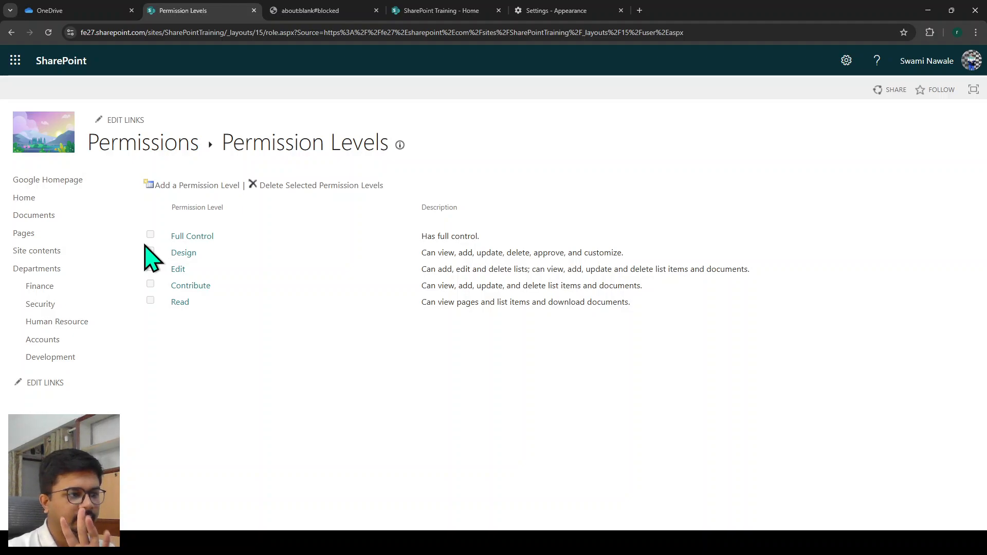
pyautogui.moveTo(420, 236); pyautogui.dragTo(480, 238)
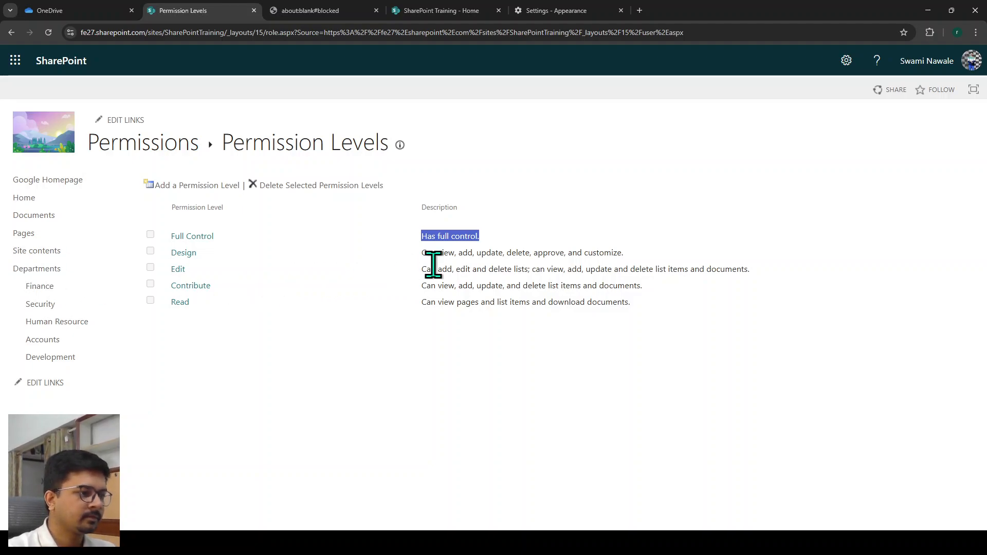
pyautogui.moveTo(426, 271); pyautogui.dragTo(756, 282)
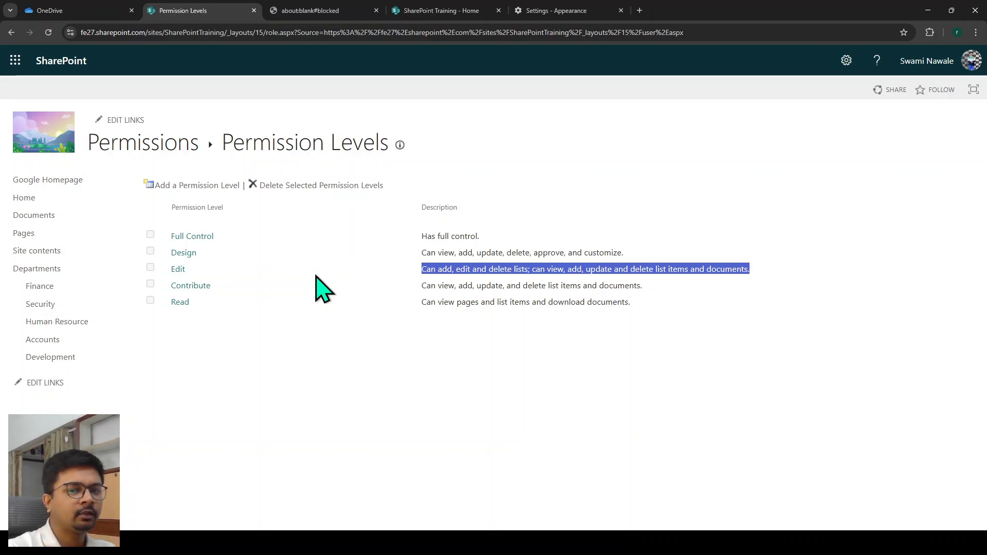
# Check the site settings options on the home page, dismiss the publishing feedback prompt, and return to the permission levels list.
pyautogui.click(444, 6)
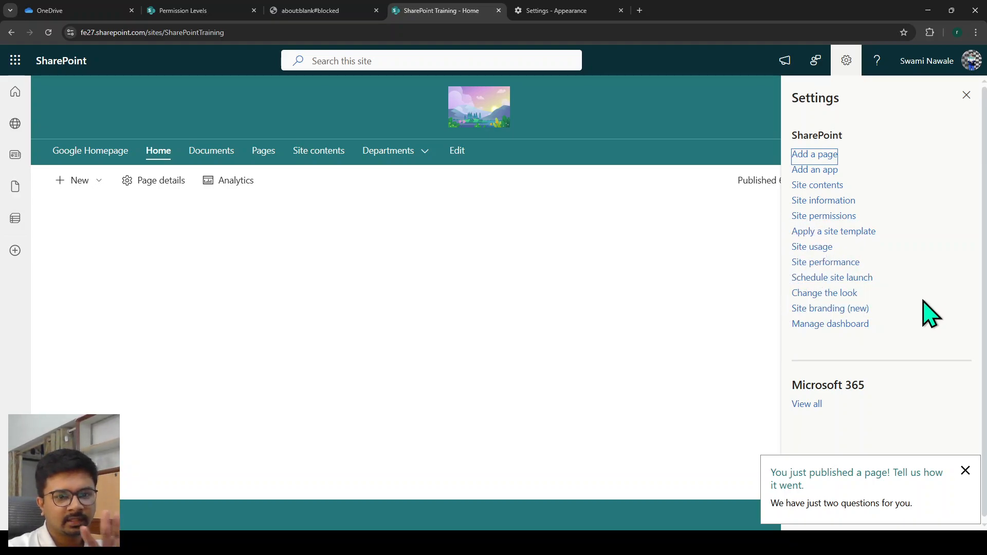
pyautogui.click(965, 470)
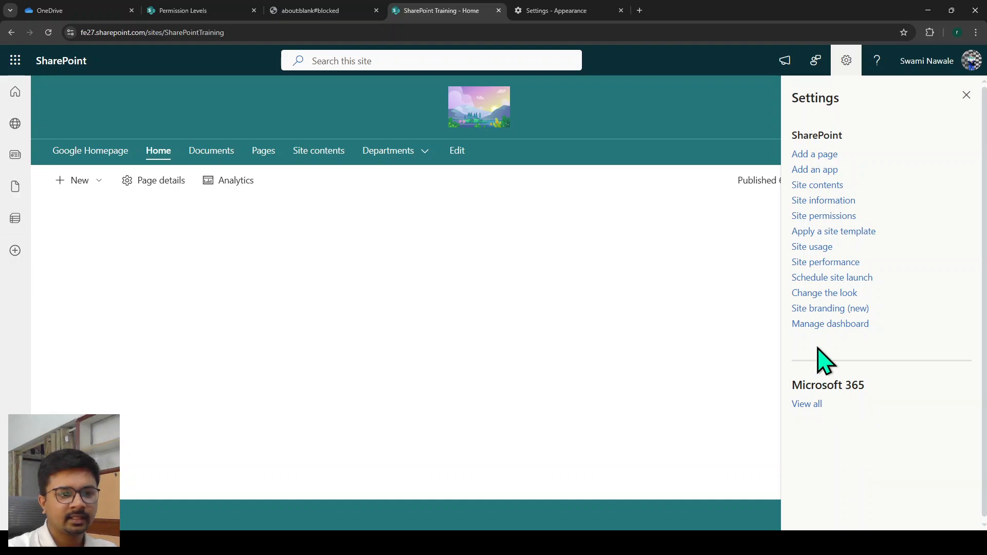
pyautogui.click(216, 10)
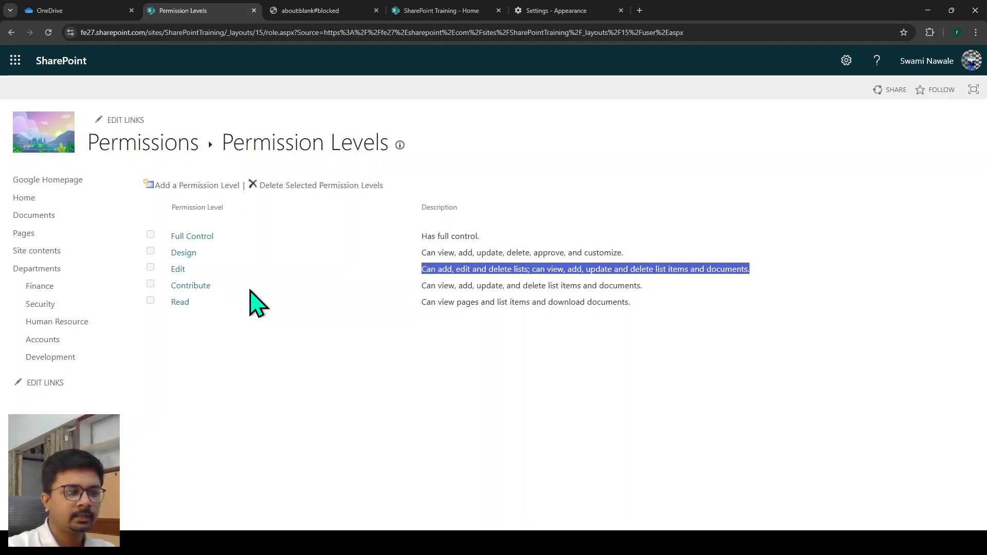
pyautogui.click(308, 381)
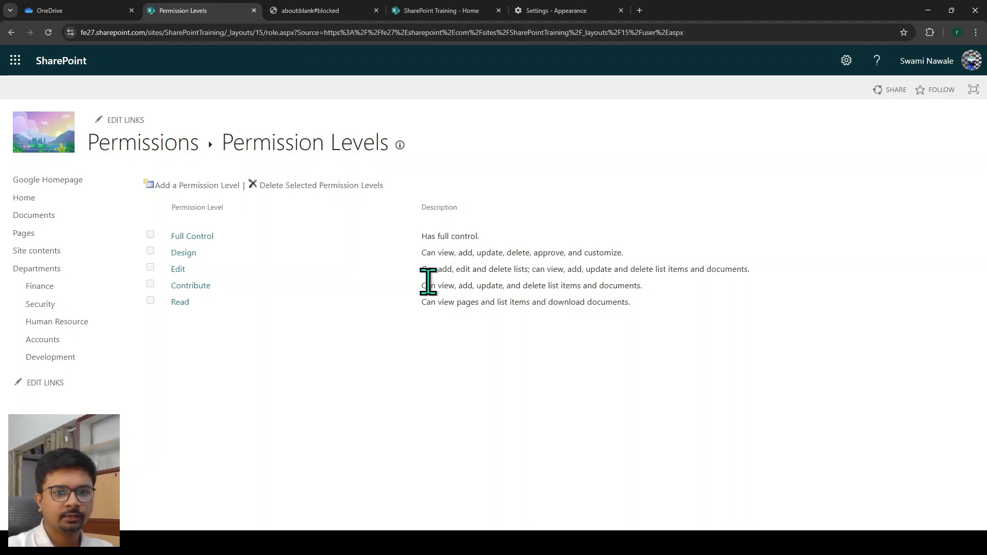
# Start adding a permission level and examine the available list permissions.
pyautogui.click(184, 187)
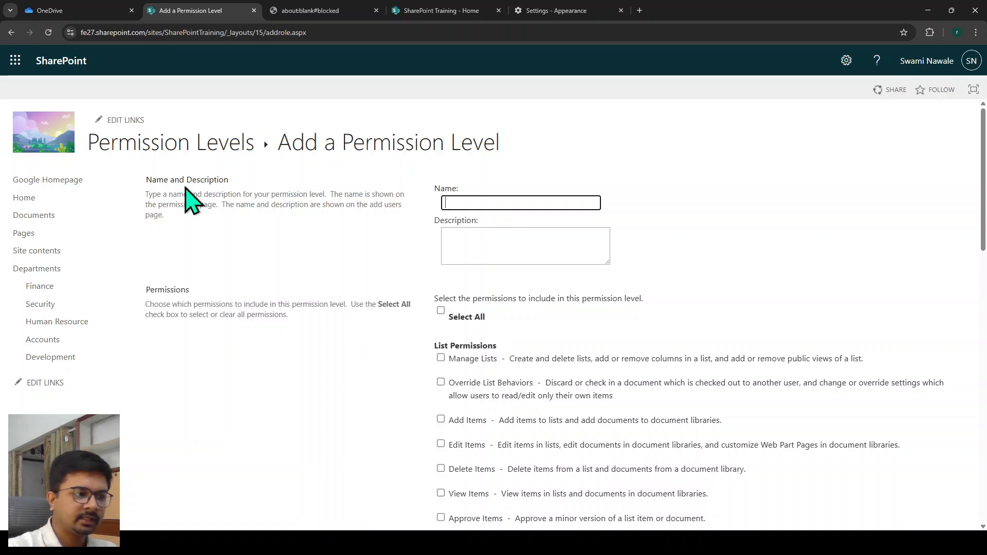
pyautogui.scroll(-3, 429, 216)
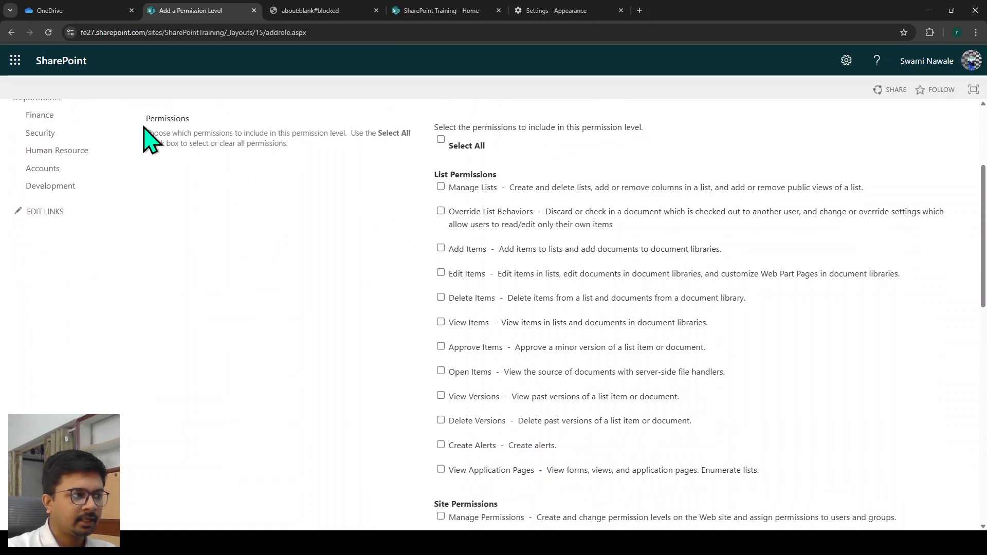
pyautogui.moveTo(431, 176); pyautogui.dragTo(532, 176)
pyautogui.scroll(-1, 531, 200)
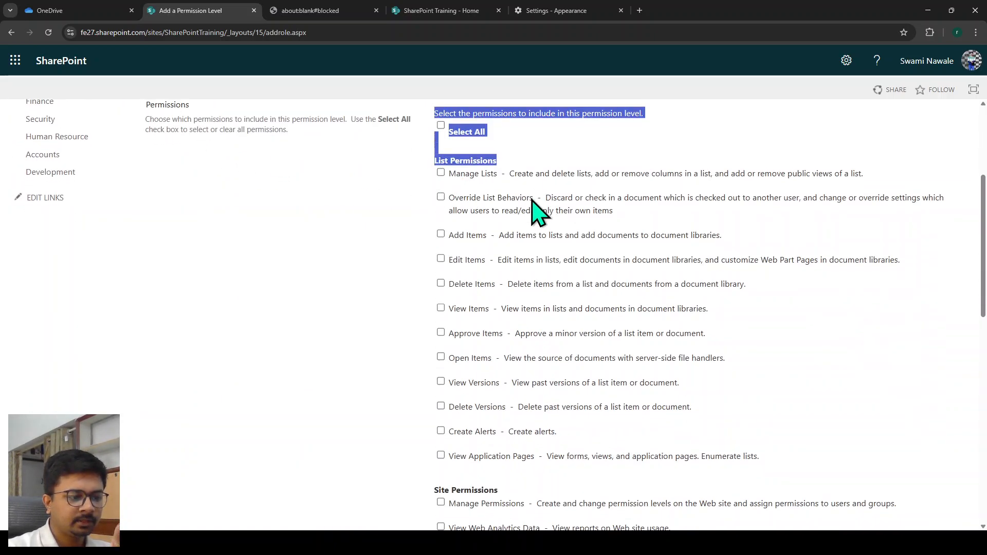
pyautogui.scroll(-3, 531, 200)
pyautogui.moveTo(436, 323); pyautogui.dragTo(530, 338)
pyautogui.scroll(2, 472, 285)
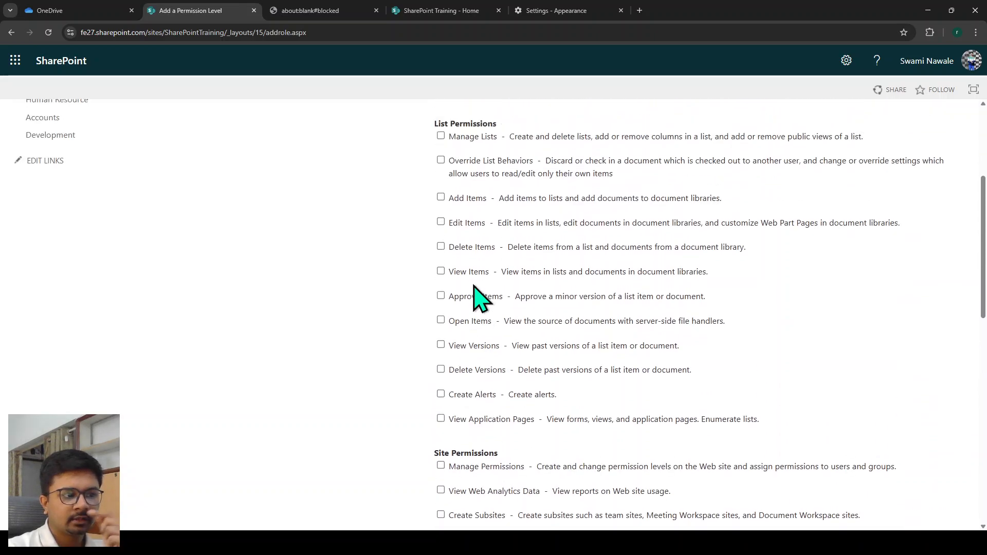
pyautogui.scroll(1, 473, 285)
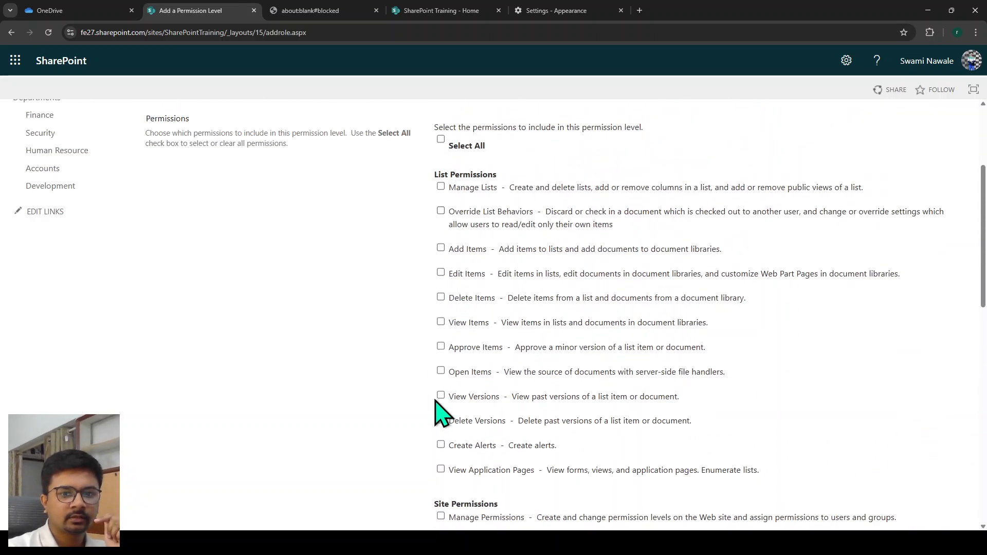
pyautogui.scroll(-1, 435, 396)
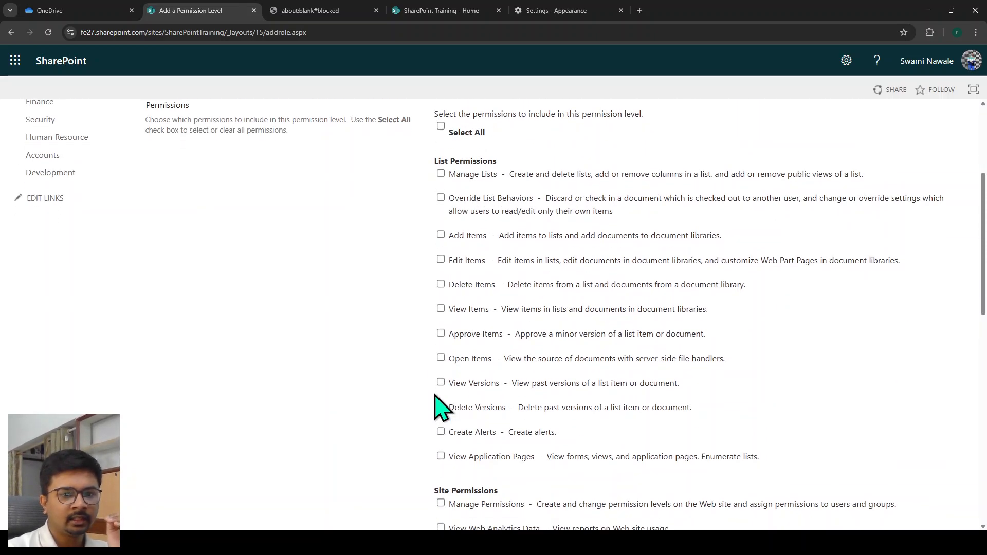
pyautogui.scroll(-1, 440, 408)
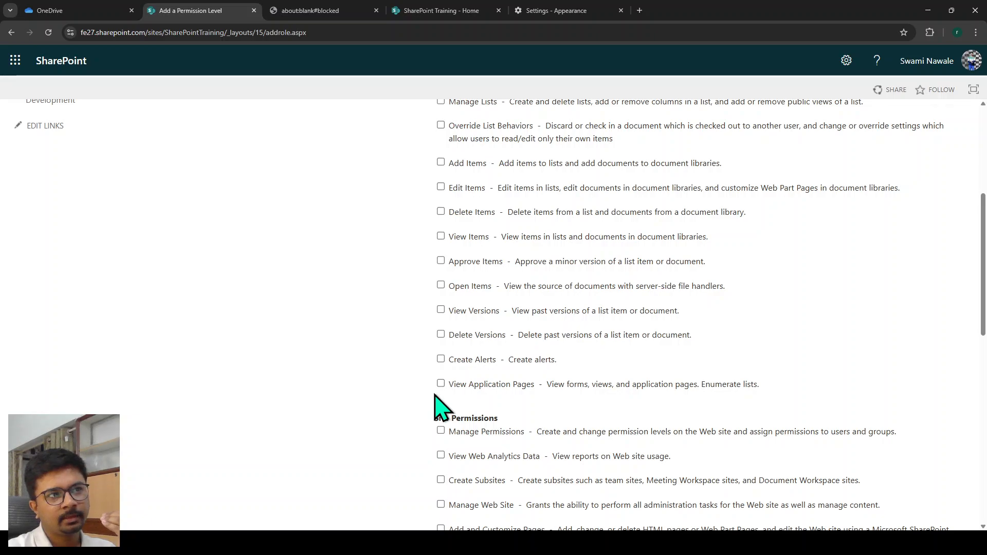
pyautogui.scroll(2, 440, 408)
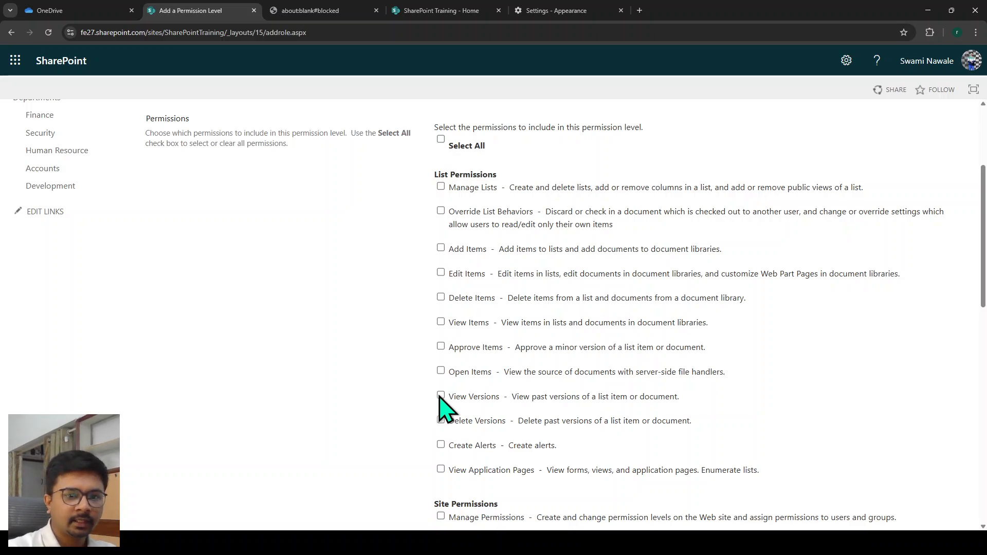
# Examine the site permissions available for a new permission level, and cancel without creating one.
pyautogui.scroll(-8, 640, 457)
pyautogui.scroll(-2, 639, 457)
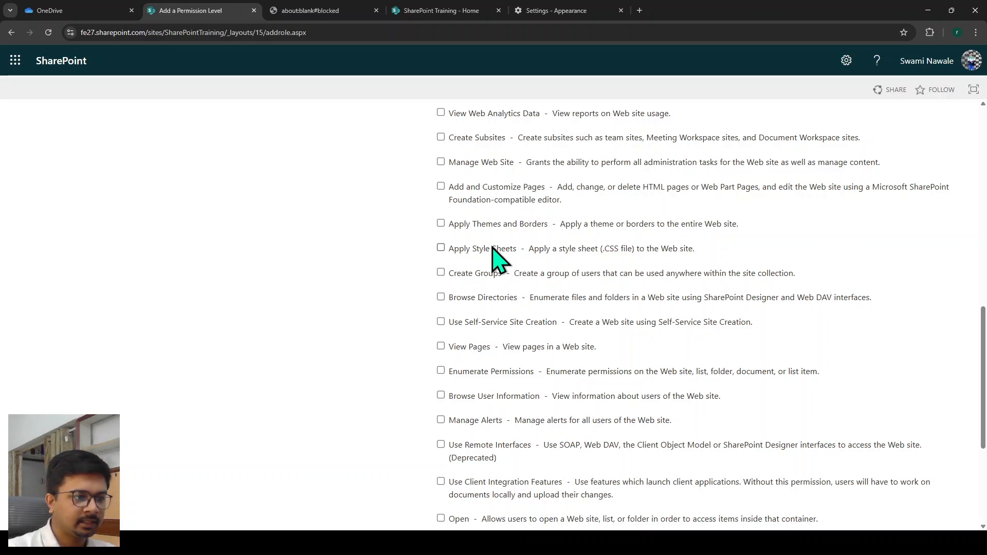
pyautogui.scroll(10, 534, 421)
pyautogui.scroll(2, 550, 429)
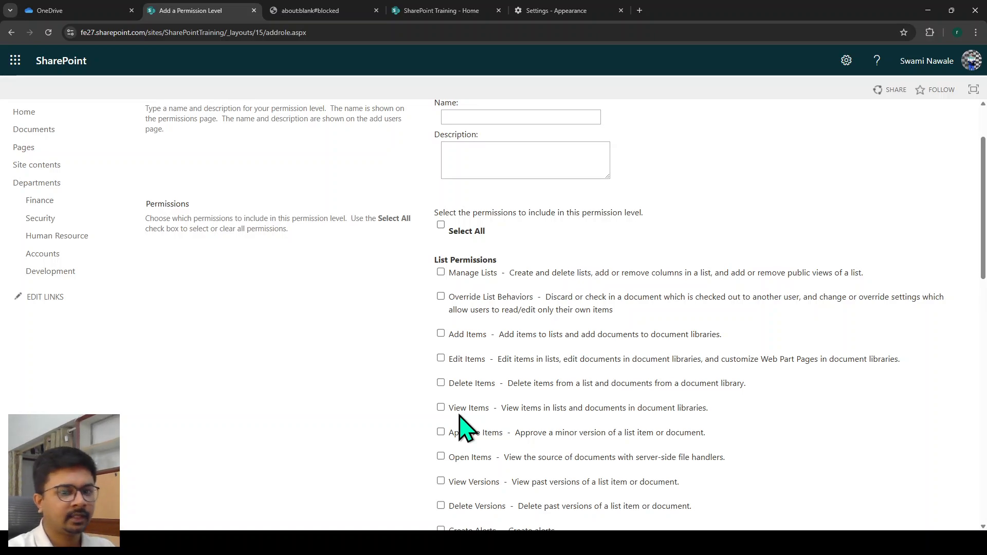
pyautogui.scroll(-6, 469, 331)
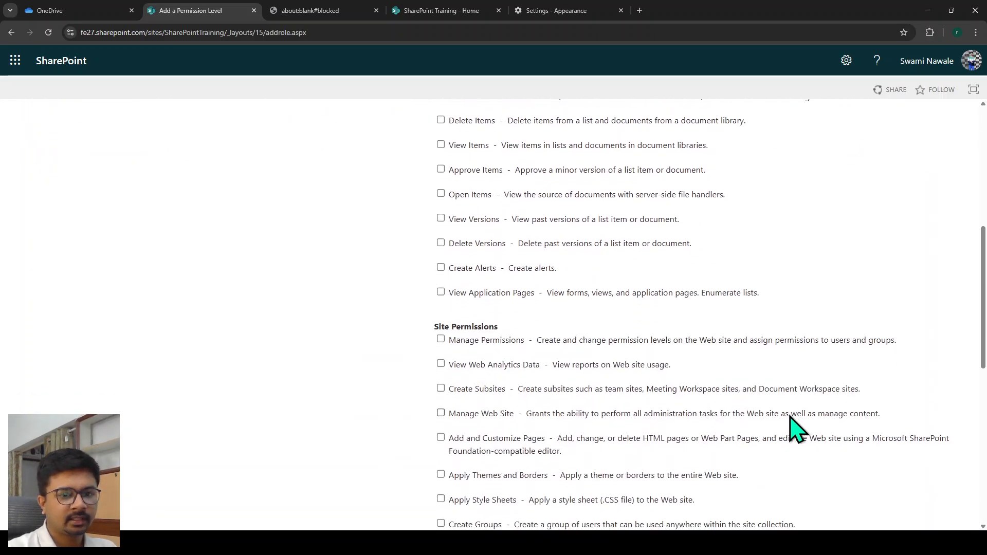
pyautogui.scroll(-8, 794, 429)
pyautogui.click(944, 518)
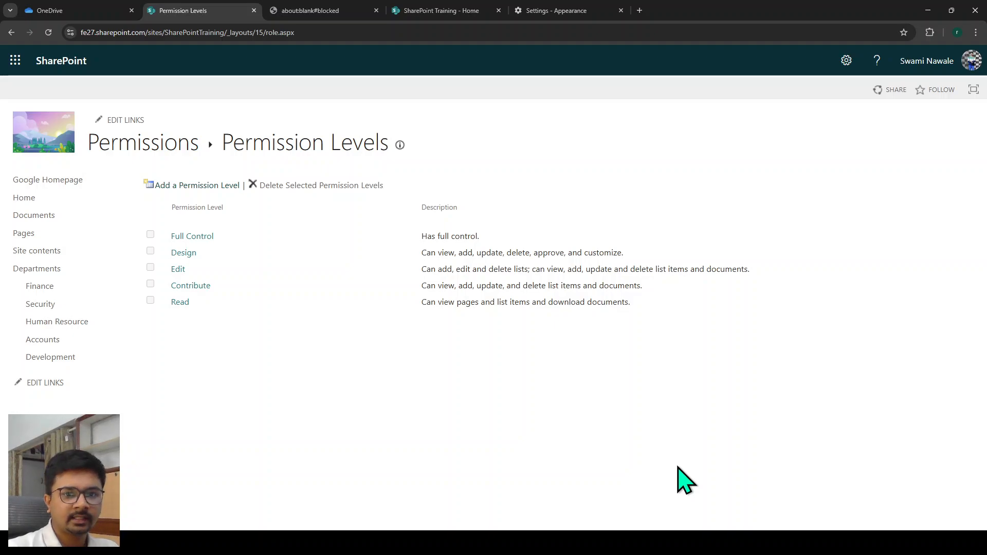
# Return to the site permissions page and review the type of each of the three SharePoint Training groups.
pyautogui.click(163, 143)
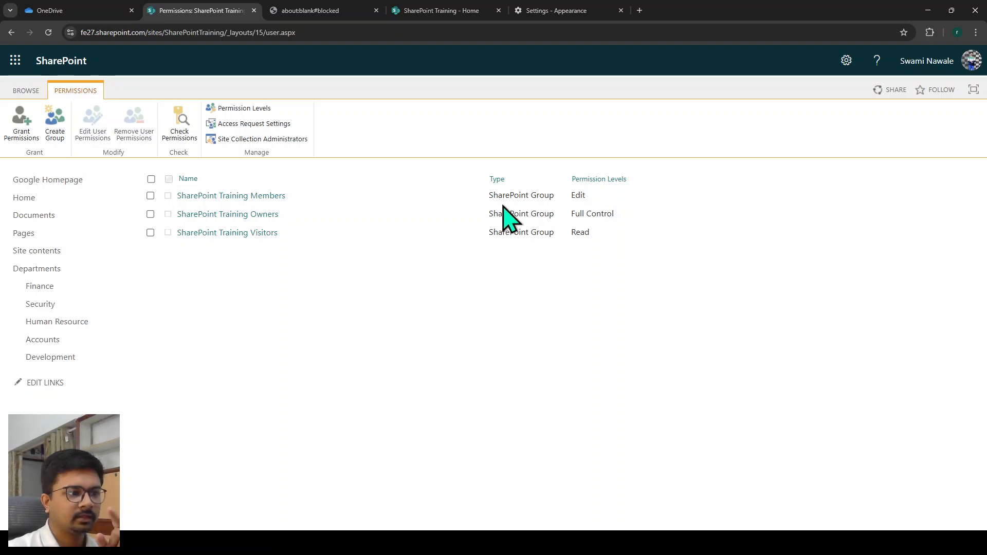
pyautogui.moveTo(489, 196); pyautogui.dragTo(546, 196)
pyautogui.moveTo(489, 218); pyautogui.dragTo(552, 232)
pyautogui.click(553, 235)
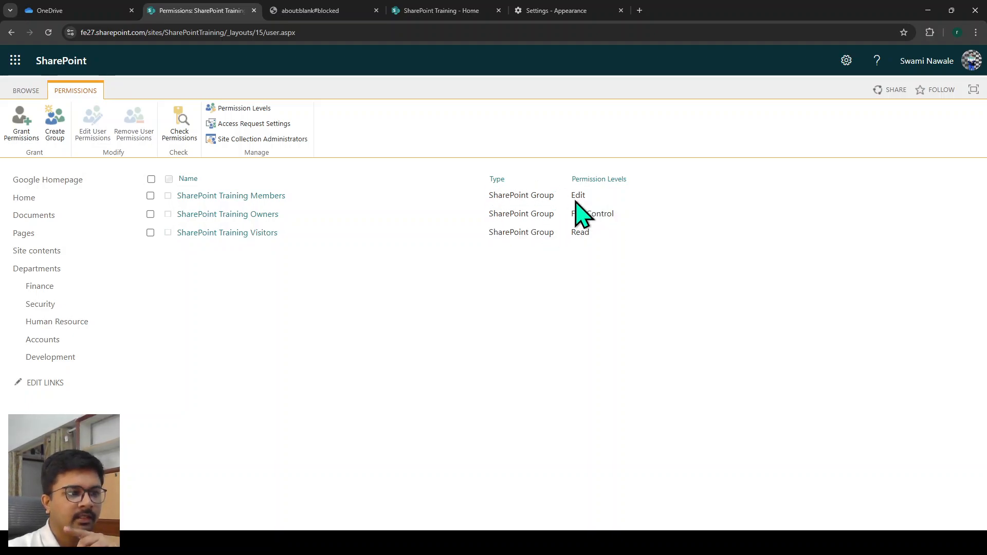
# Open the Grant Permissions sharing dialog, and view the Site access panel on the home page for comparison.
pyautogui.click(21, 137)
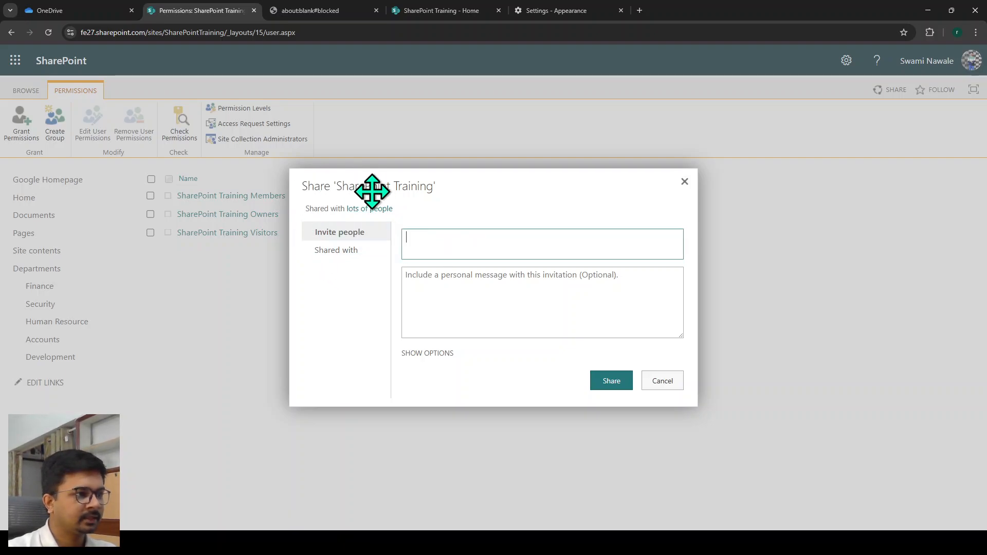
pyautogui.click(483, 10)
pyautogui.click(966, 94)
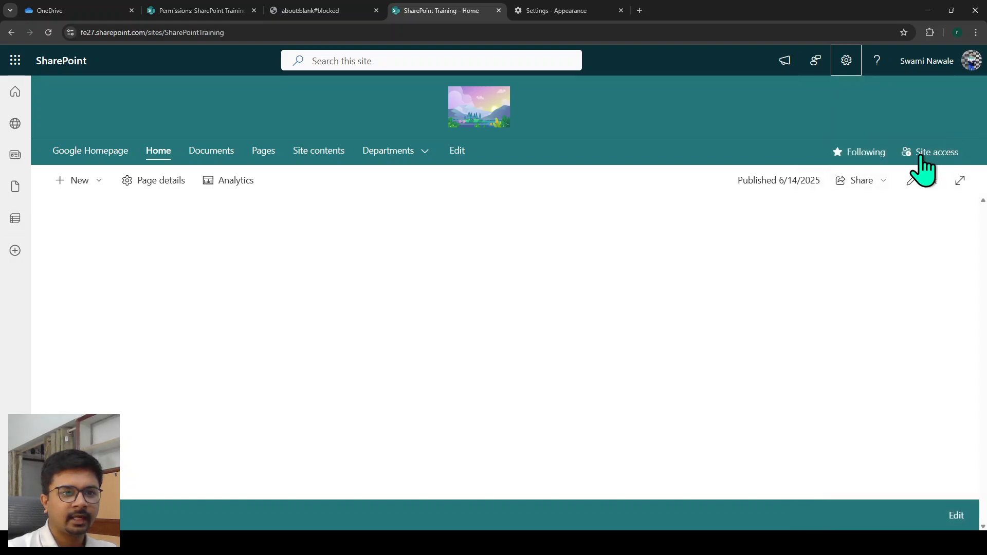
pyautogui.click(921, 154)
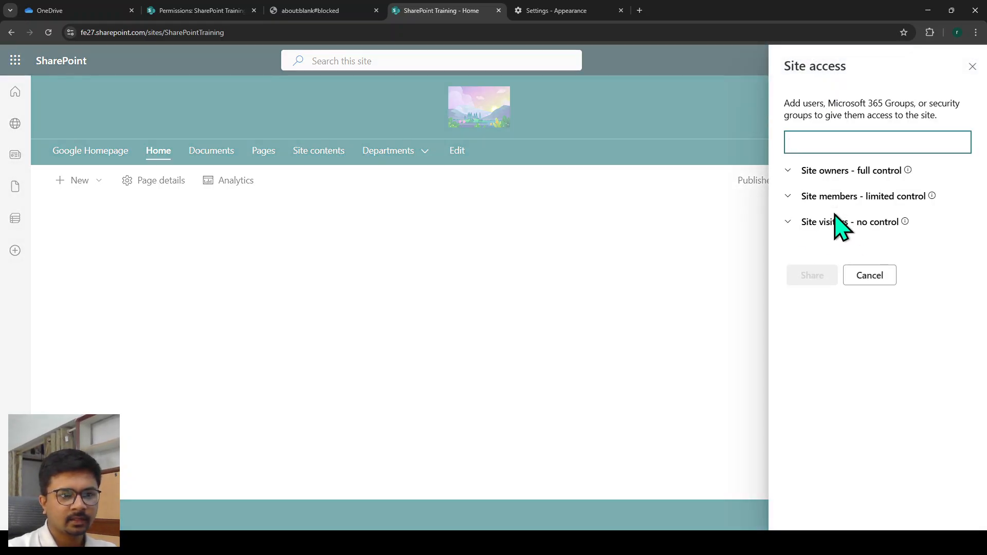
pyautogui.click(972, 68)
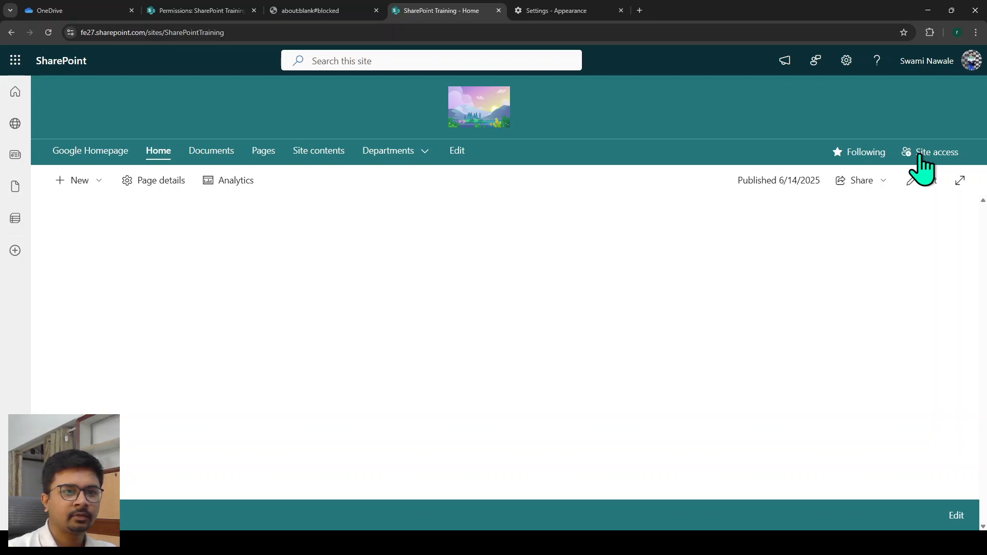
# Review the email invitation and permission level options in the site sharing dialog, and cancel without sharing.
pyautogui.click(201, 10)
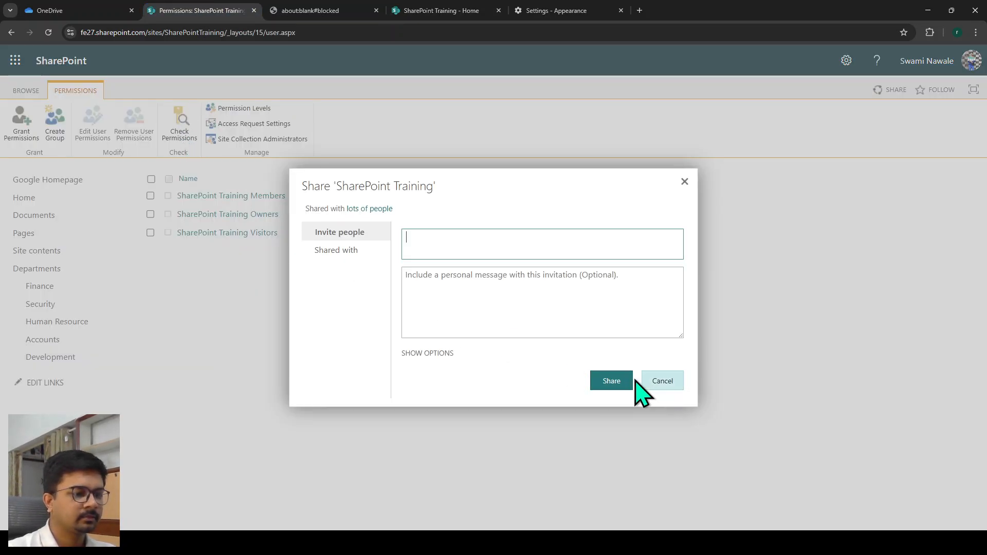
pyautogui.click(430, 354)
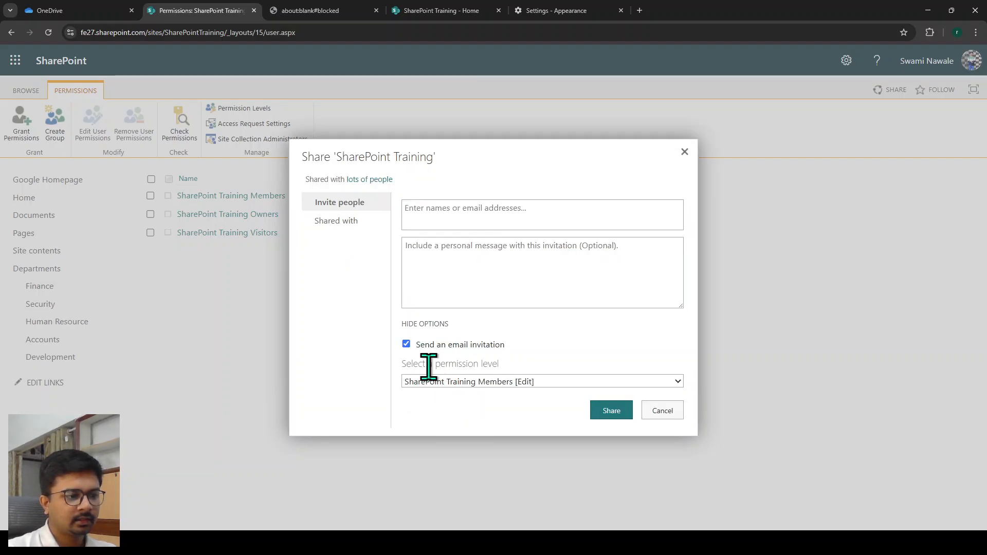
pyautogui.moveTo(413, 363); pyautogui.dragTo(528, 374)
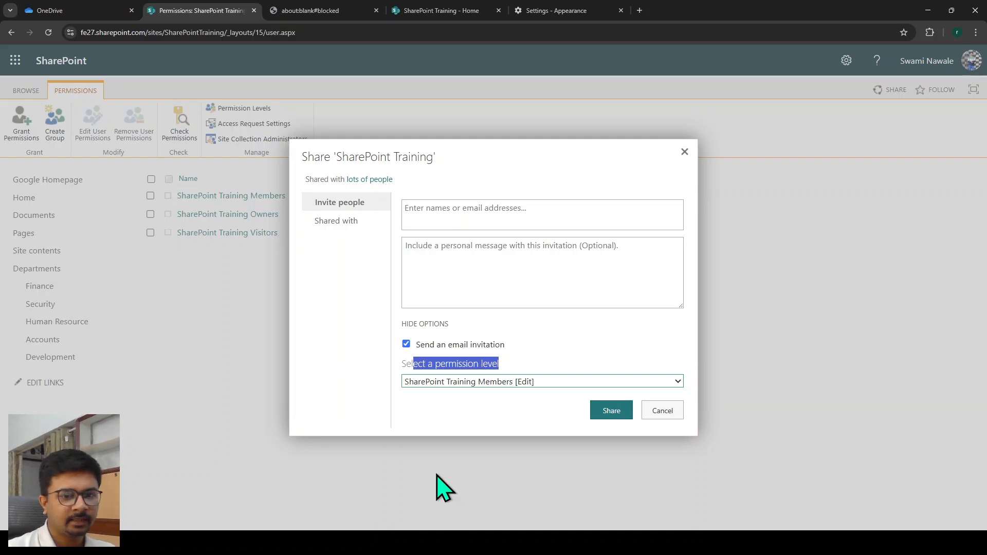
pyautogui.click(312, 351)
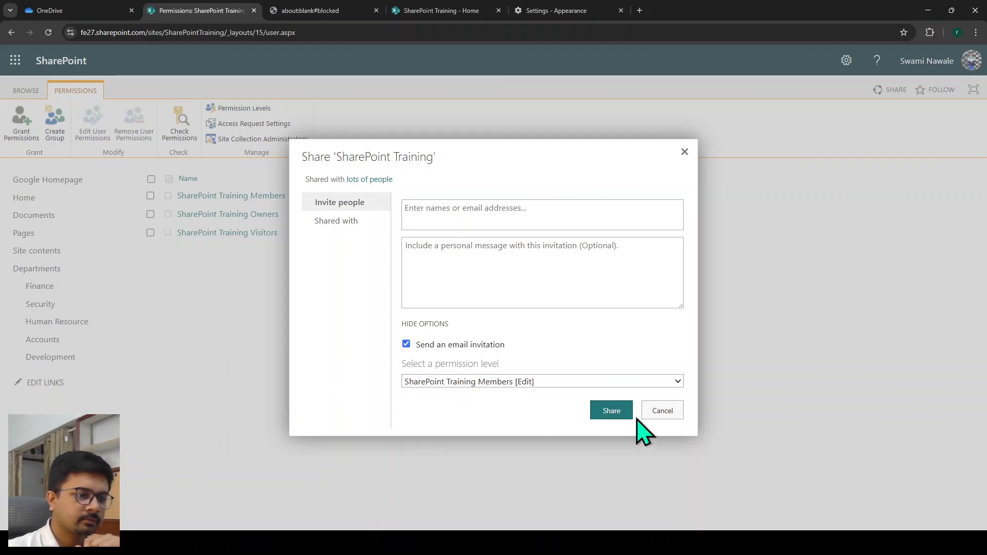
pyautogui.click(660, 415)
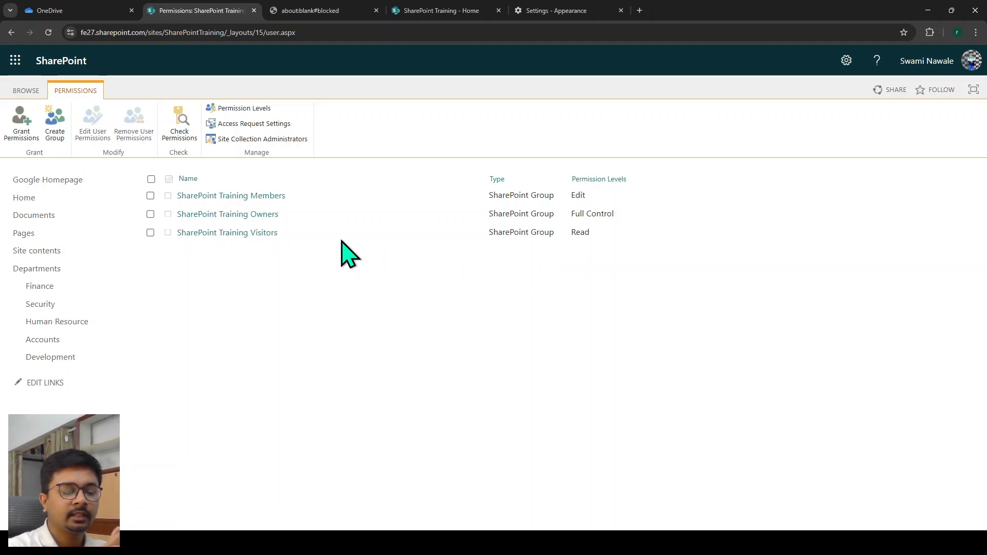
# Start creating a new site group named Content Managers, leaving its description empty.
pyautogui.click(57, 125)
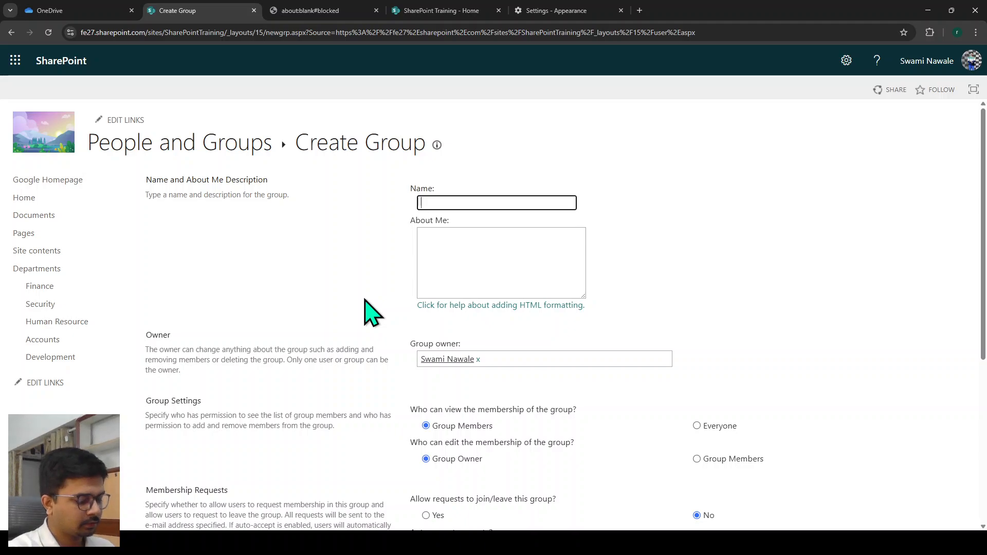
pyautogui.write('Conte')
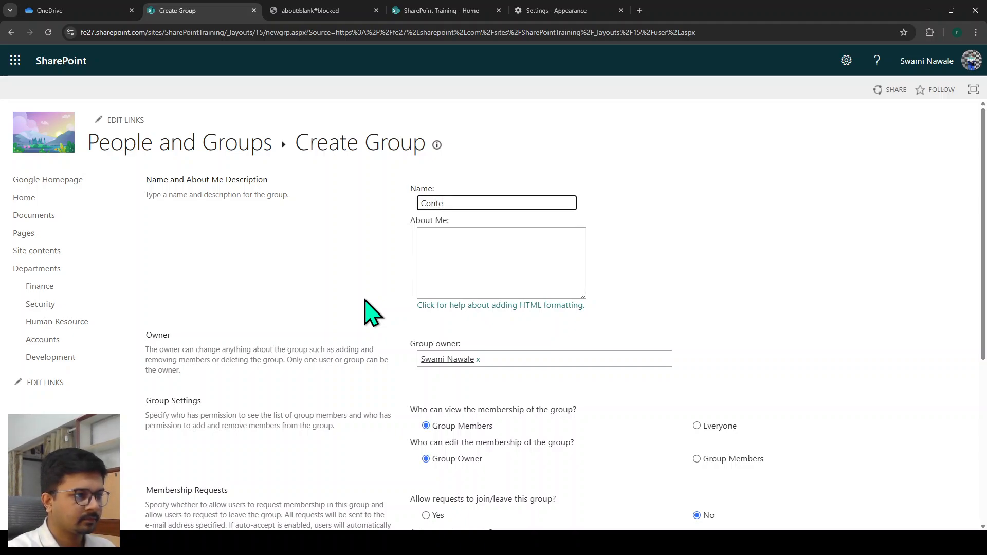
pyautogui.write('nt Managers')
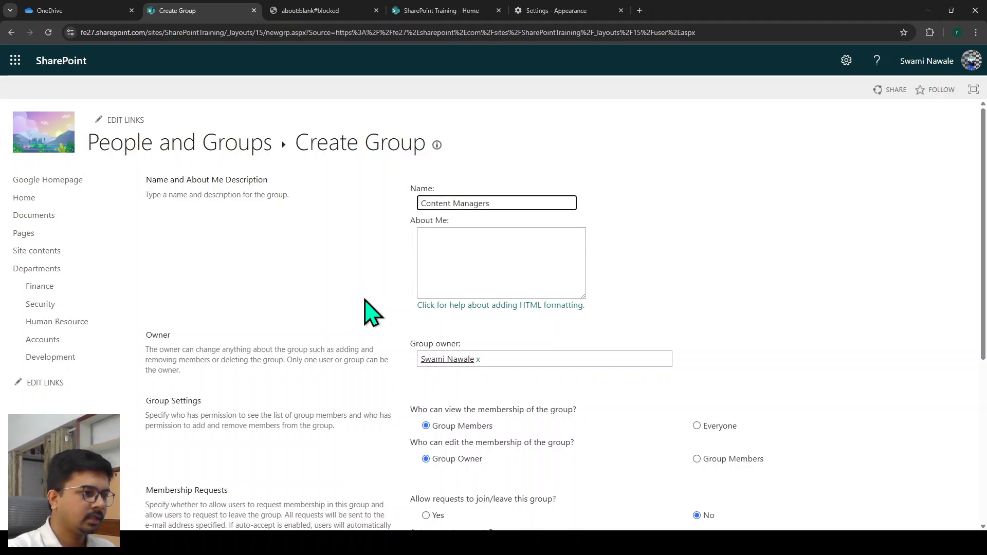
pyautogui.click(448, 257)
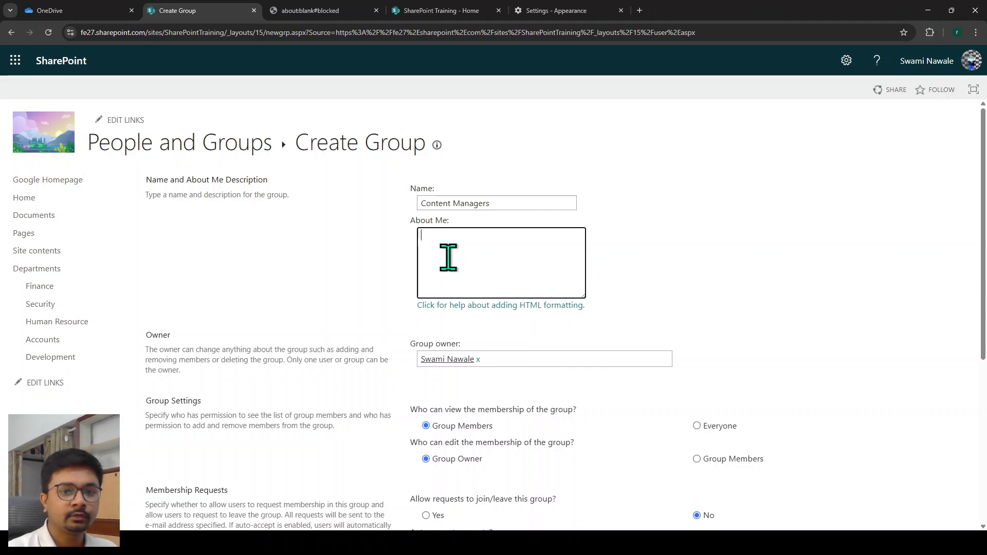
# Review the new group's membership settings and allow Group Members to edit the membership of the group.
pyautogui.scroll(-3, 461, 251)
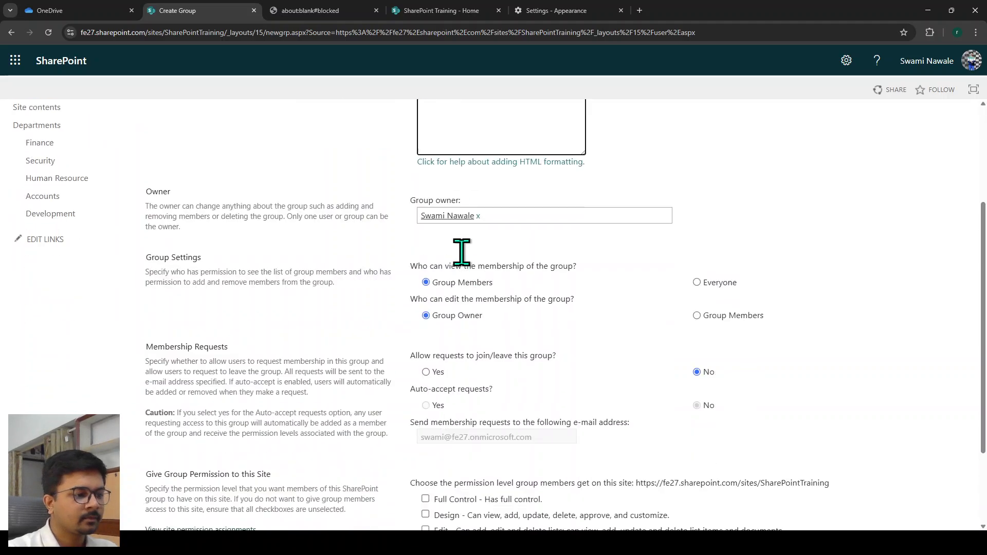
pyautogui.scroll(3, 577, 210)
pyautogui.scroll(-3, 676, 268)
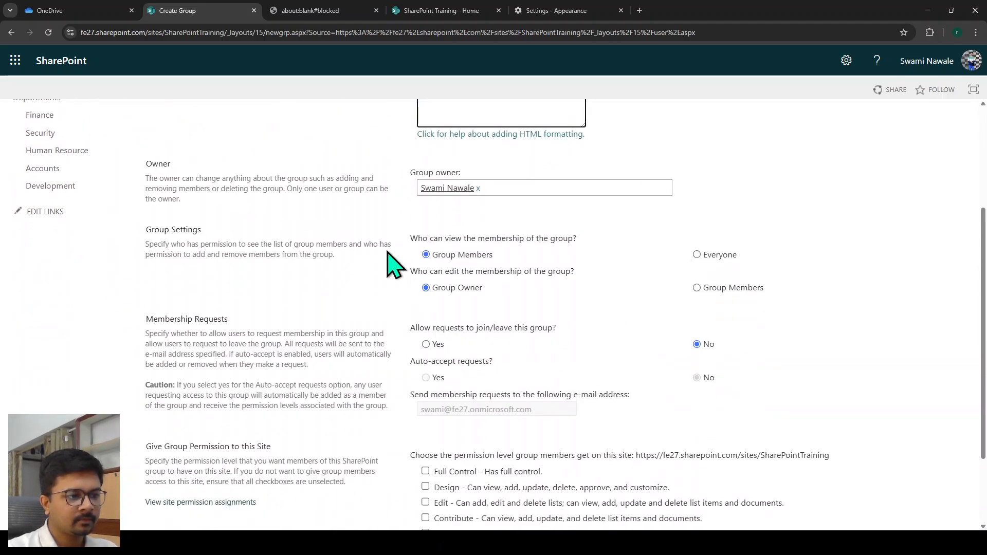
pyautogui.moveTo(409, 238); pyautogui.dragTo(595, 247)
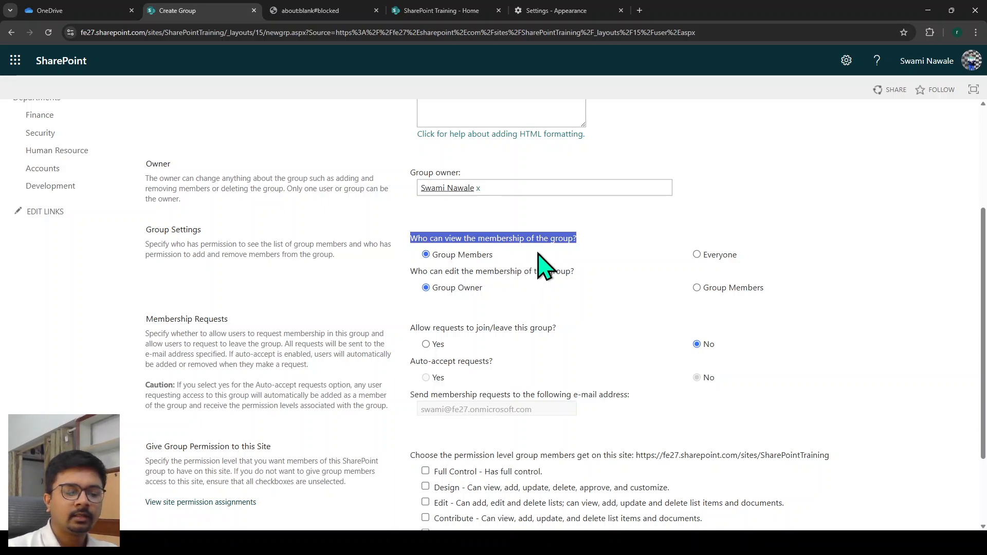
pyautogui.click(557, 265)
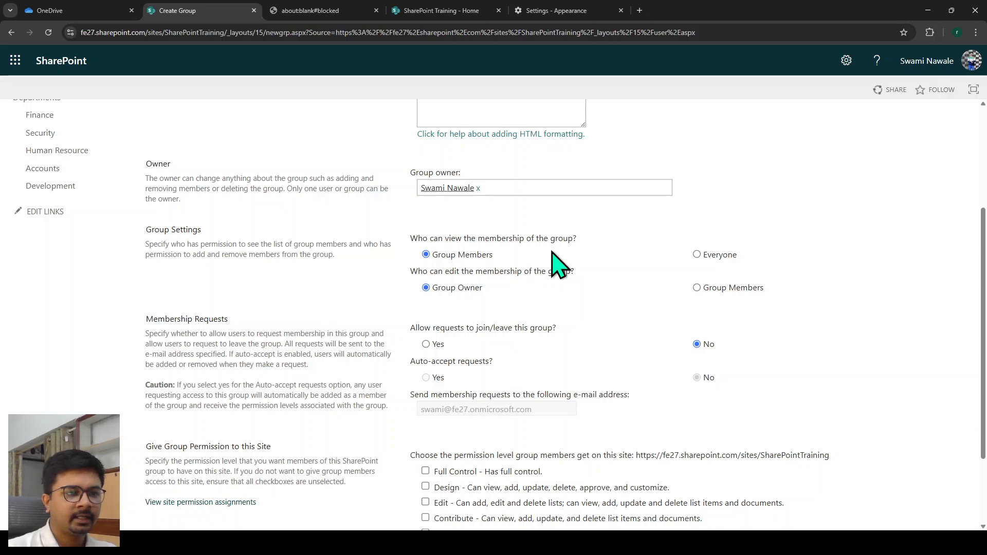
pyautogui.scroll(2, 557, 264)
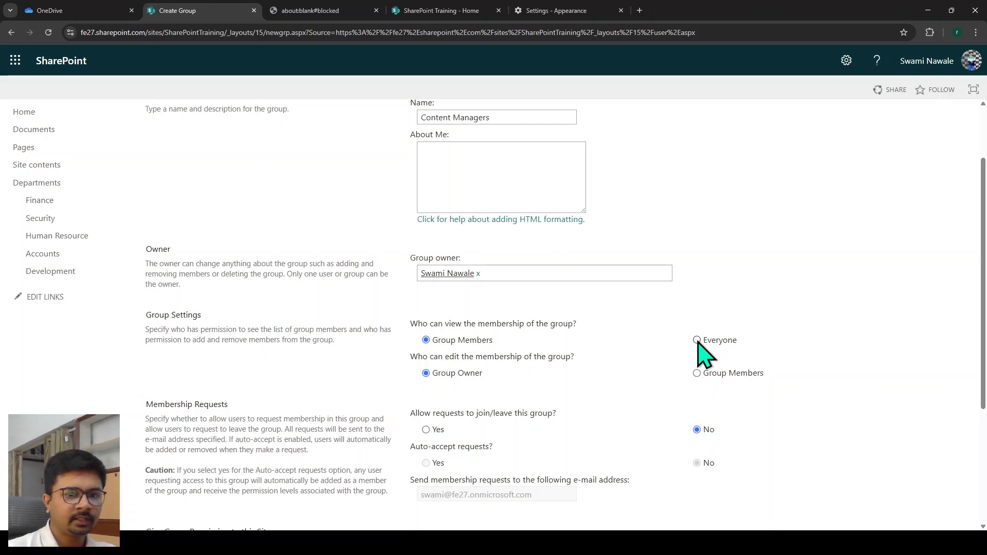
pyautogui.scroll(-2, 539, 297)
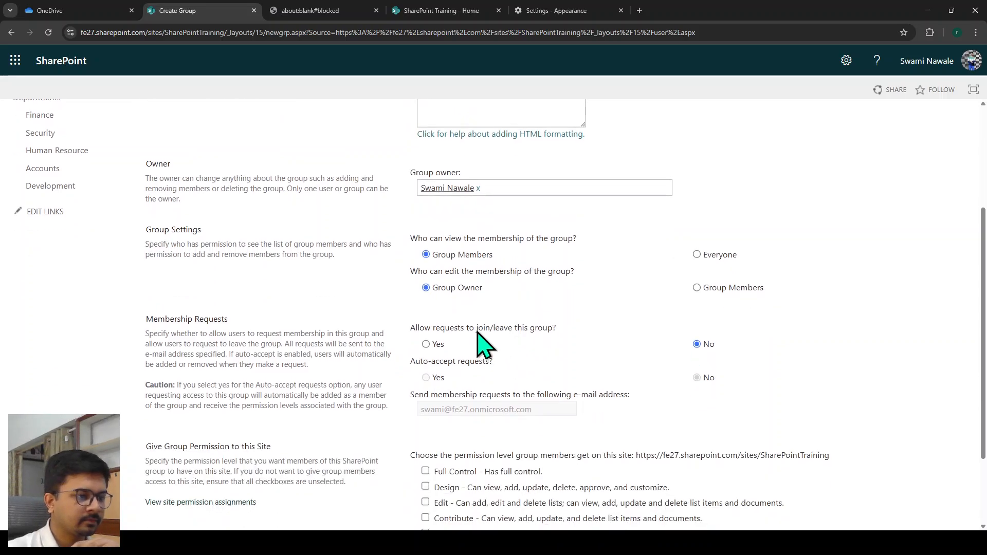
pyautogui.moveTo(417, 271); pyautogui.dragTo(613, 288)
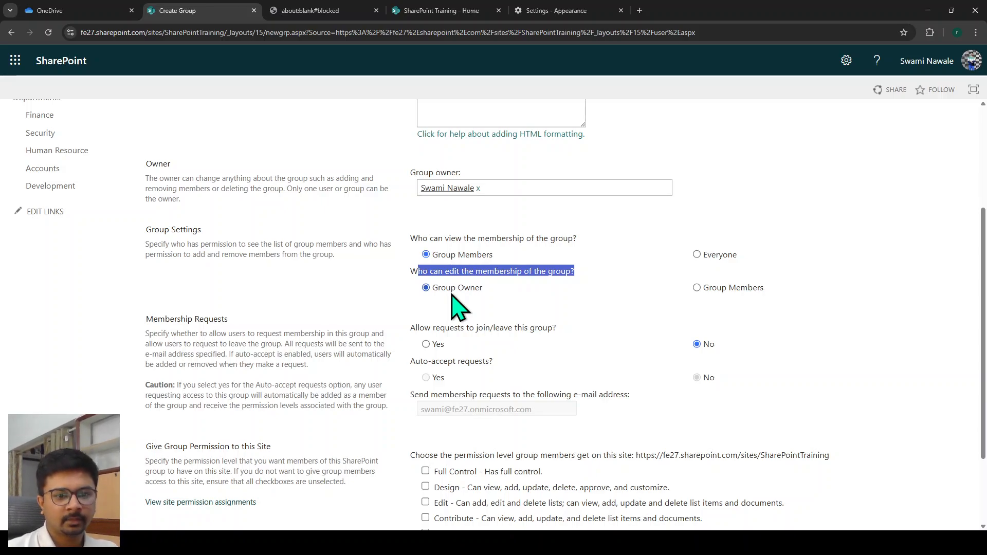
pyautogui.click(736, 287)
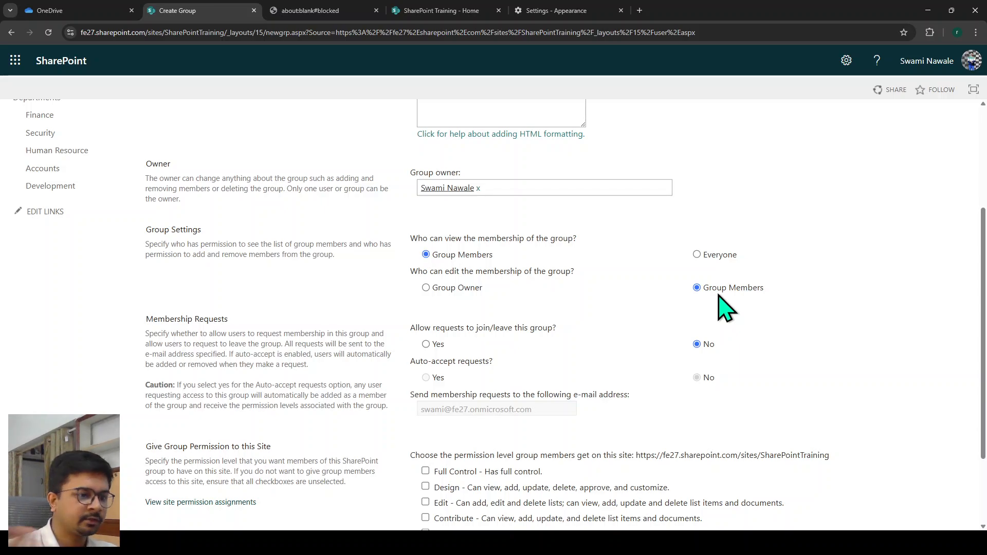
# Give the new group the Contribute permission level on the SharePoint Training site and create the group.
pyautogui.scroll(-2, 724, 308)
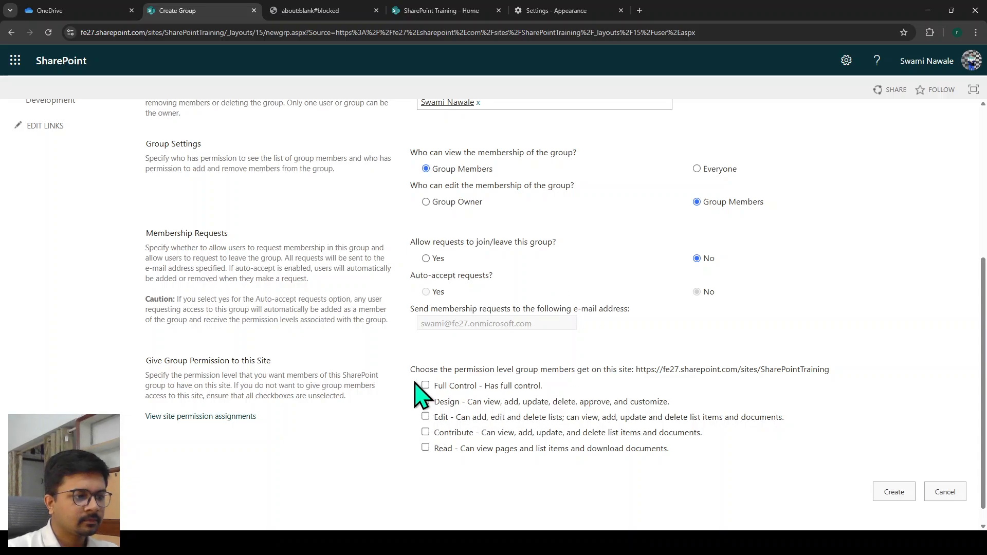
pyautogui.moveTo(409, 369); pyautogui.dragTo(886, 371)
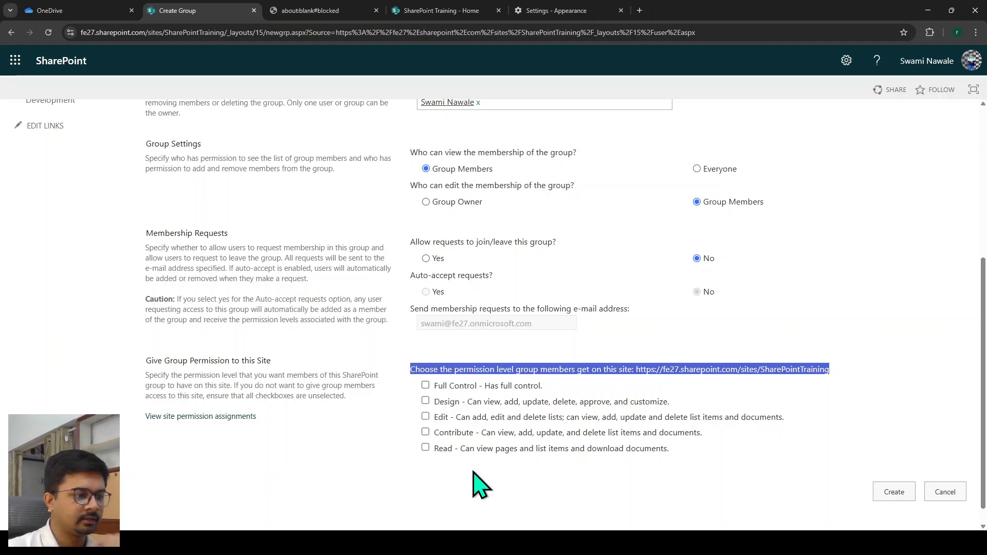
pyautogui.scroll(1, 454, 472)
pyautogui.scroll(-2, 427, 457)
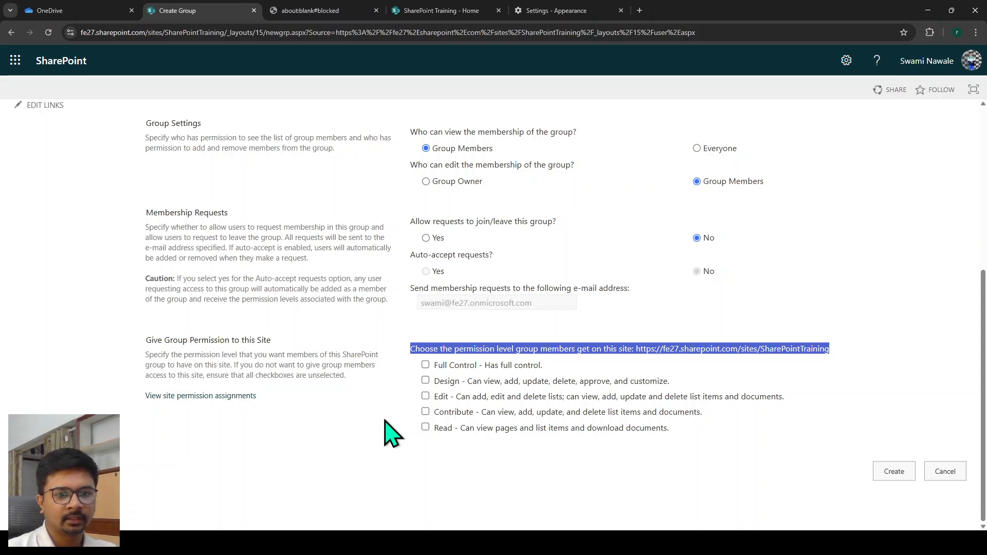
pyautogui.click(425, 412)
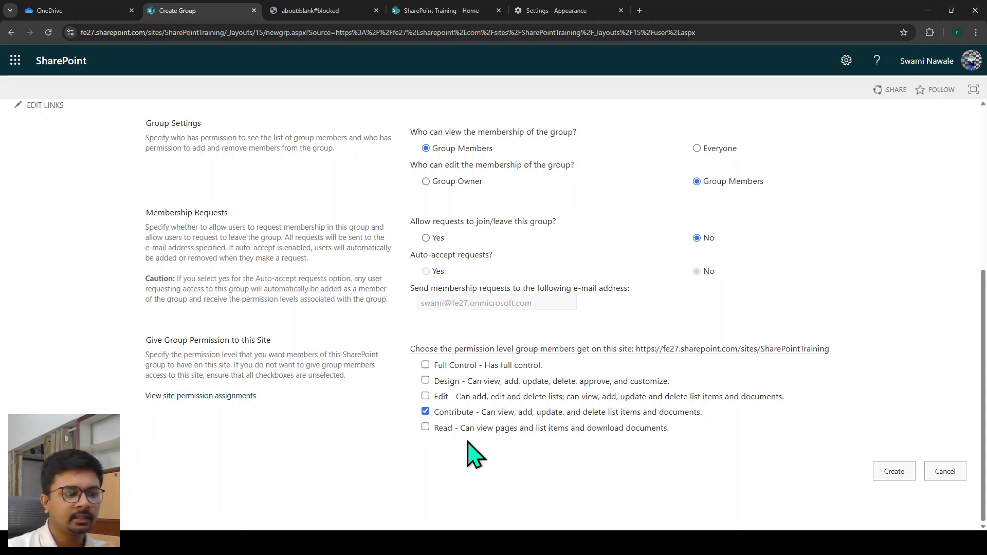
pyautogui.click(895, 472)
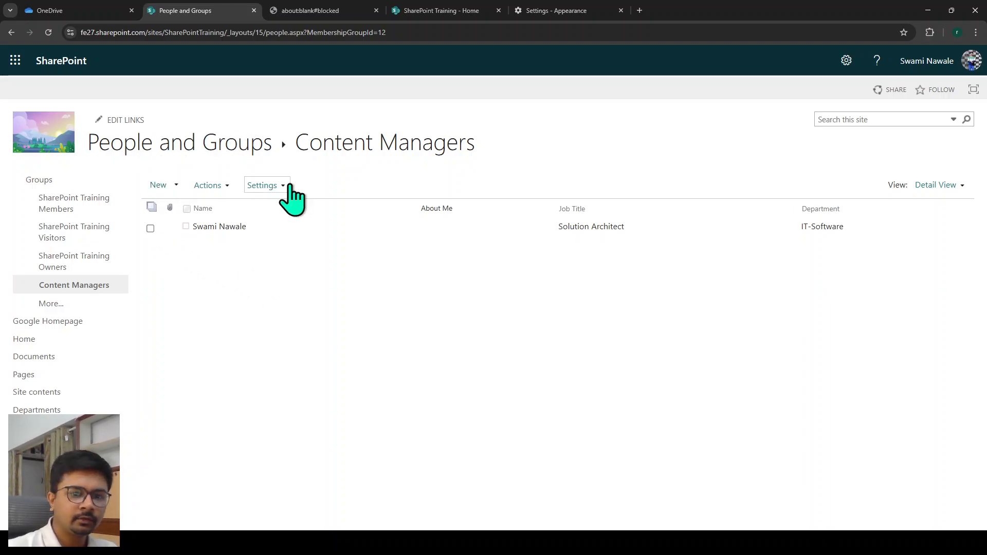
# View the dialog for adding users to Content Managers, and compare the owners, members and visitors in the home page's Site access panel.
pyautogui.click(159, 185)
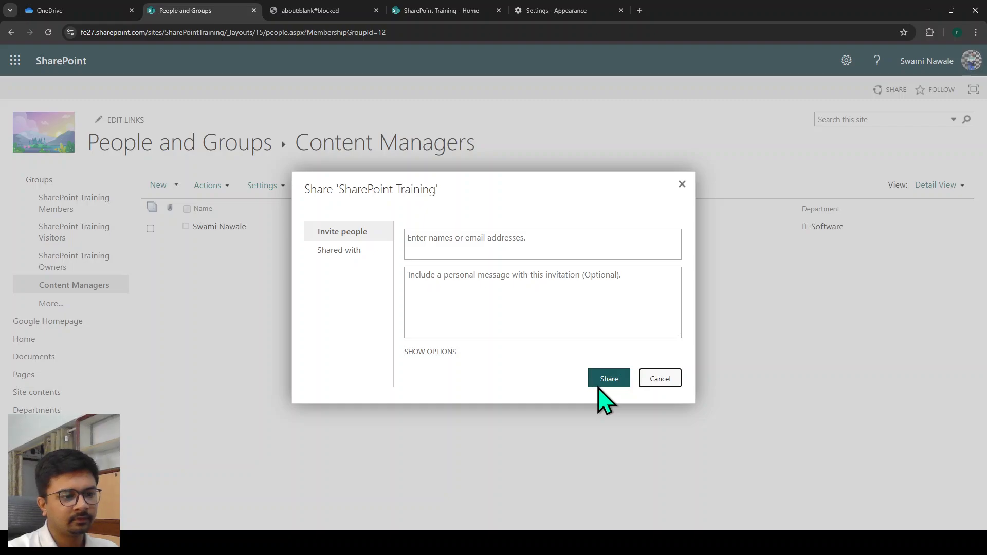
pyautogui.click(682, 184)
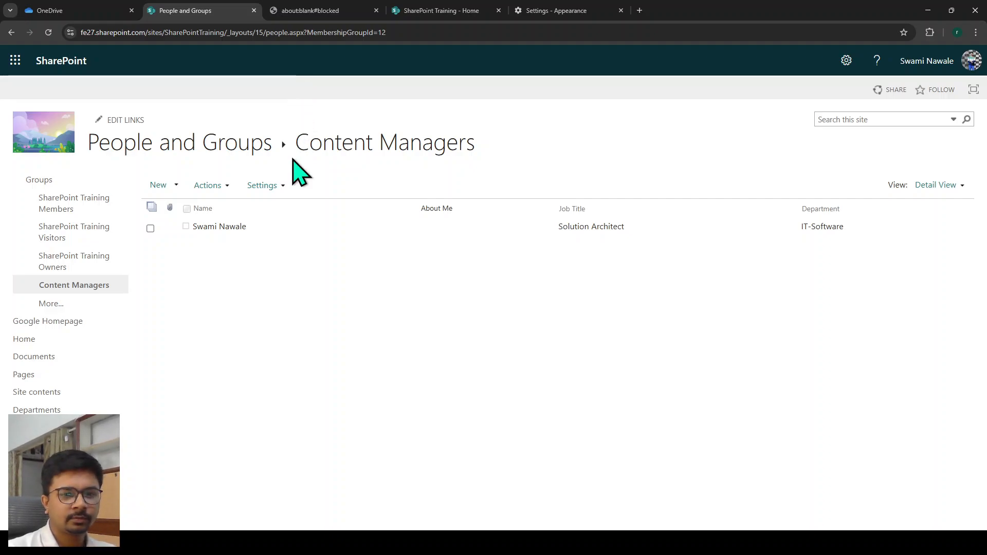
pyautogui.click(452, 11)
pyautogui.click(927, 153)
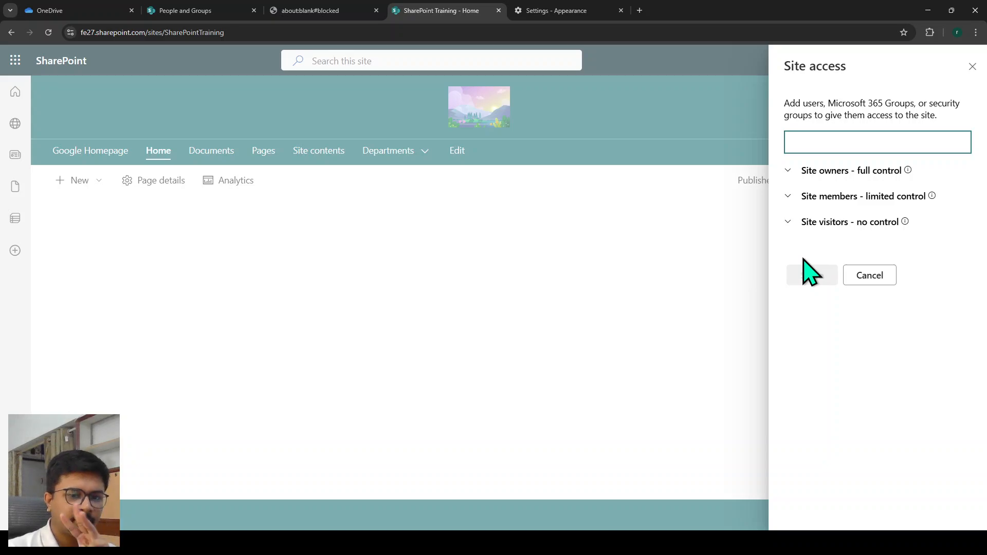
pyautogui.click(821, 221)
pyautogui.click(825, 196)
pyautogui.click(829, 171)
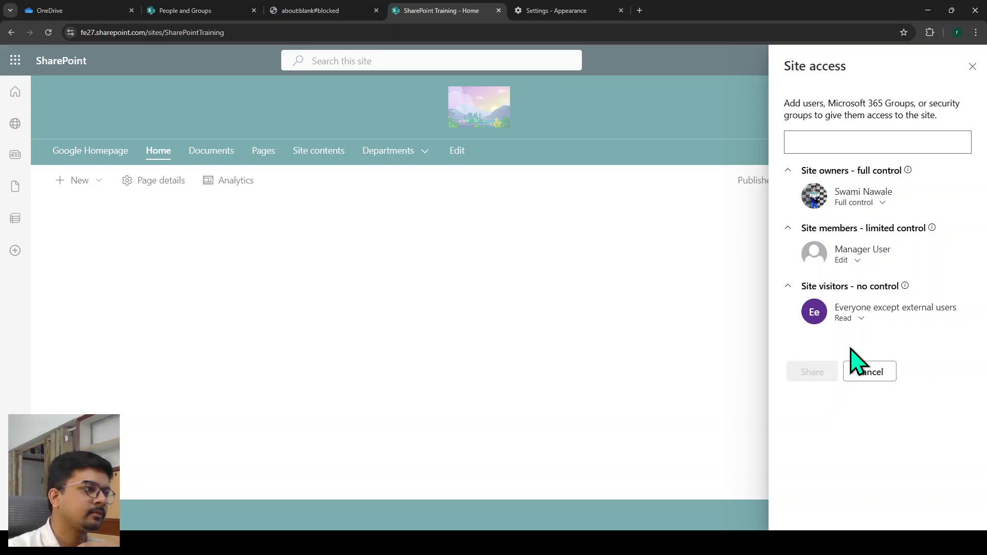
# Return to the Content Managers group and review its group settings, and cancel without changing them.
pyautogui.click(198, 10)
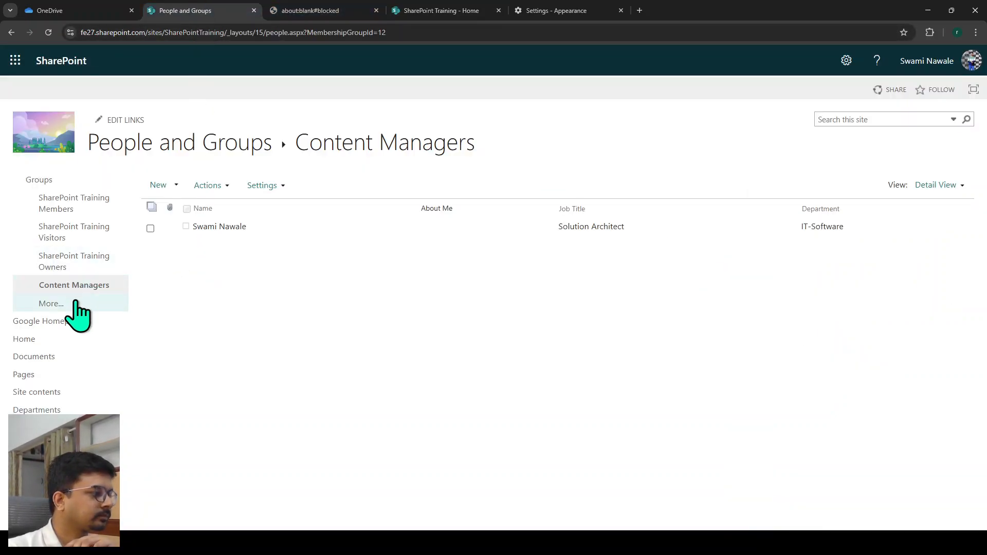
pyautogui.click(263, 186)
pyautogui.click(294, 213)
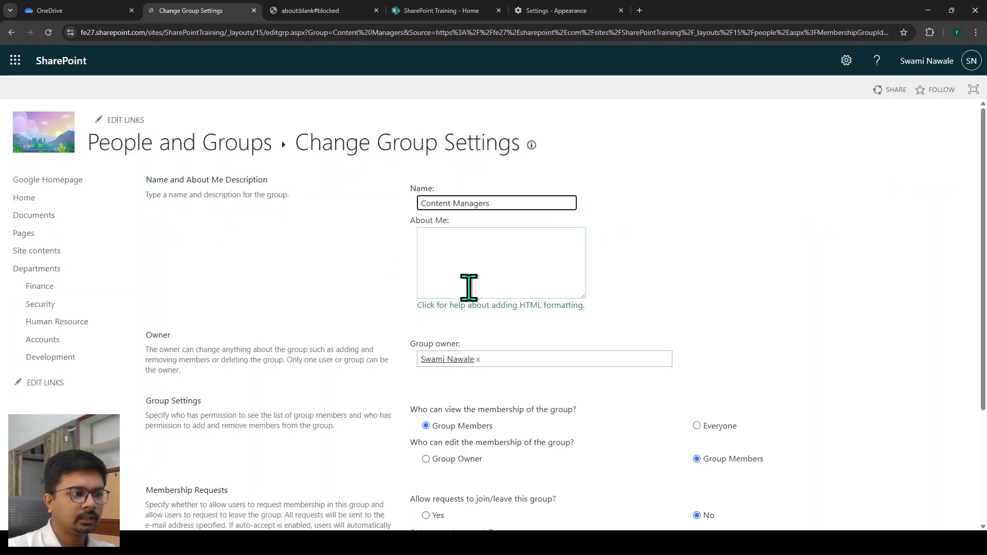
pyautogui.scroll(-3, 467, 257)
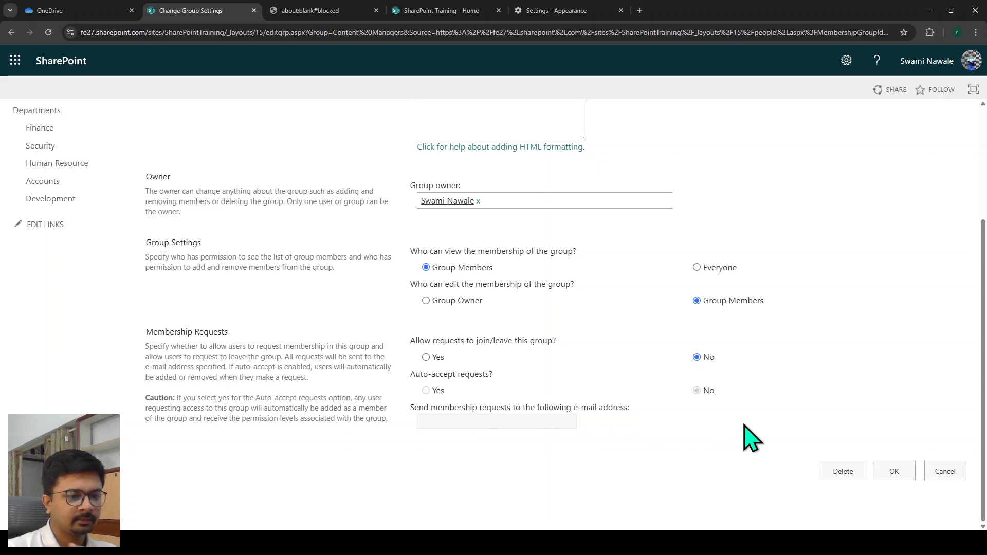
pyautogui.click(945, 474)
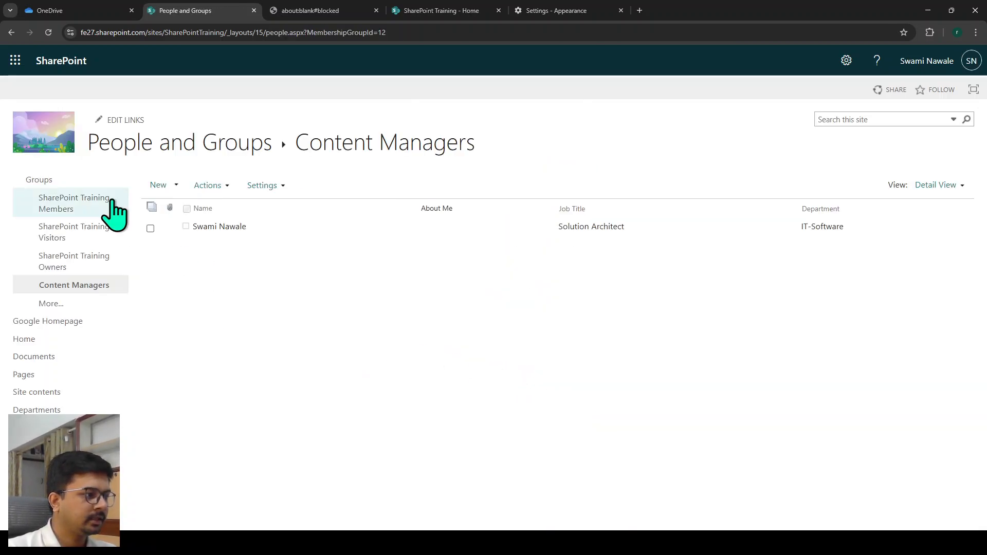
# View the group's settings options, return to the site permissions page and refresh its list of groups.
pyautogui.click(260, 186)
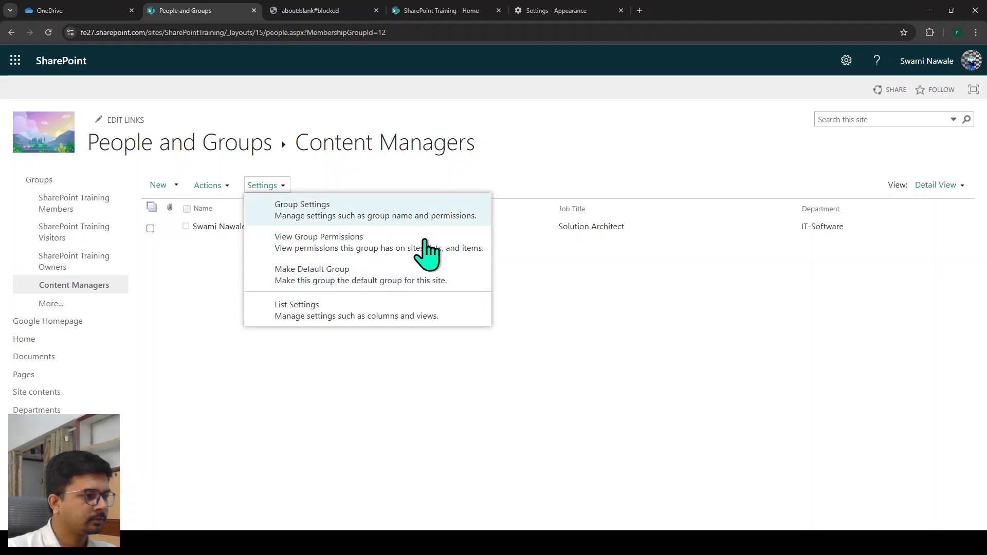
pyautogui.click(219, 194)
pyautogui.click(154, 186)
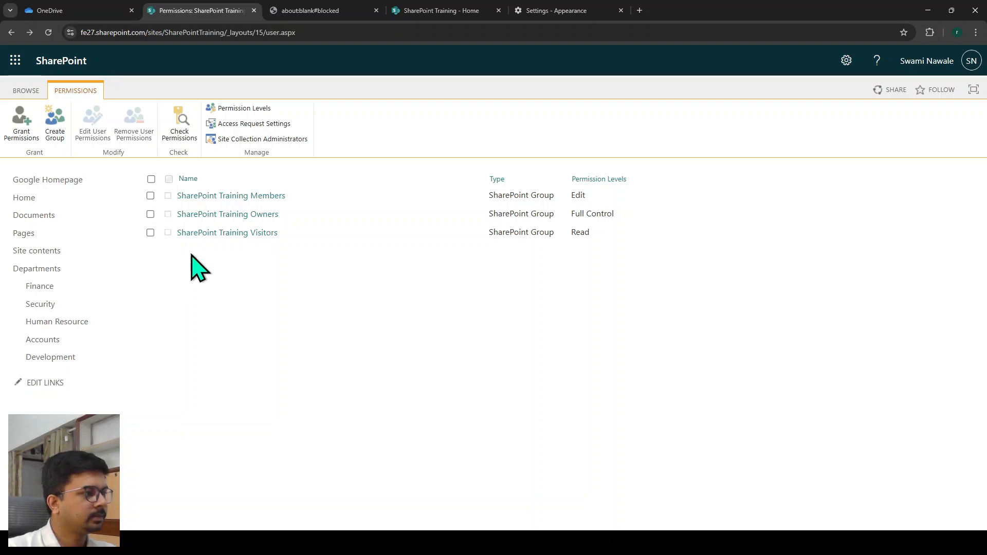
pyautogui.click(47, 34)
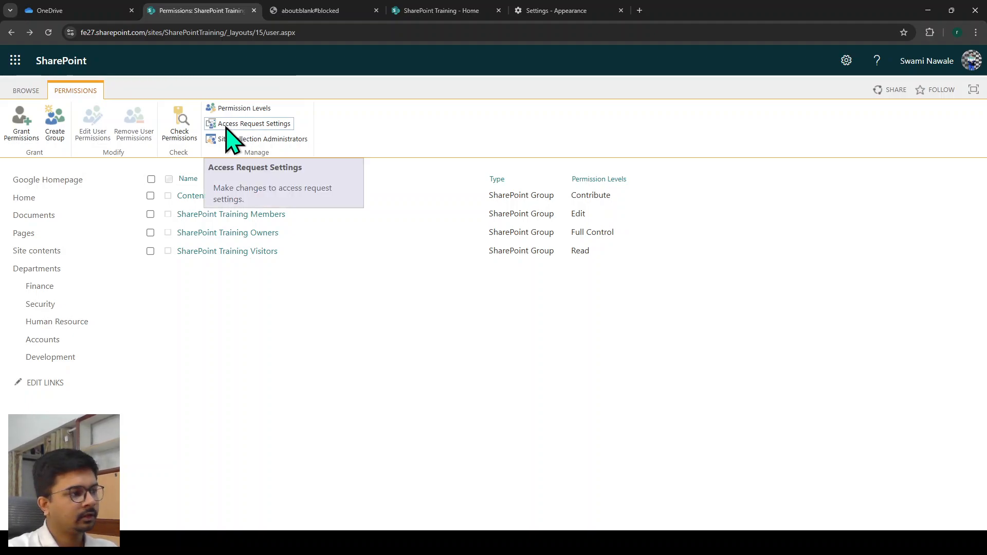
# Review the site's access request settings alongside the site address, and cancel without changing them.
pyautogui.click(273, 127)
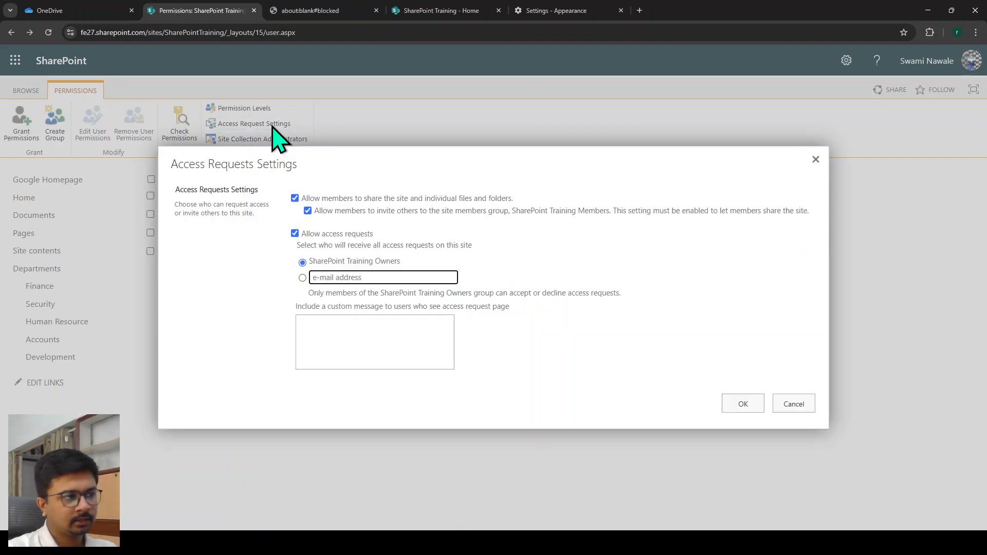
pyautogui.click(283, 34)
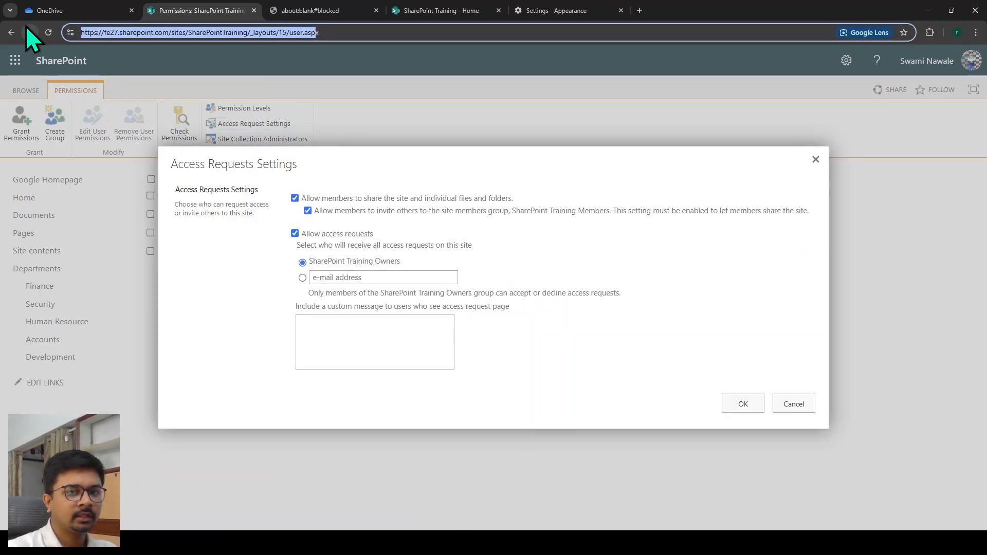
pyautogui.moveTo(81, 32); pyautogui.dragTo(250, 33)
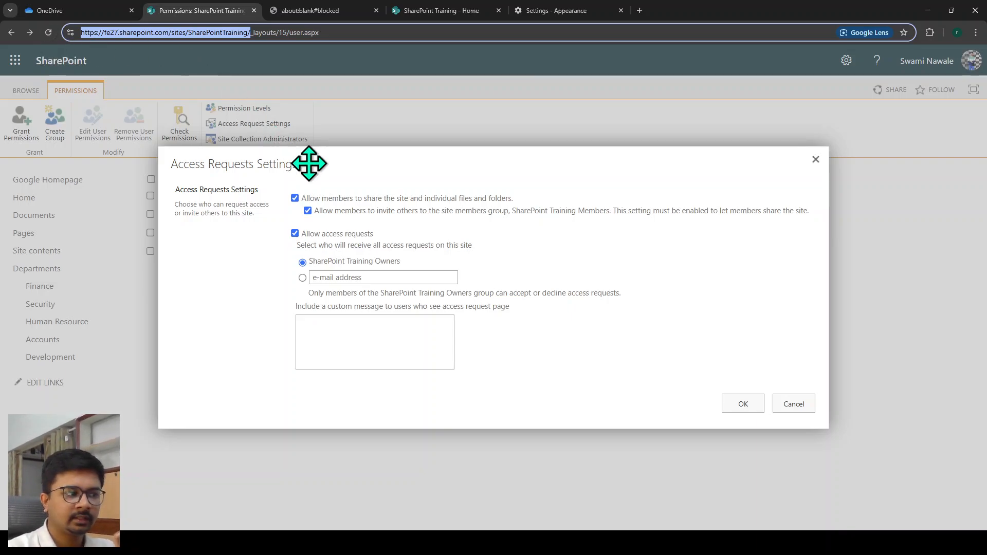
pyautogui.click(793, 404)
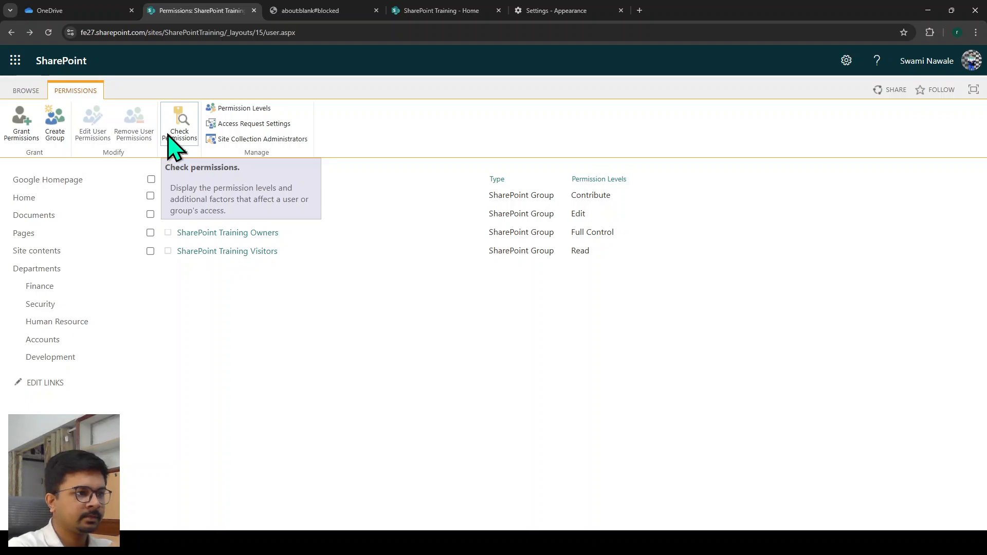
# Check the signed-in user's permissions on the SharePoint Training site, examine the levels, granting groups and denied rights, and close the check.
pyautogui.click(168, 136)
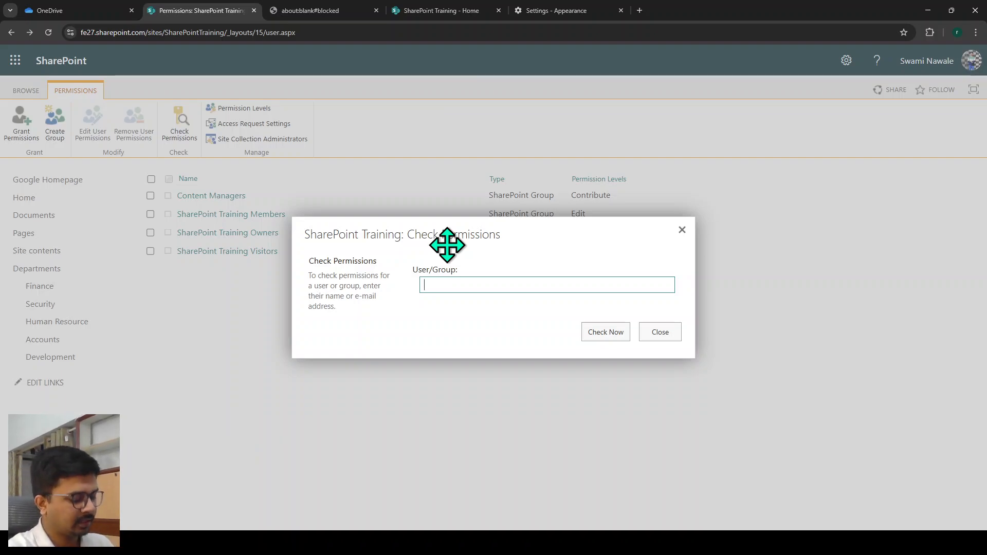
pyautogui.write('swami')
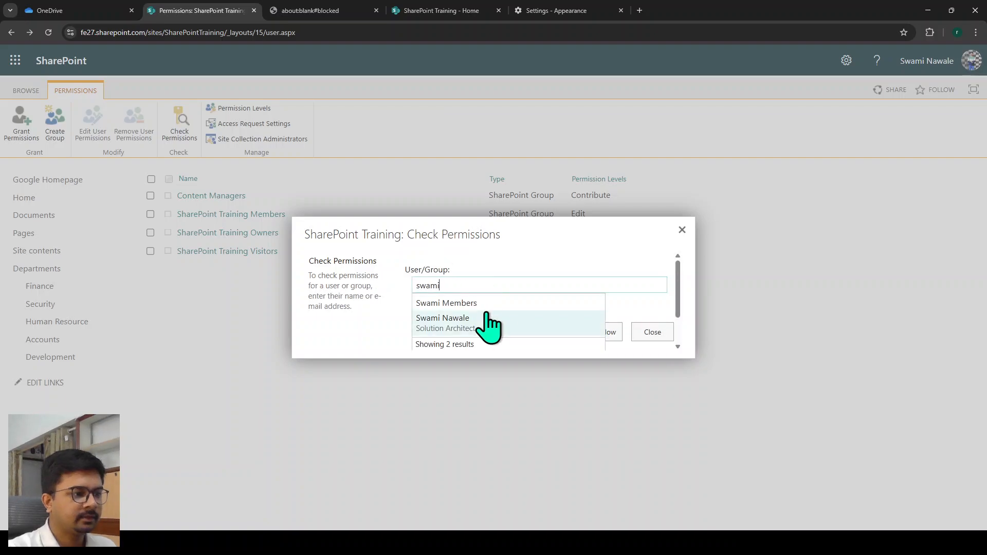
pyautogui.click(467, 328)
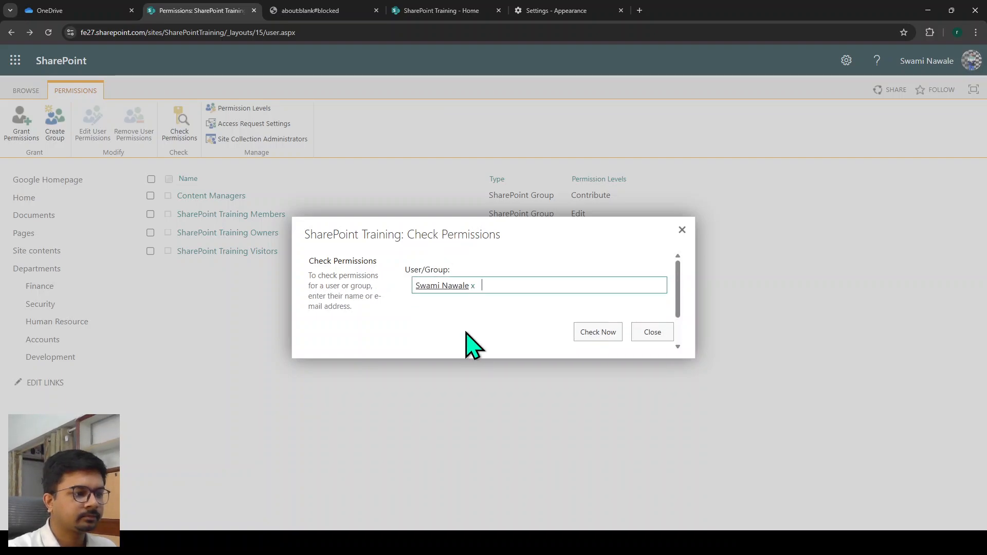
pyautogui.click(599, 334)
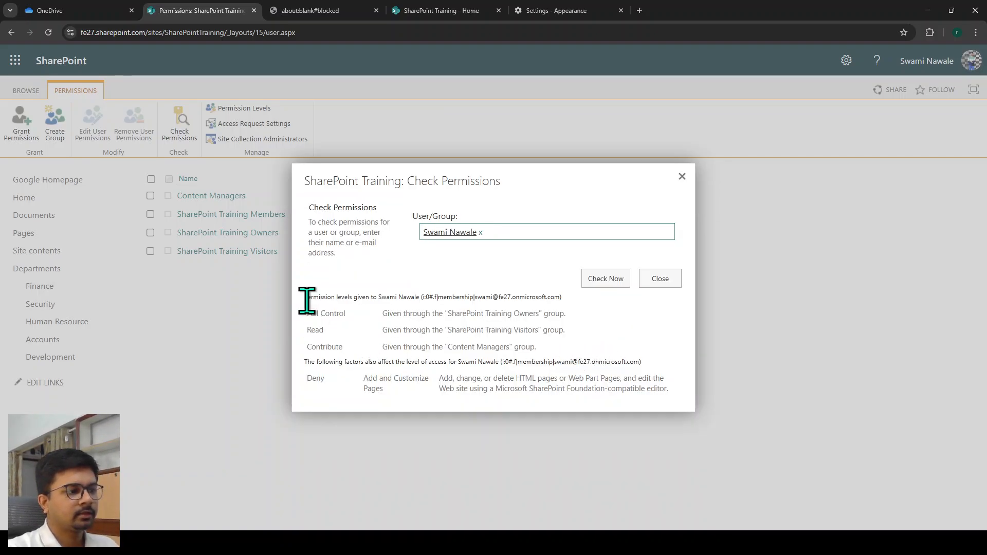
pyautogui.tripleClick(316, 314)
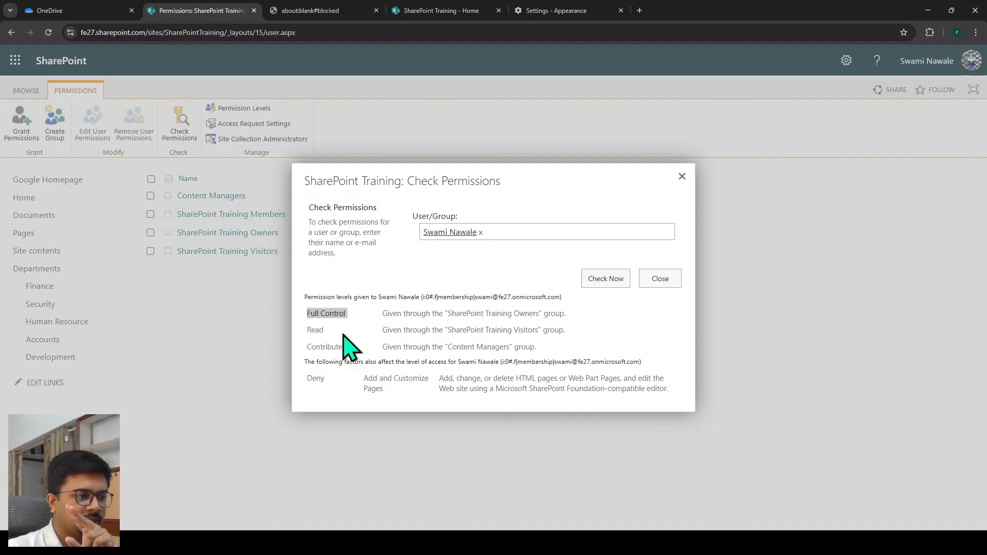
pyautogui.moveTo(387, 348); pyautogui.dragTo(508, 348)
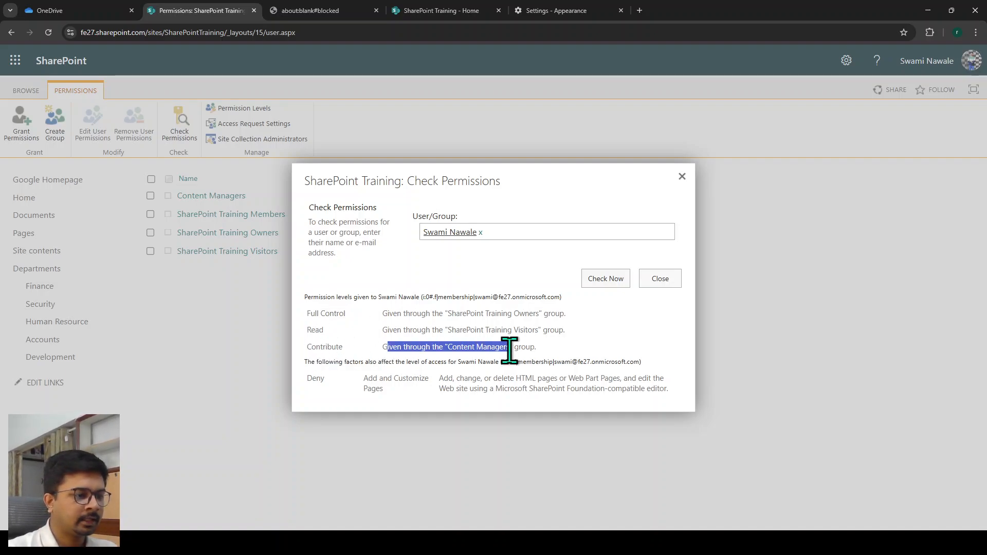
pyautogui.click(371, 380)
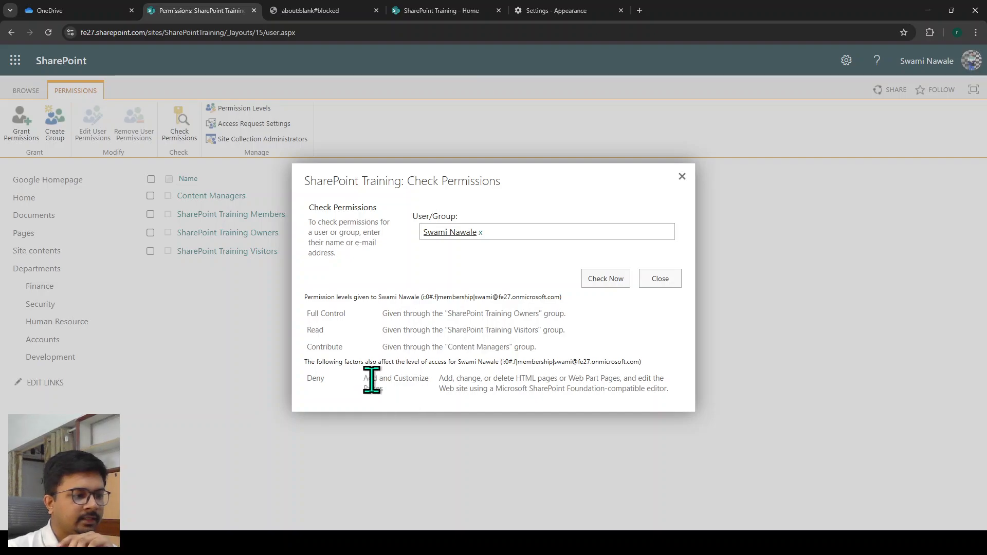
pyautogui.moveTo(371, 380); pyautogui.dragTo(654, 387)
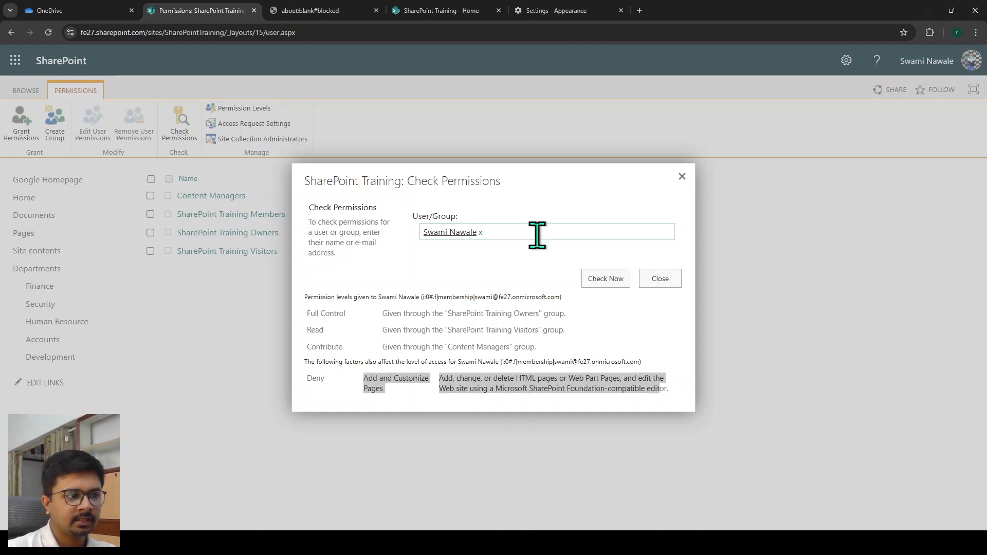
pyautogui.click(681, 176)
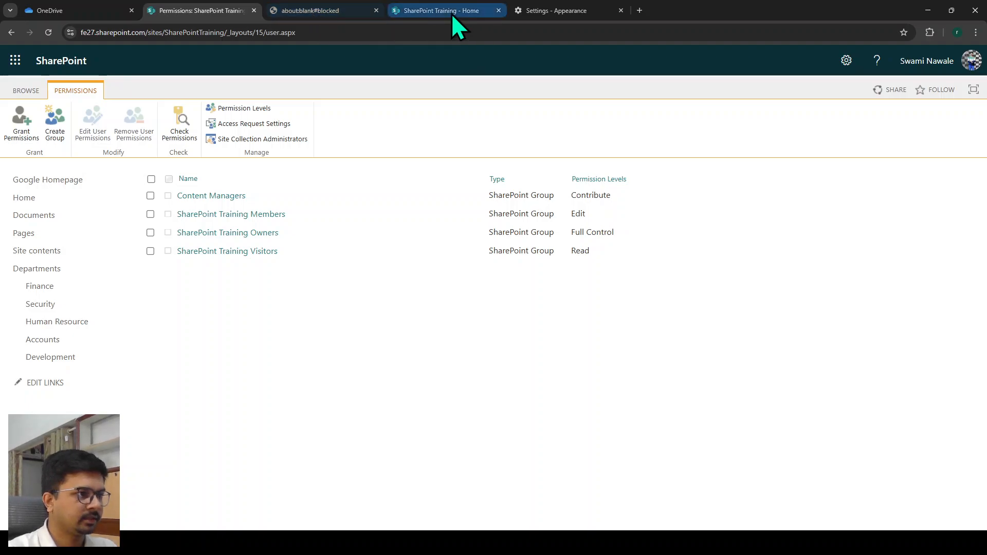
# From the site's home page, create a list from the Job application tracker template without showing it in the site navigation.
pyautogui.moveTo(453, 11); pyautogui.dragTo(316, 9)
pyautogui.click(972, 66)
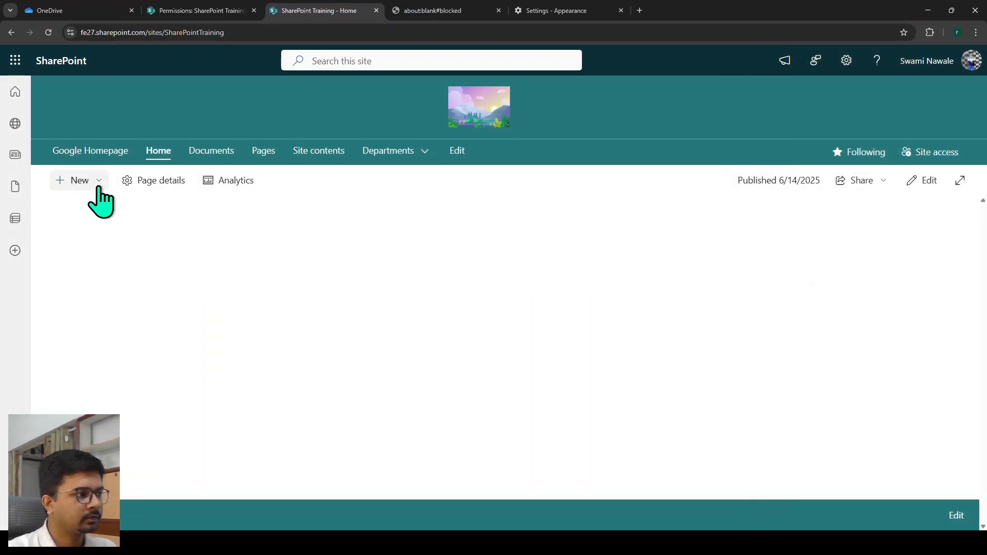
pyautogui.click(70, 184)
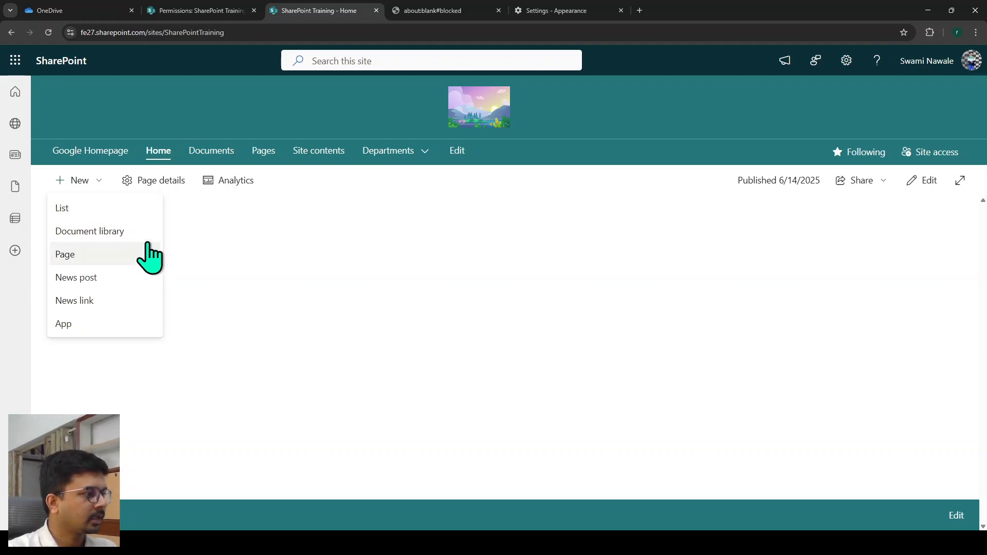
pyautogui.click(149, 210)
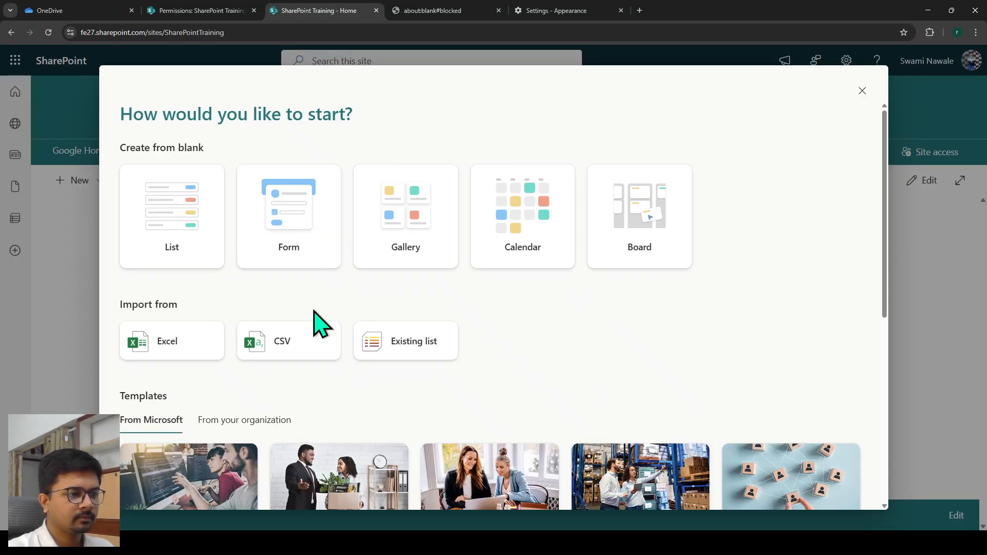
pyautogui.scroll(-2, 316, 314)
pyautogui.scroll(-5, 442, 334)
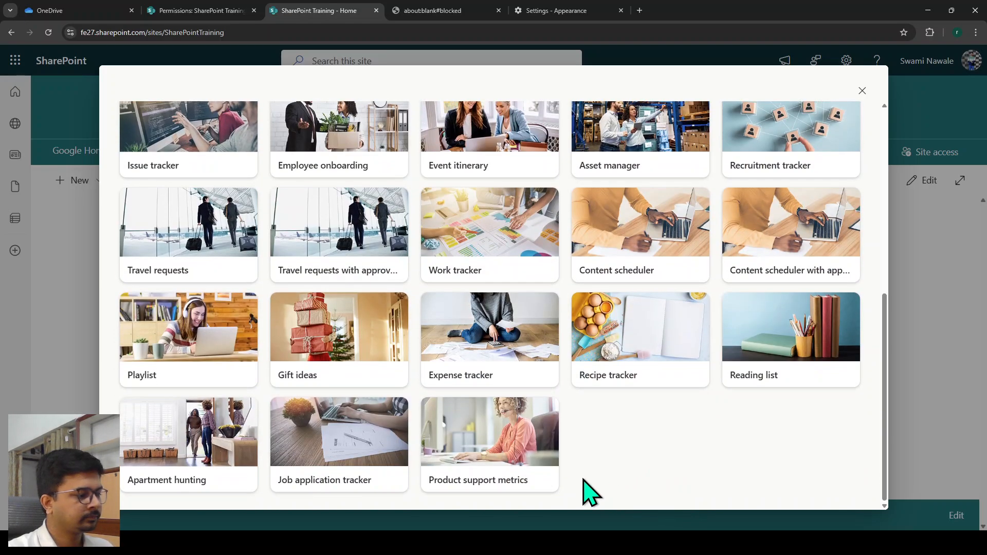
pyautogui.click(334, 479)
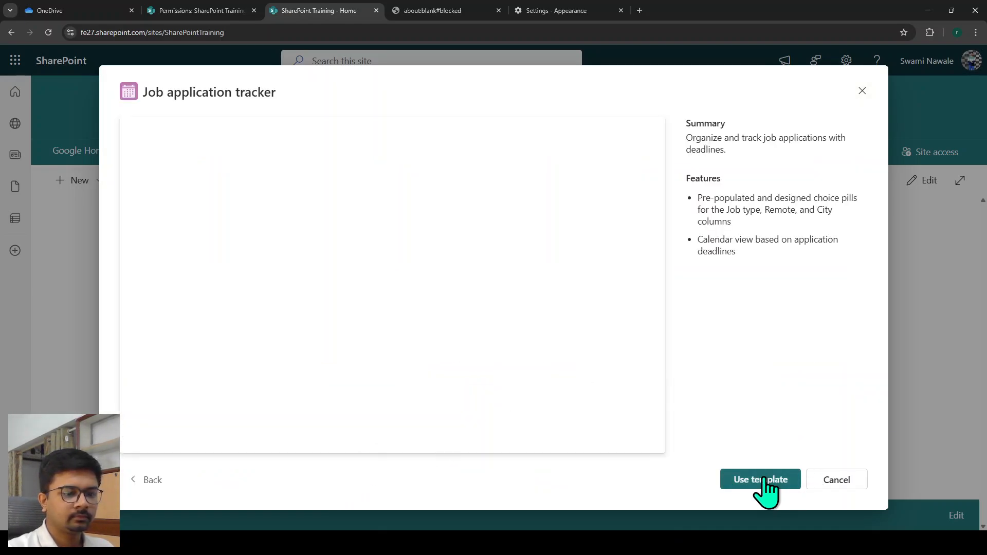
pyautogui.click(762, 481)
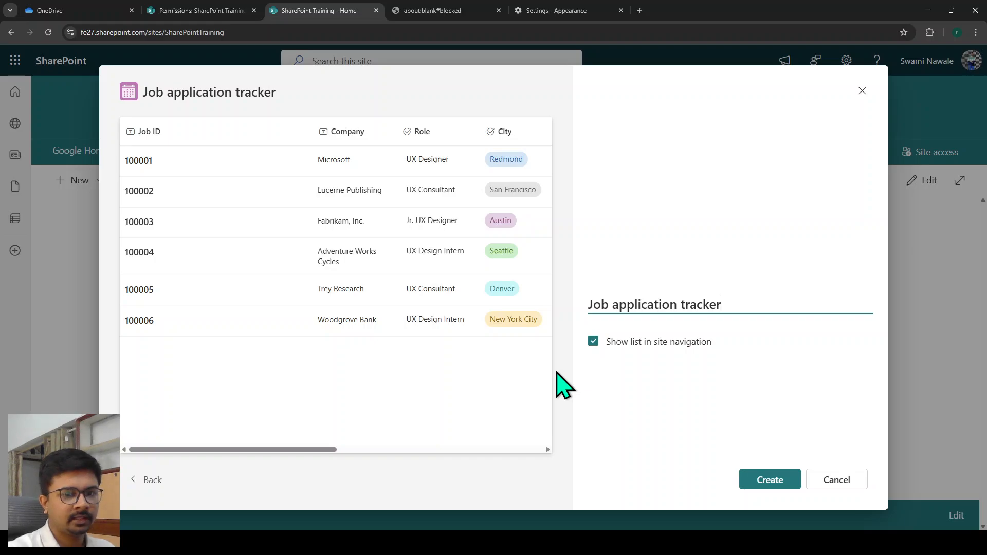
pyautogui.click(673, 352)
pyautogui.click(754, 477)
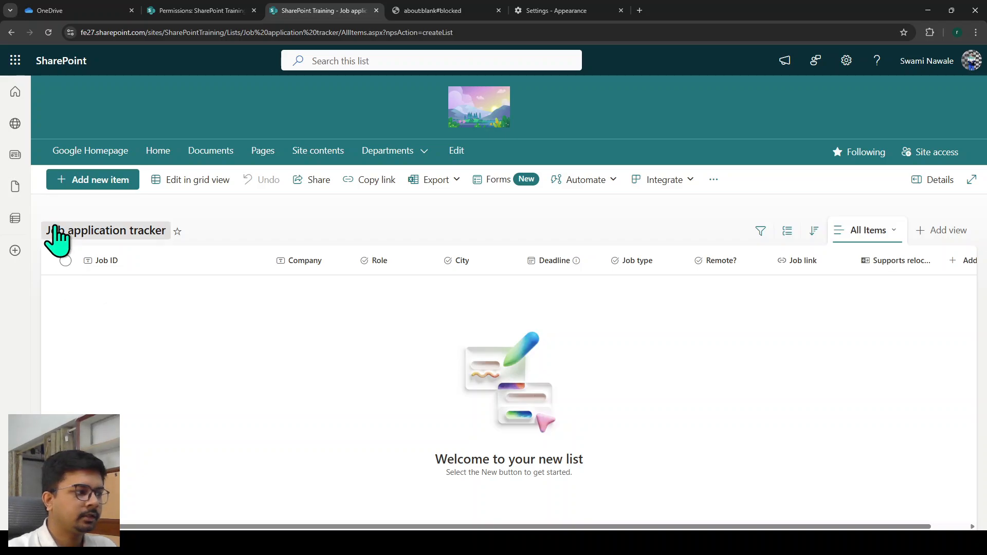
# Review the Job application tracker's list settings and columns, open the list's permissions page, and close the blank browser tab.
pyautogui.click(847, 61)
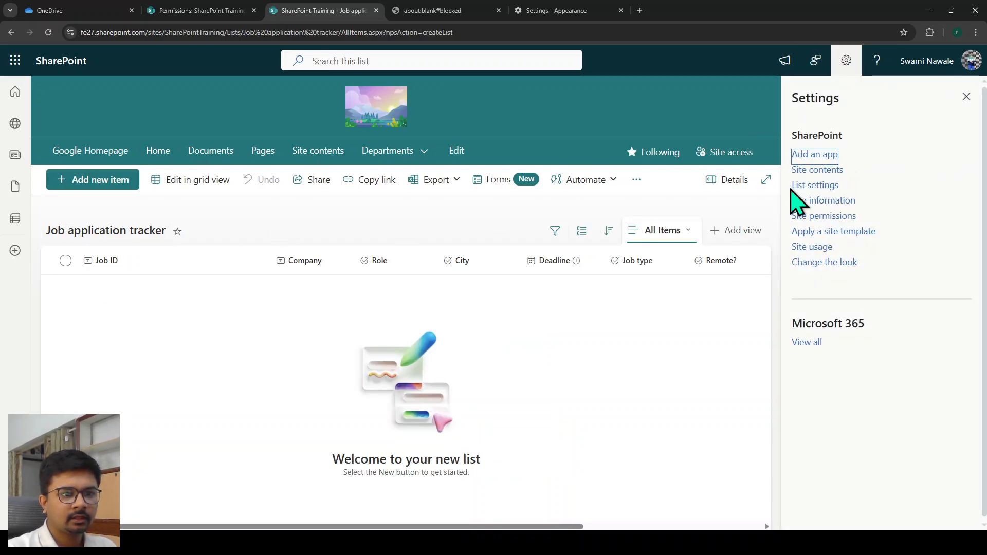
pyautogui.click(822, 187)
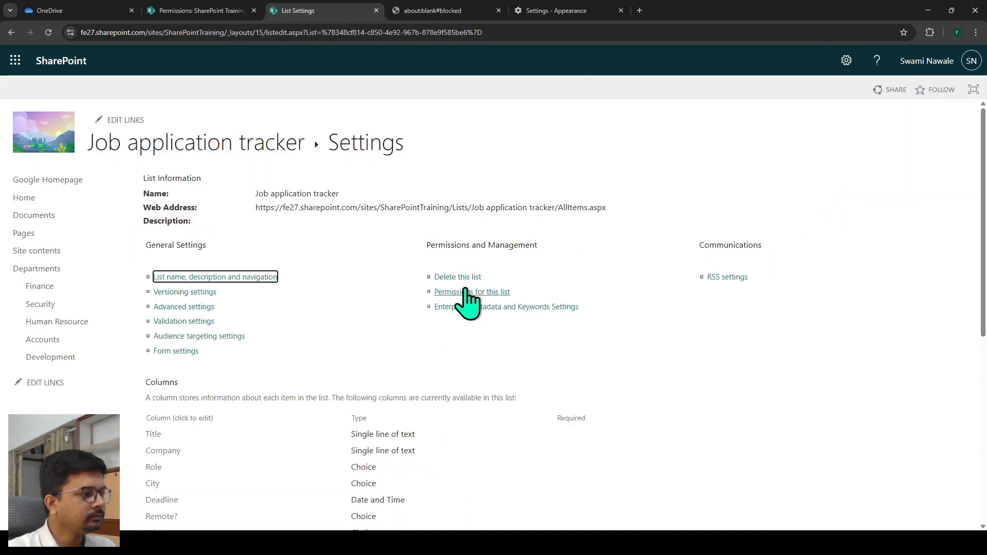
pyautogui.scroll(-2, 209, 326)
pyautogui.scroll(-2, 282, 309)
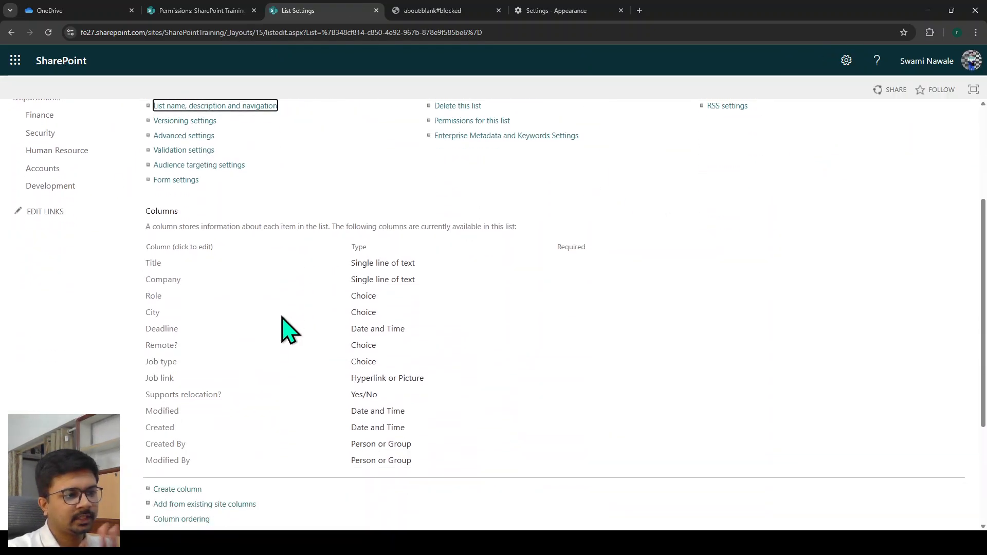
pyautogui.scroll(4, 283, 317)
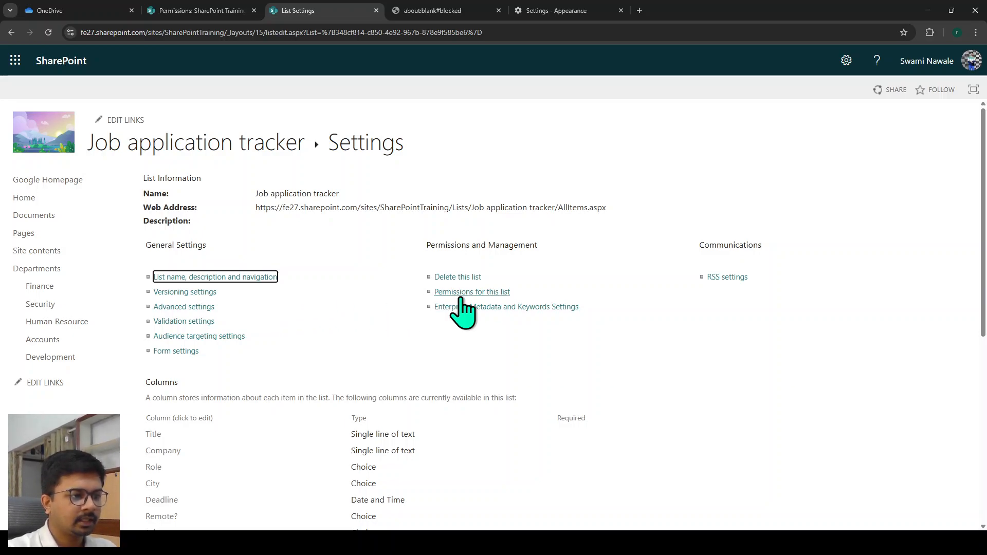
pyautogui.click(439, 294)
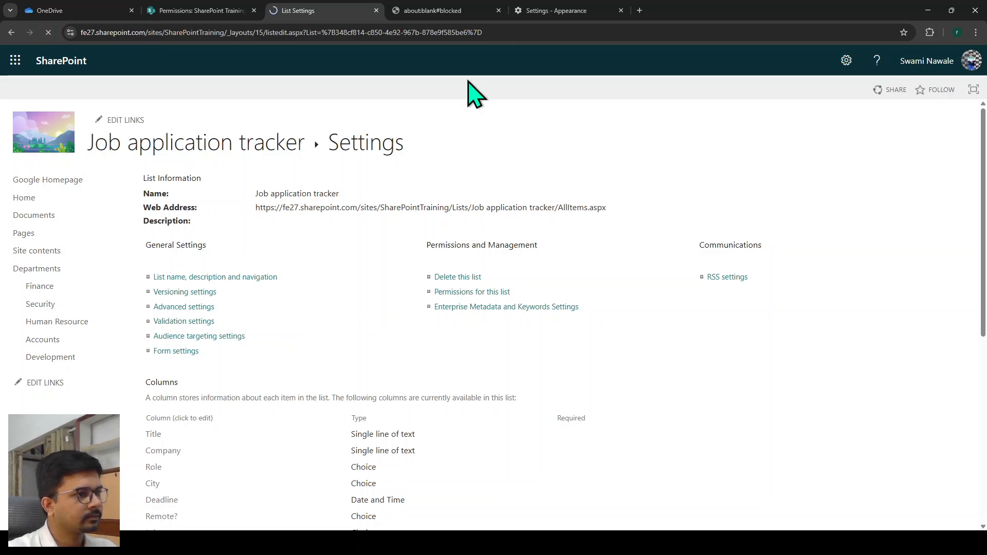
pyautogui.click(498, 10)
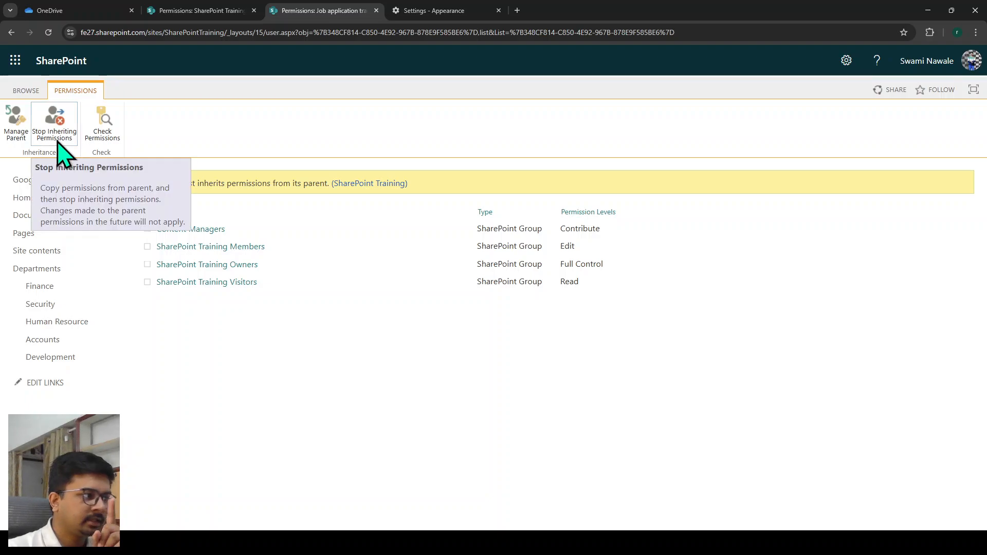
# Stop the Job application tracker list from inheriting the parent site's permissions.
pyautogui.click(55, 135)
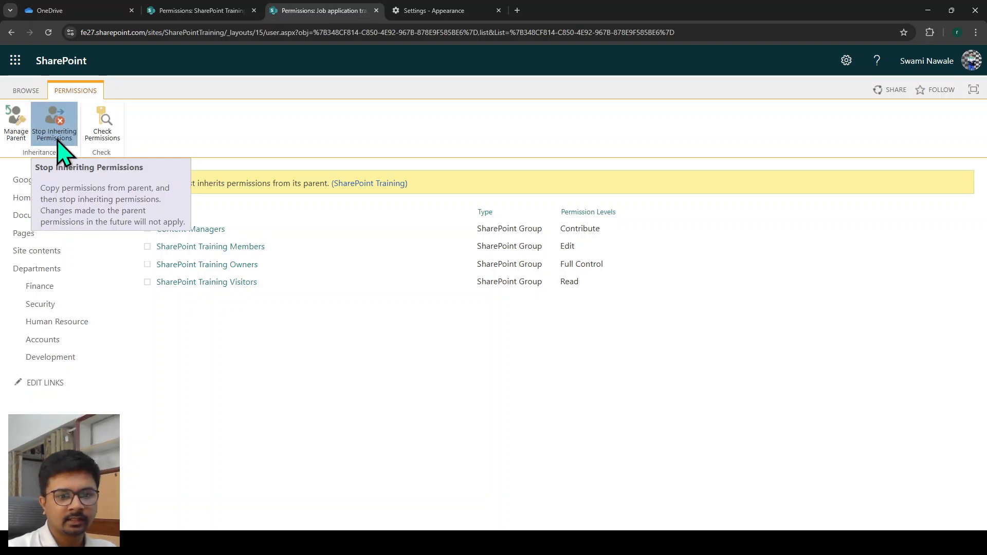
pyautogui.press('Return')
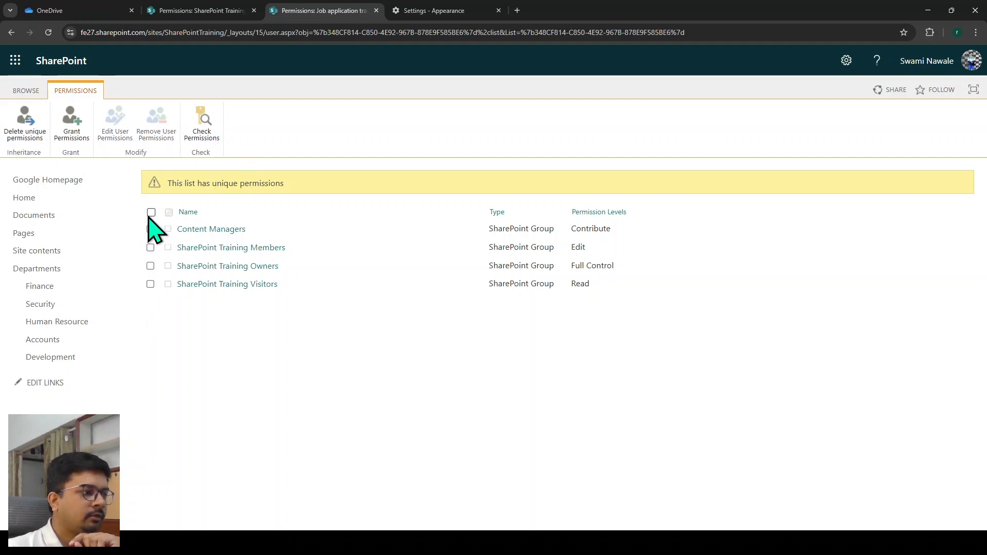
pyautogui.moveTo(167, 183); pyautogui.dragTo(296, 186)
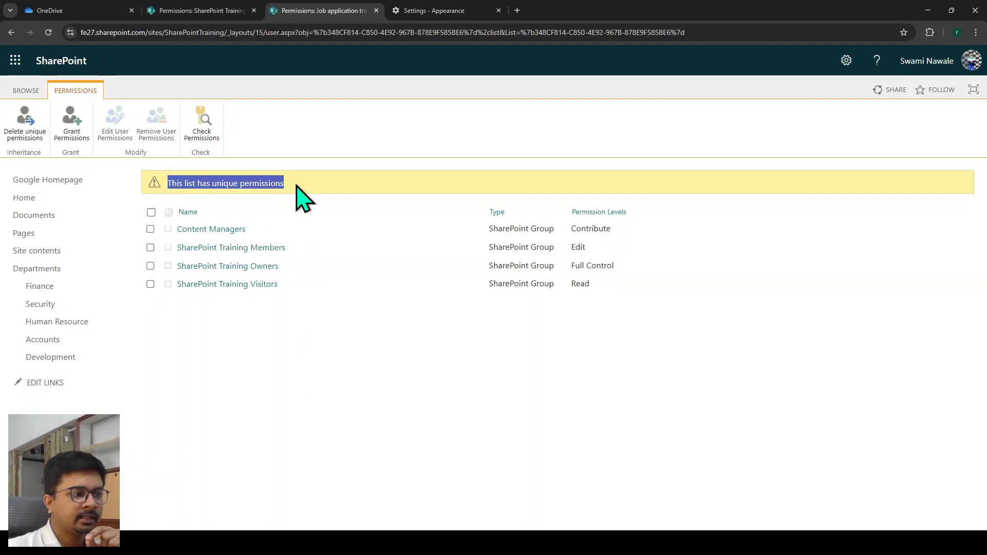
pyautogui.click(330, 401)
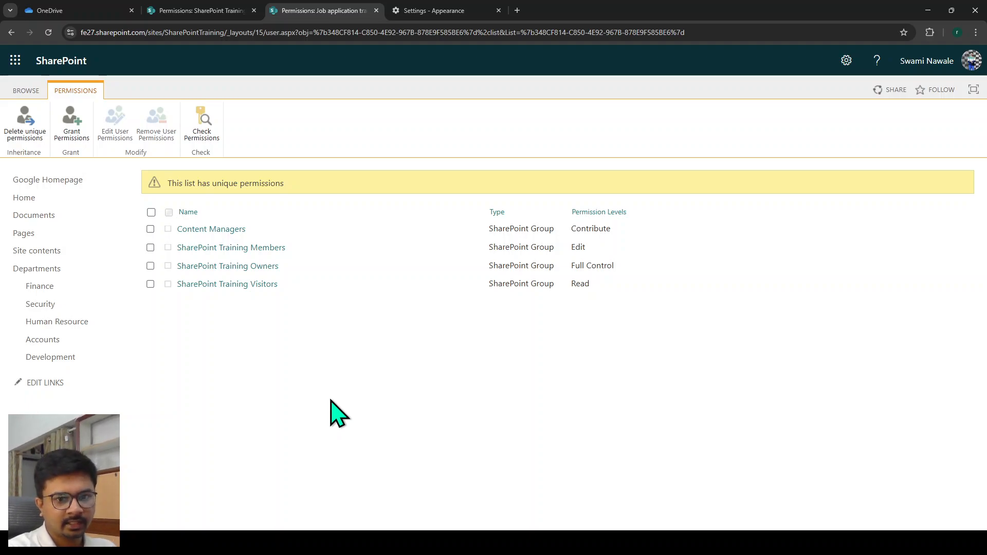
# Remove the list permissions of SharePoint Training Visitors, SharePoint Training Members and Content Managers.
pyautogui.click(150, 284)
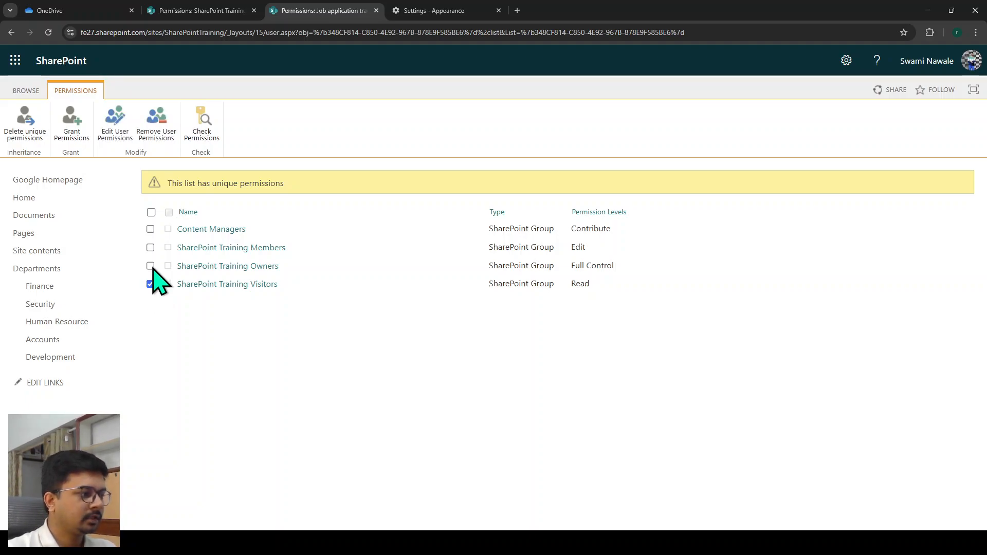
pyautogui.click(150, 248)
pyautogui.click(150, 229)
pyautogui.click(154, 123)
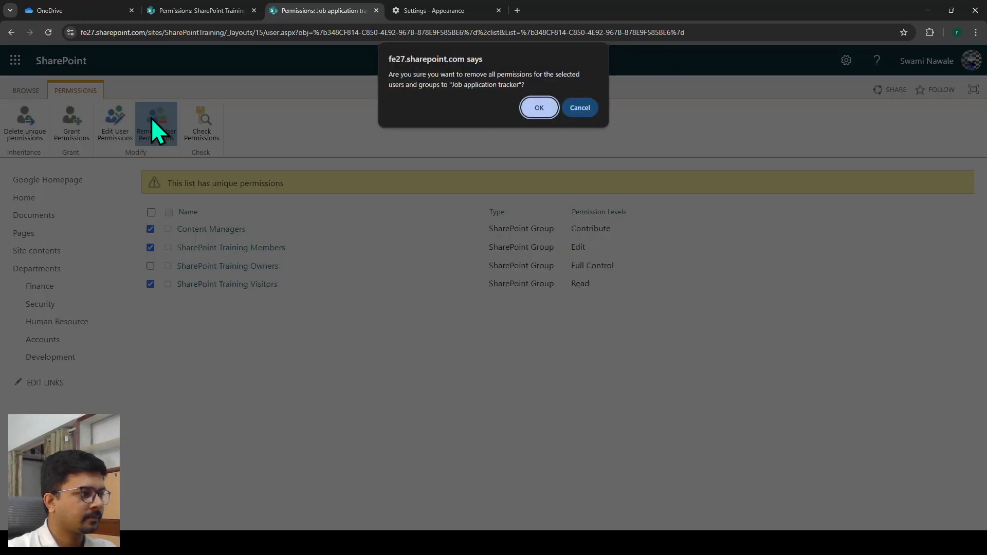
pyautogui.click(538, 109)
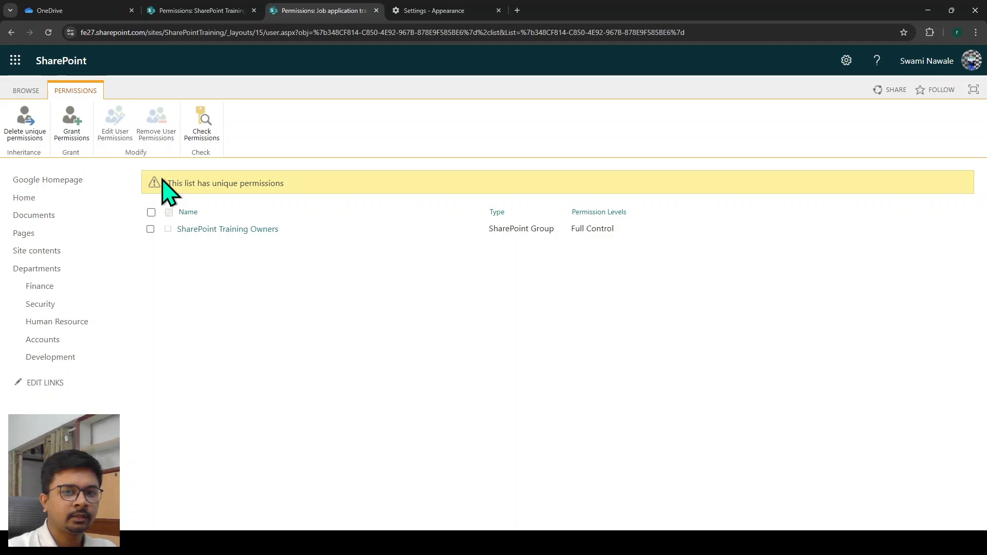
# Grant SharePoint Training Visitors the Contribute permission level on the Job application tracker list without an email invitation, and refresh the permissions page.
pyautogui.click(72, 123)
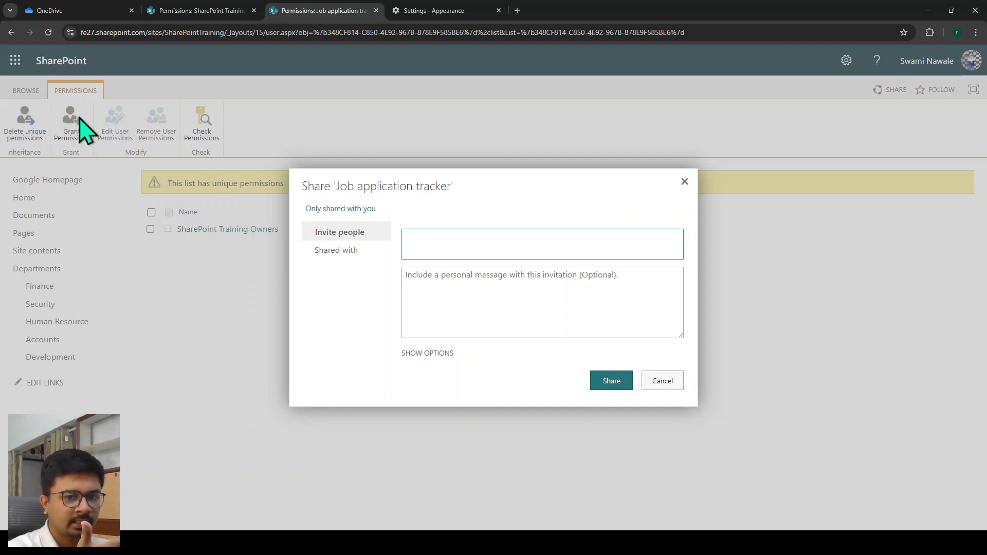
pyautogui.write('v')
pyautogui.write('sharepoint')
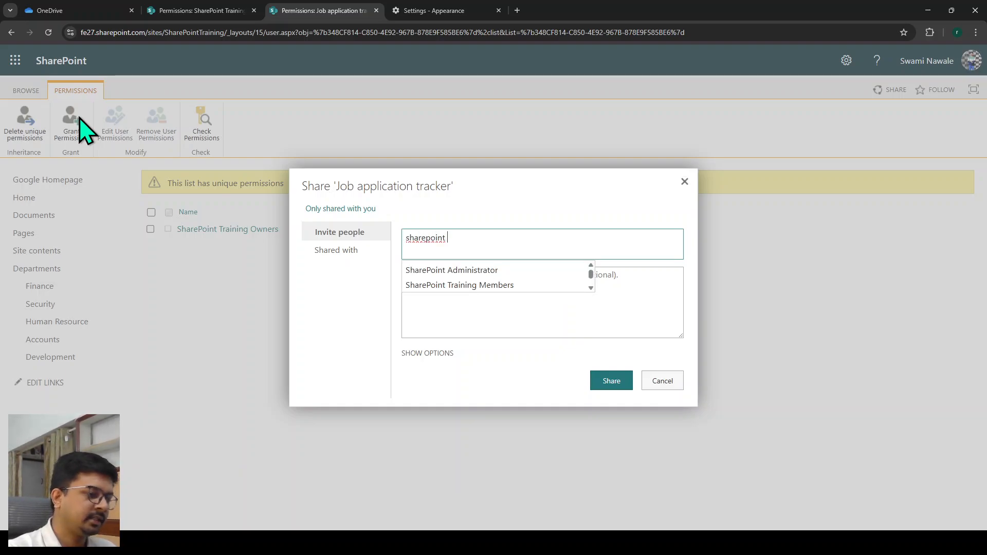
pyautogui.scroll(-2, 458, 286)
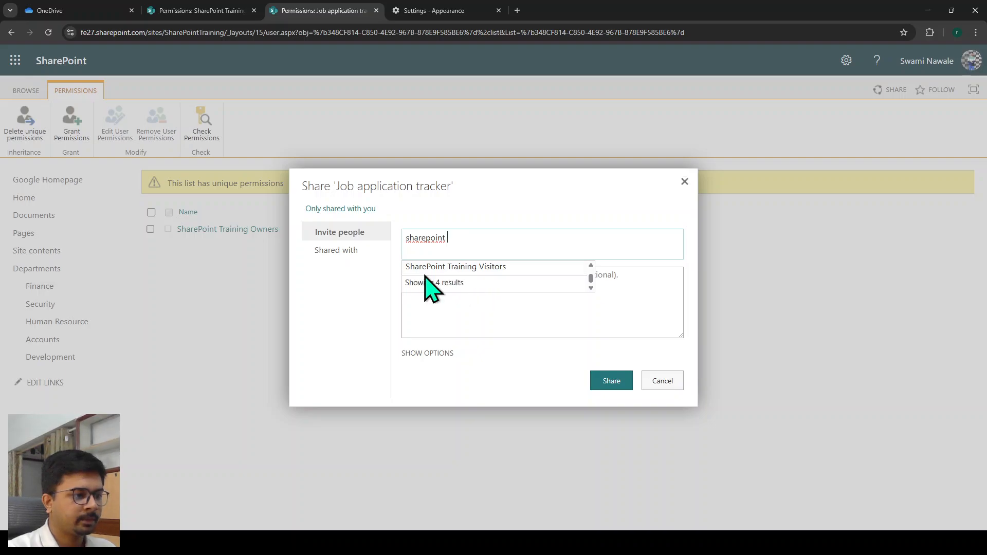
pyautogui.click(424, 267)
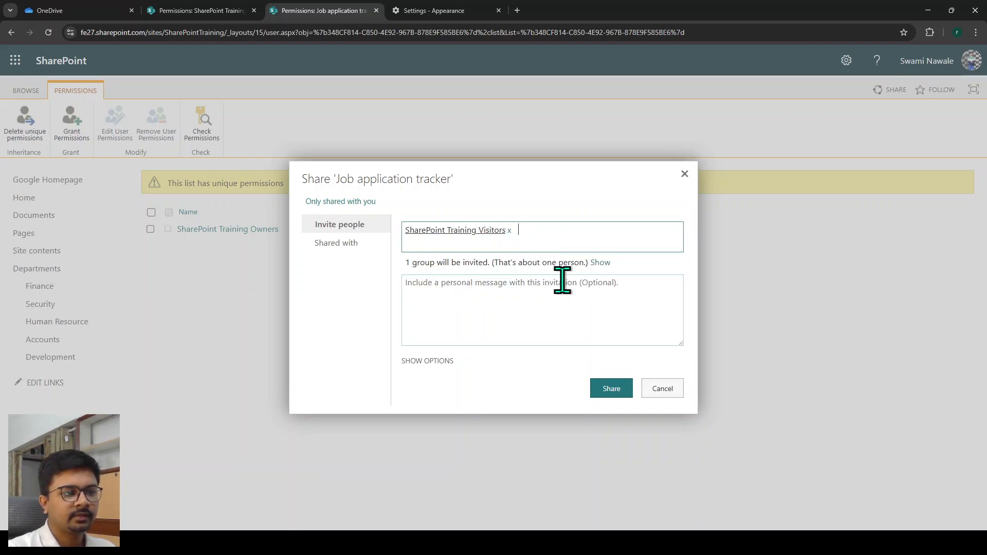
pyautogui.click(434, 360)
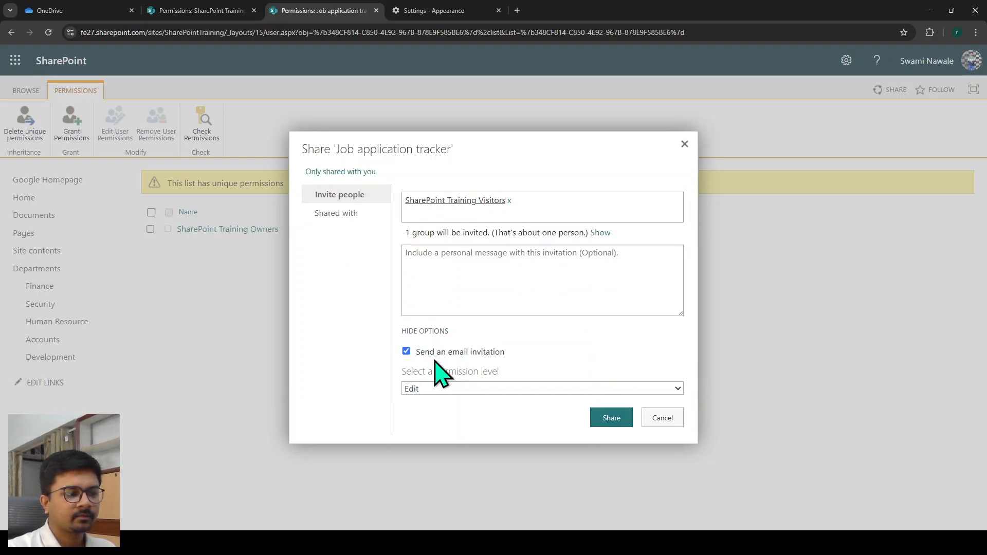
pyautogui.click(435, 354)
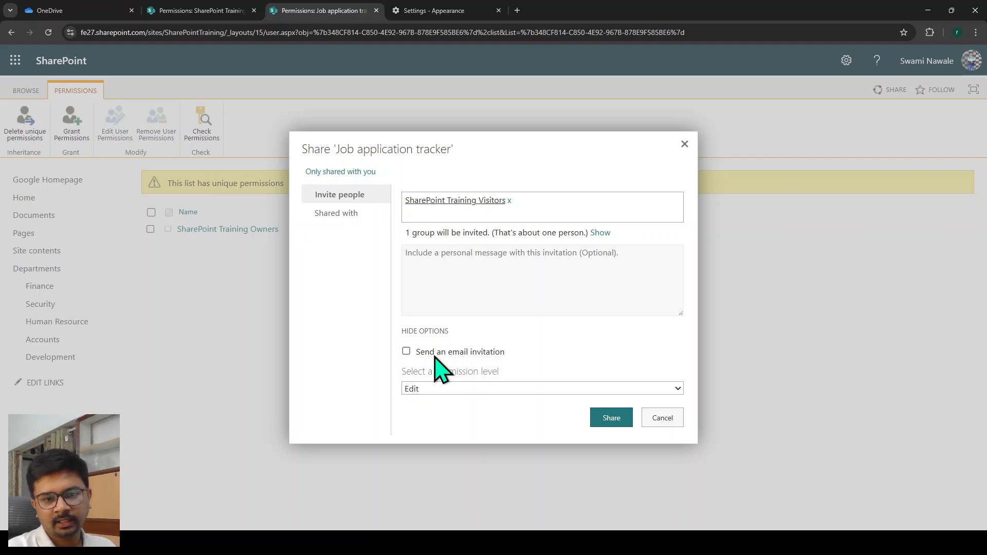
pyautogui.click(445, 392)
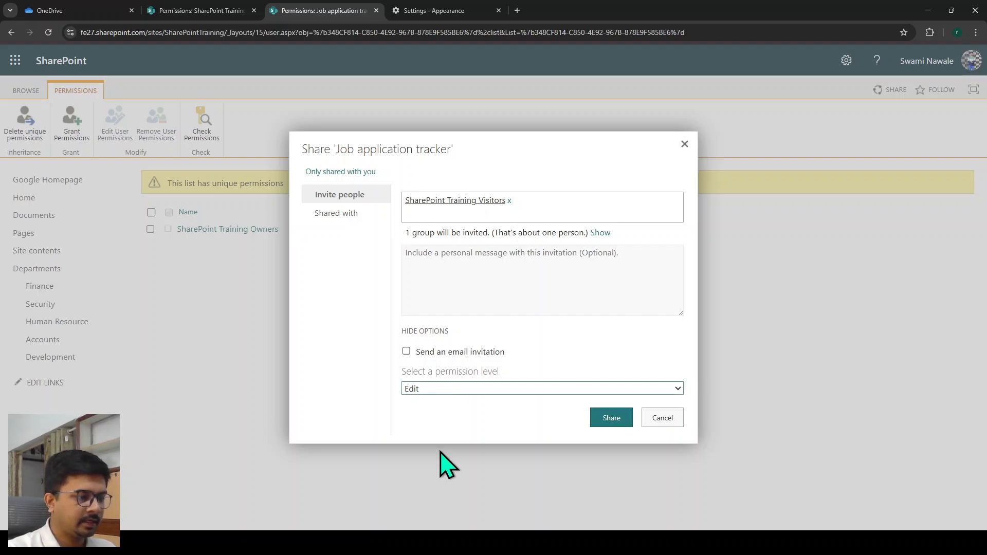
pyautogui.click(439, 453)
pyautogui.click(597, 419)
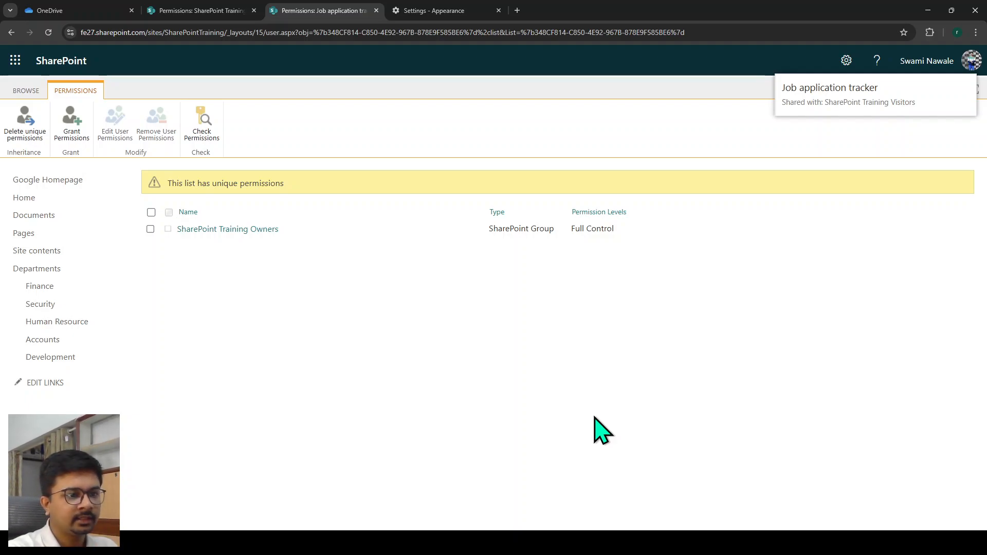
pyautogui.click(49, 32)
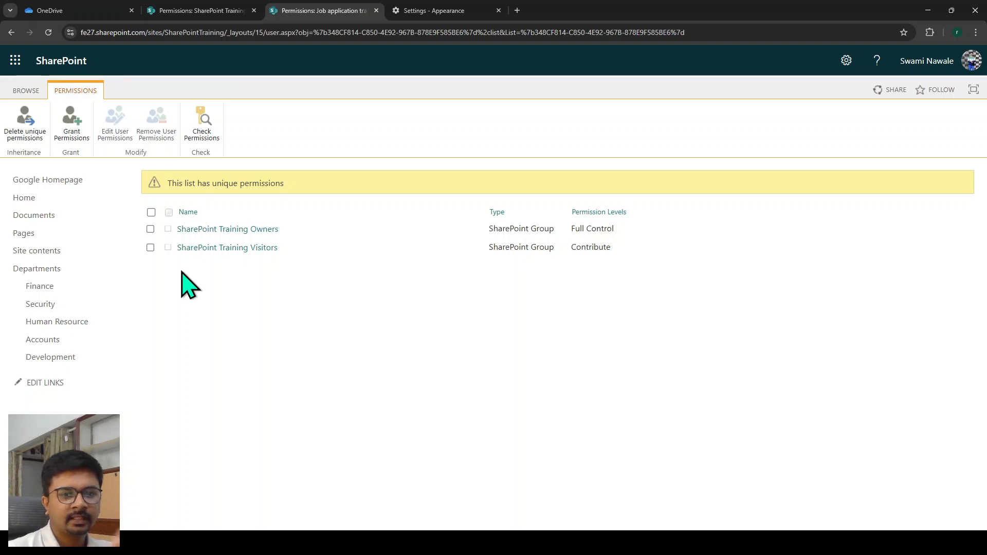
# Delete the Job application tracker list's unique permissions so it inherits from its parent, and open the parent site's permissions.
pyautogui.click(25, 135)
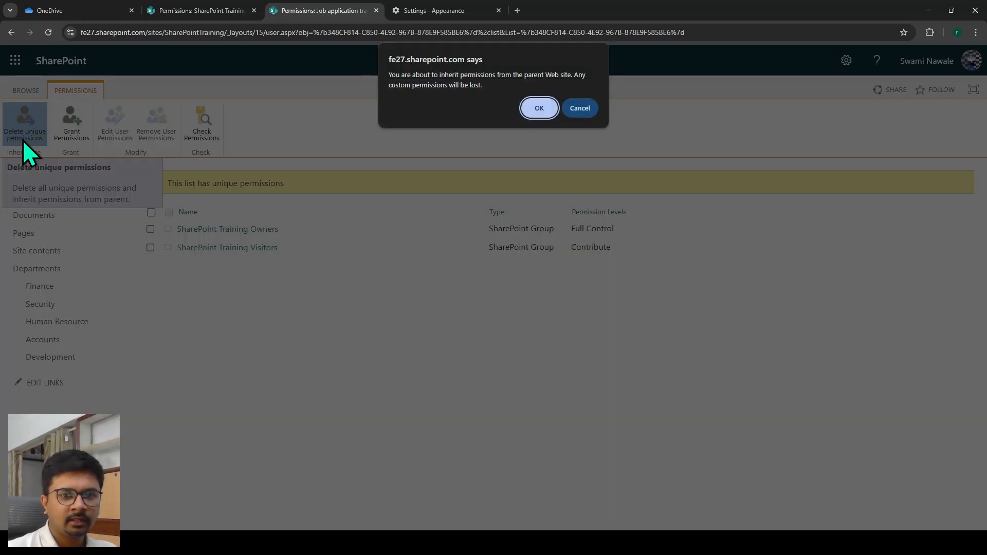
pyautogui.press('Return')
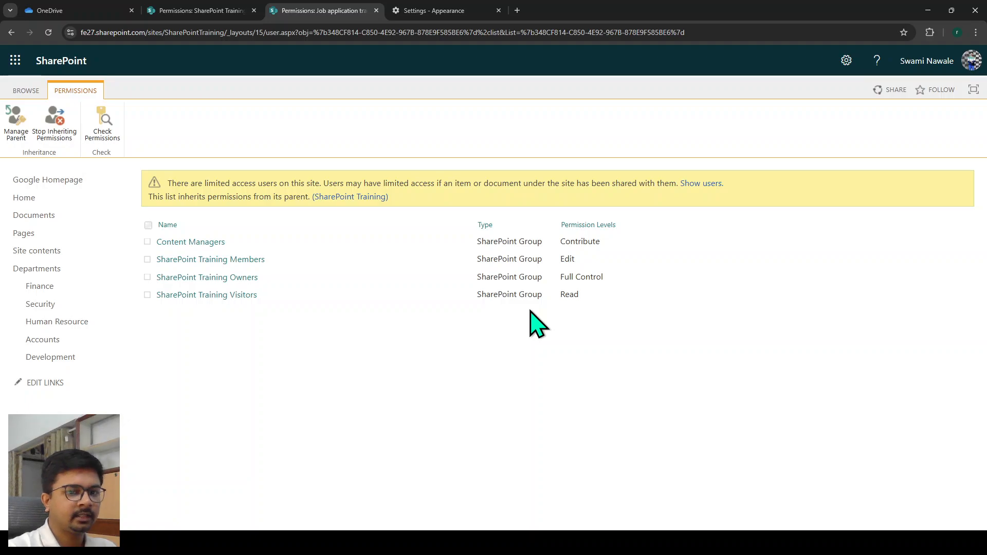
pyautogui.click(22, 139)
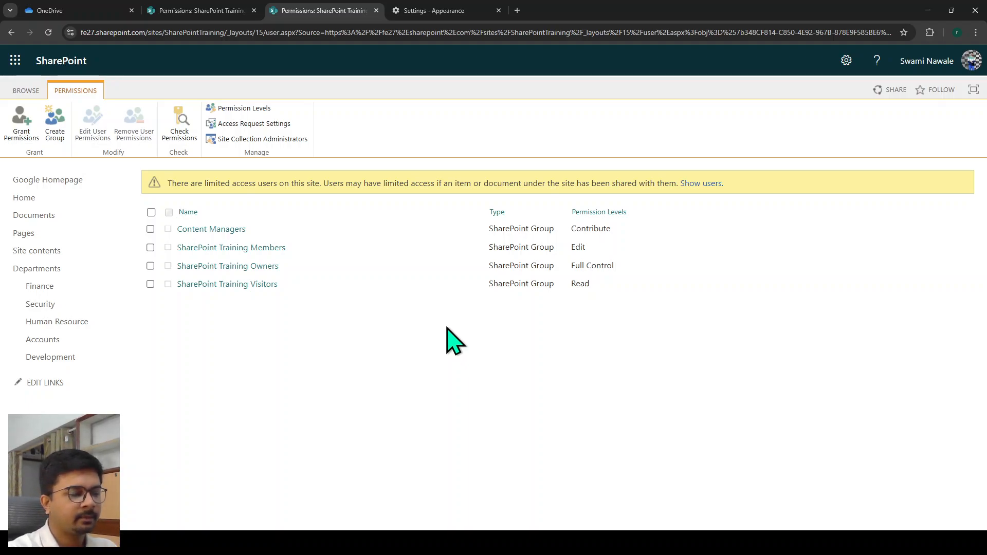
# In the other permissions browser tab, load the SharePoint Training site's home page and open its site contents.
pyautogui.click(199, 11)
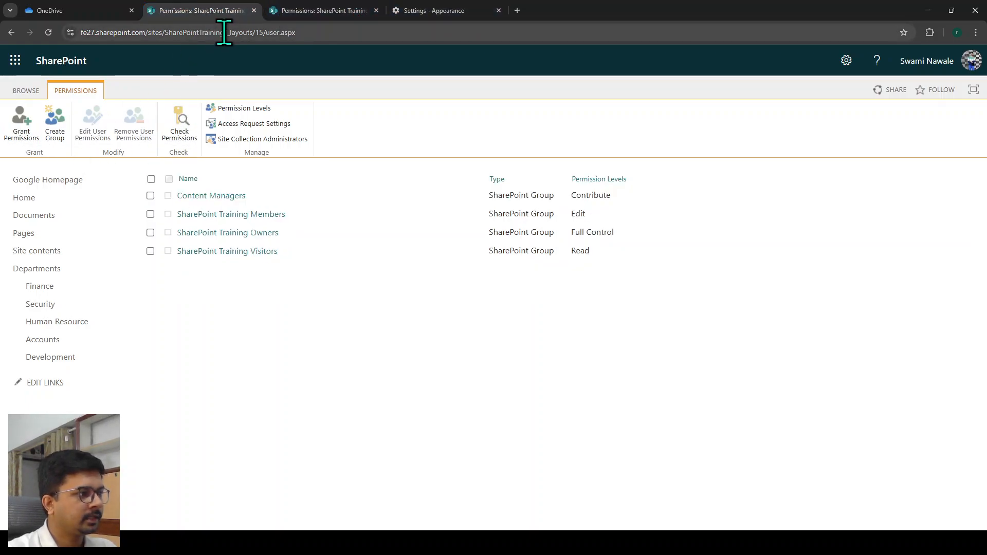
pyautogui.moveTo(224, 31); pyautogui.dragTo(706, 58)
pyautogui.press('BackSpace')
pyautogui.press('Return')
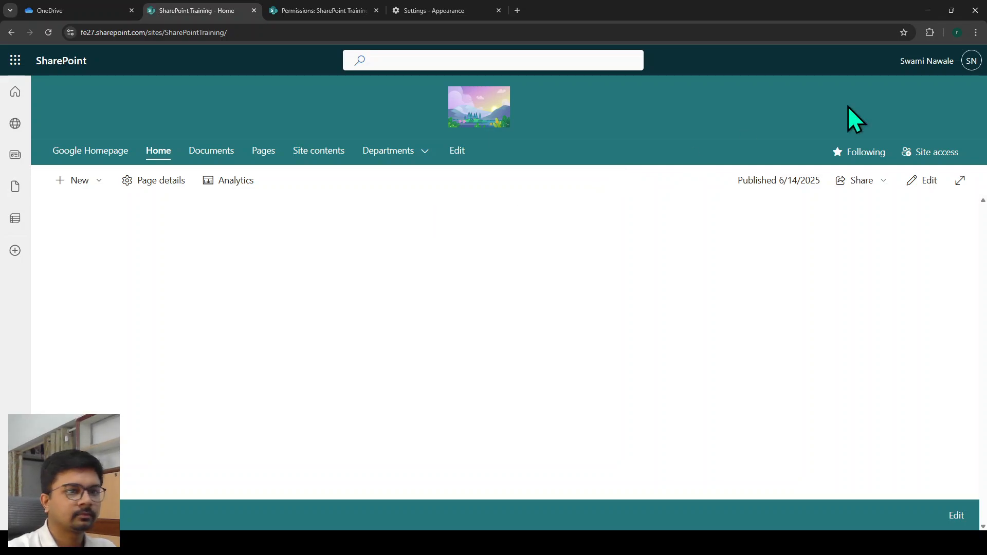
pyautogui.click(846, 62)
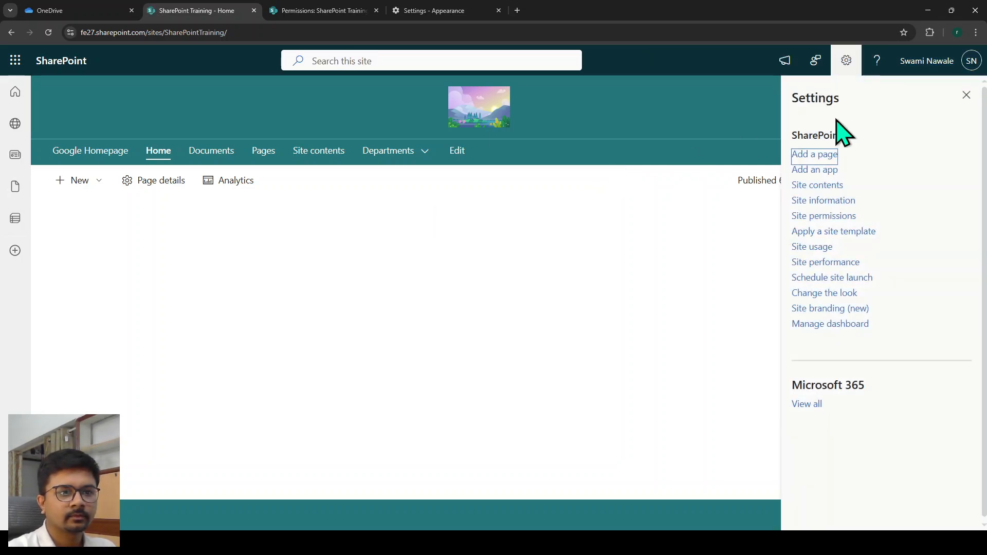
pyautogui.click(824, 187)
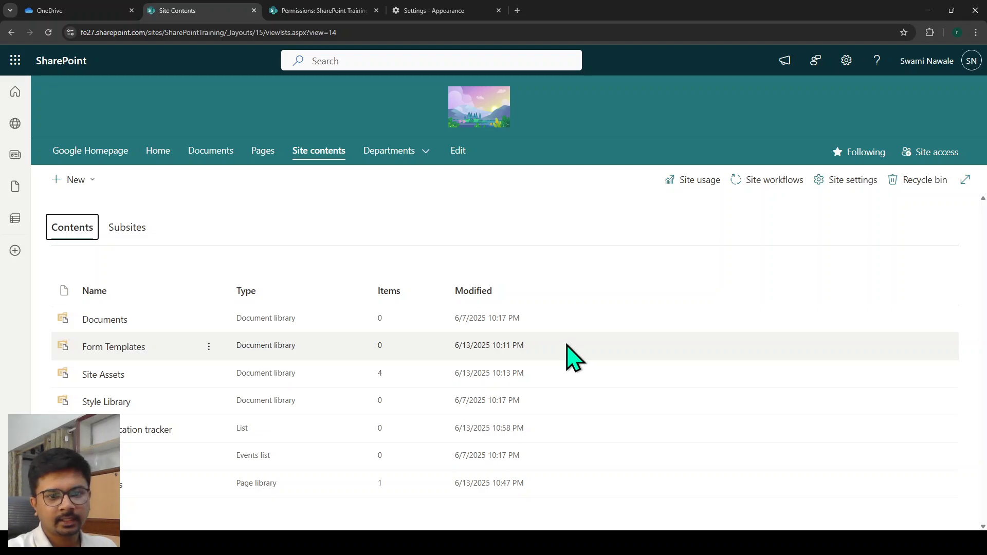
# Review the Documents library's settings and its permissions page, and return to the library.
pyautogui.click(99, 322)
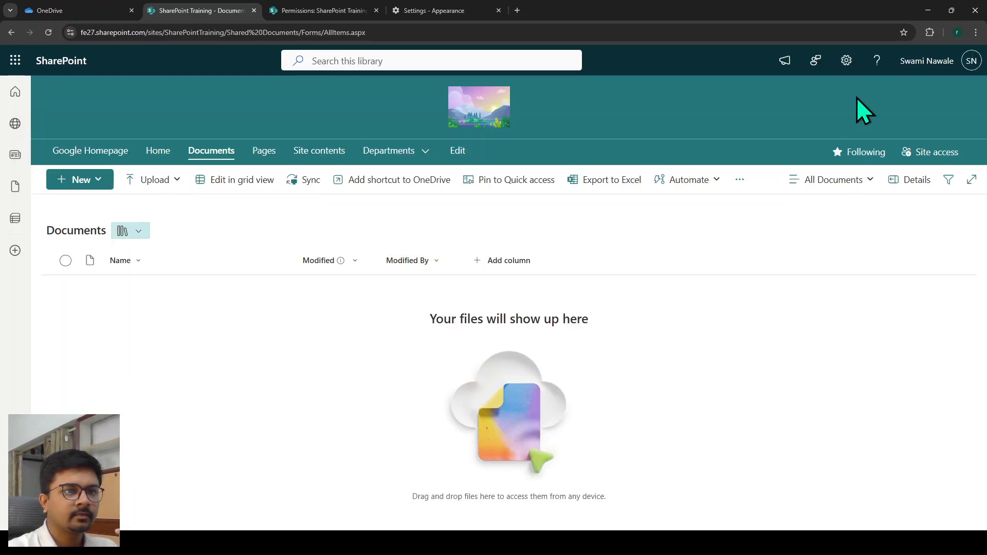
pyautogui.click(846, 72)
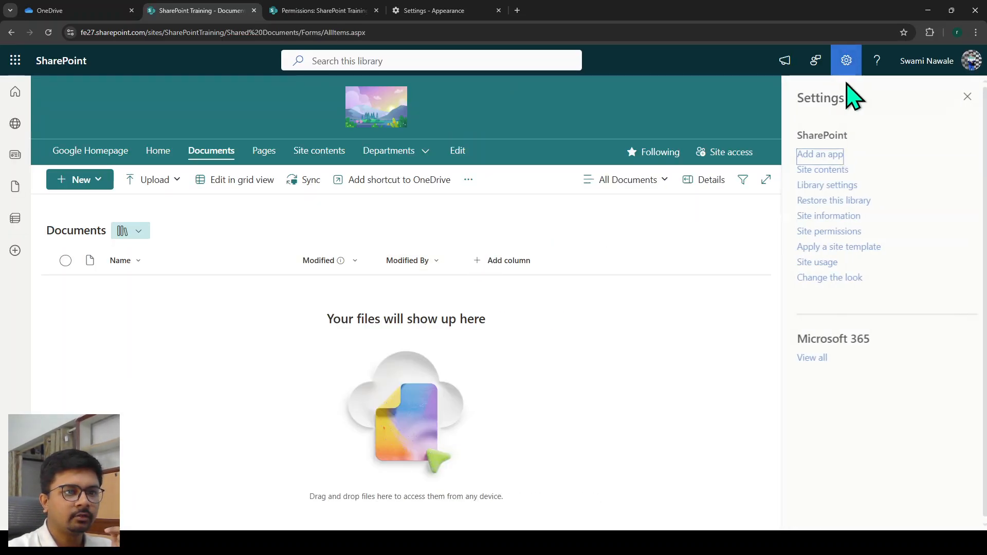
pyautogui.click(806, 188)
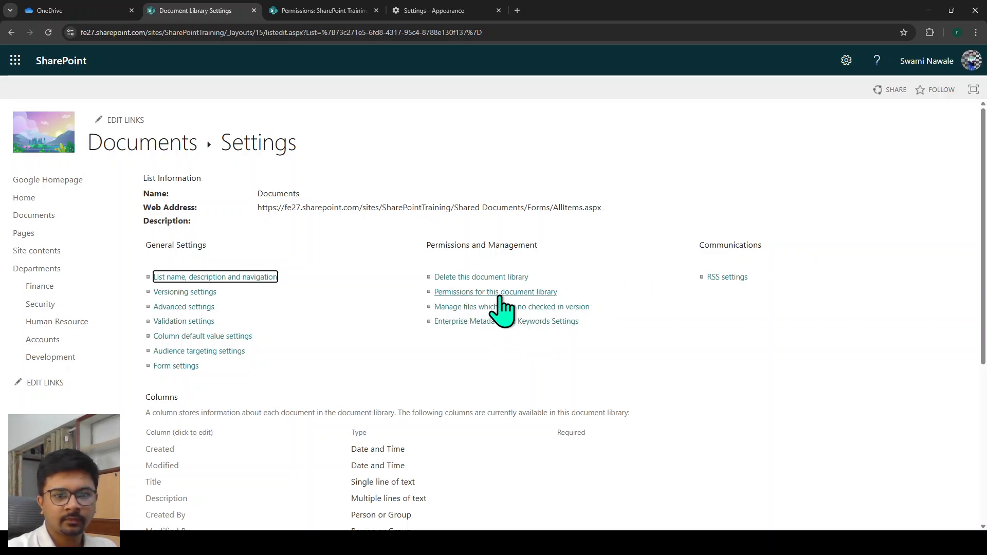
pyautogui.click(529, 295)
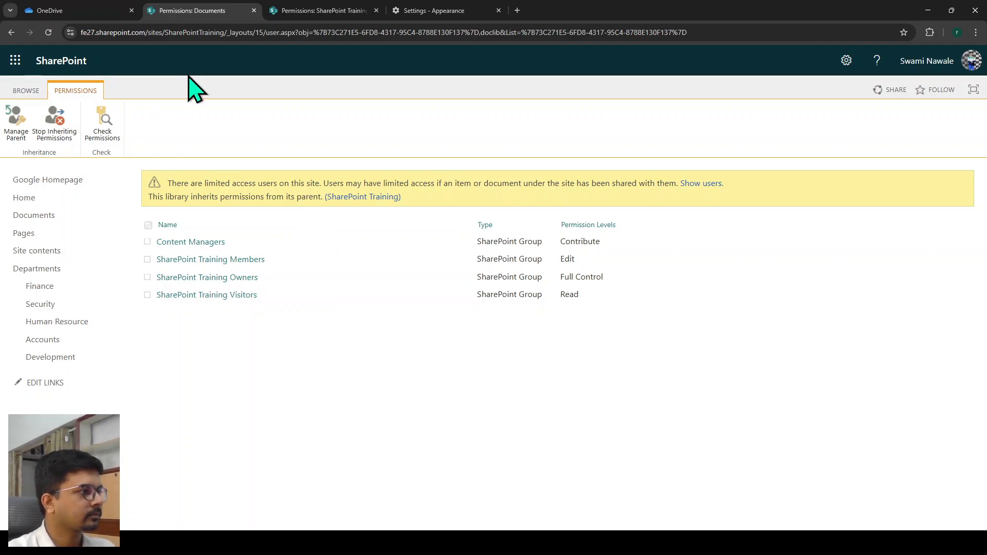
pyautogui.hotkey('alt', 'Left')
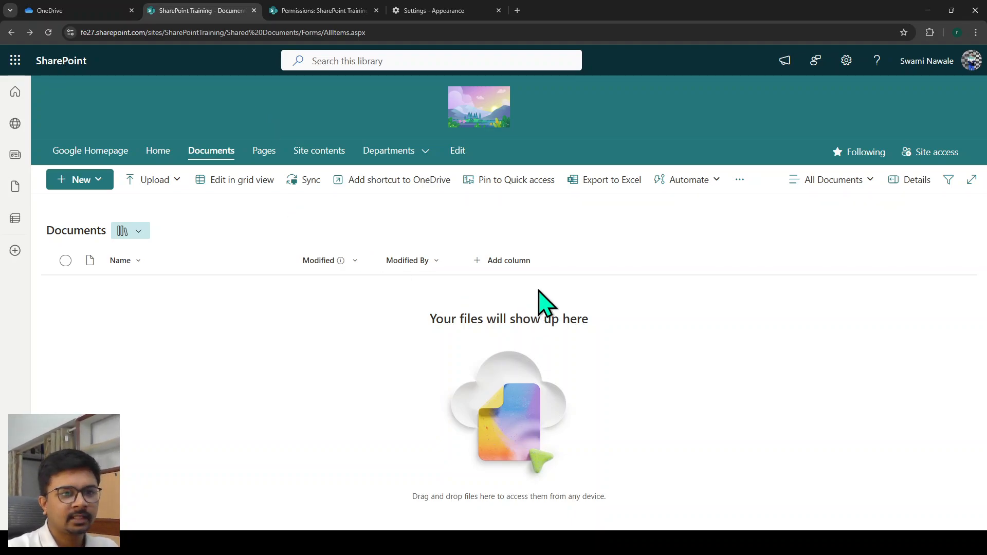
# Go from the Documents library to the site contents and view the site's recycle bin.
pyautogui.click(858, 71)
pyautogui.click(807, 171)
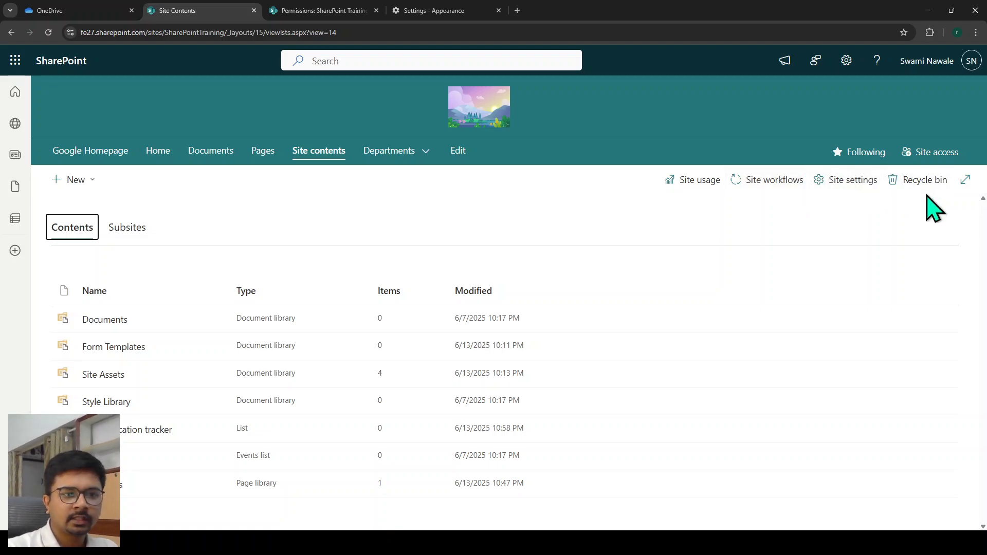
pyautogui.click(910, 187)
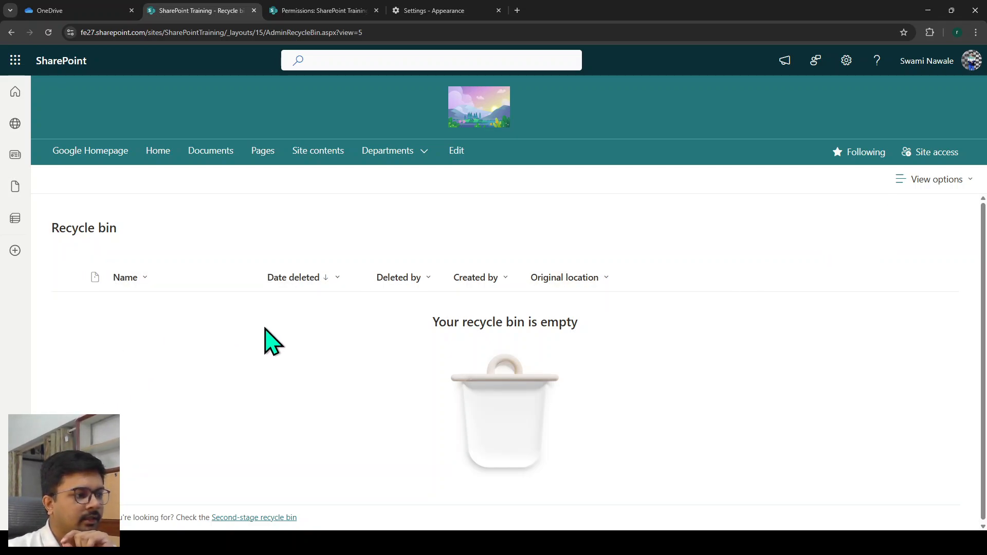
# Open the site contents in a new browser tab and delete the Job application tracker list.
pyautogui.click(322, 153)
pyautogui.click(288, 10)
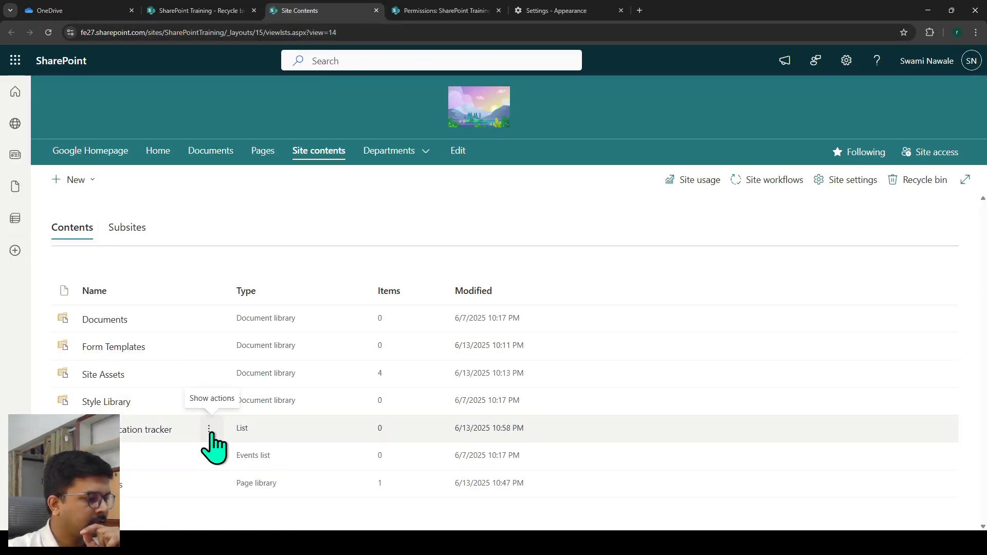
pyautogui.click(210, 433)
pyautogui.click(220, 454)
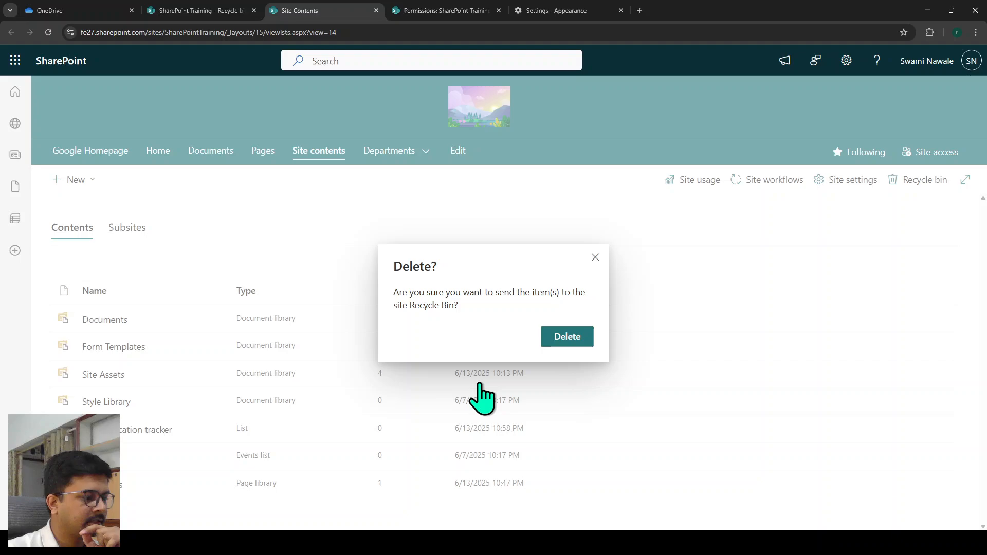
pyautogui.click(577, 340)
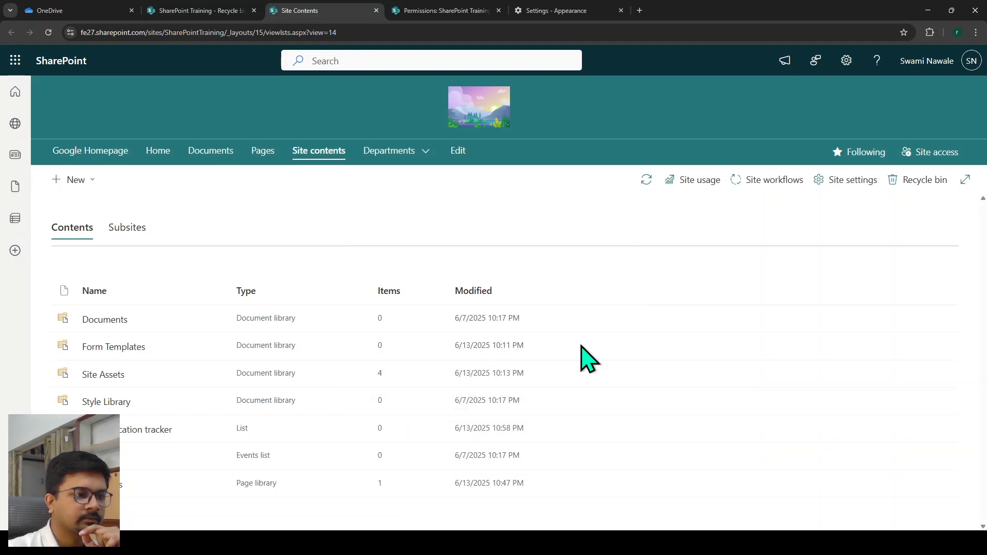
# Delete the Job application tracker list from the site's recycle bin.
pyautogui.click(919, 183)
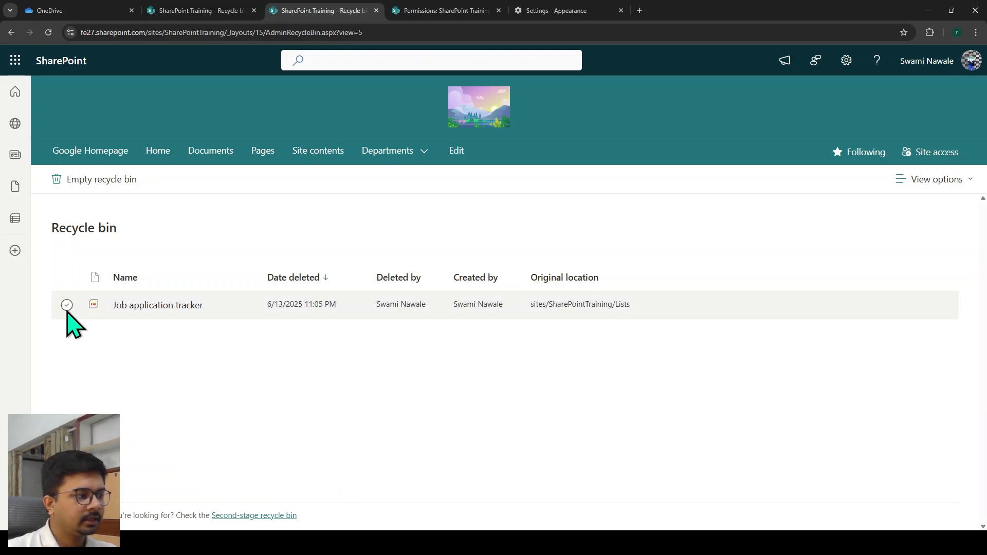
pyautogui.click(67, 307)
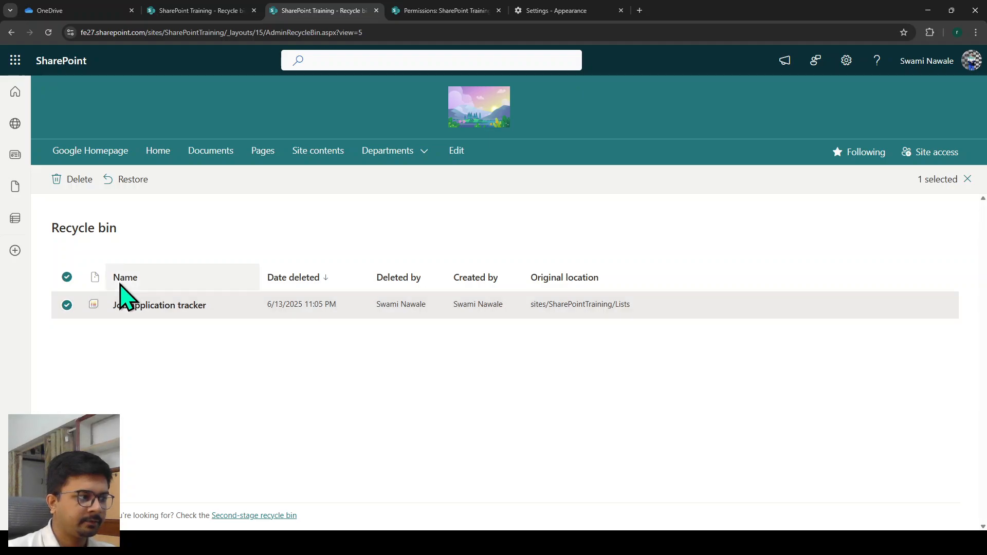
pyautogui.click(74, 181)
pyautogui.click(494, 343)
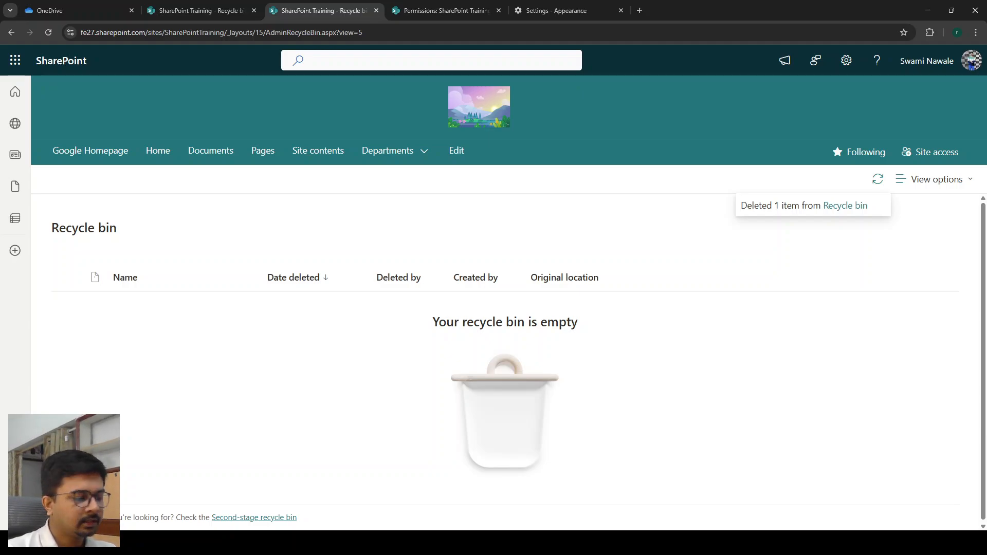
# Restore the Job application tracker list from the second-stage recycle bin.
pyautogui.click(229, 519)
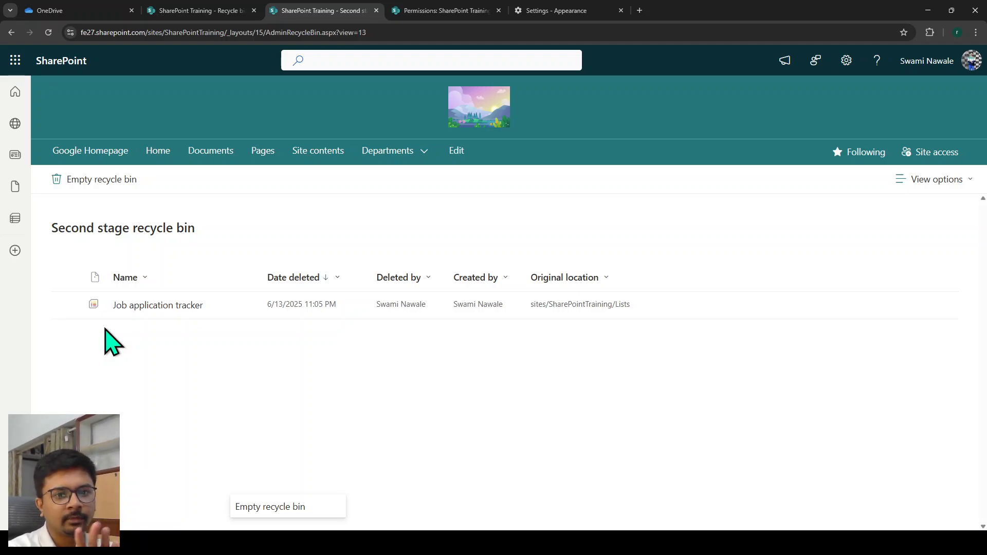
pyautogui.click(254, 312)
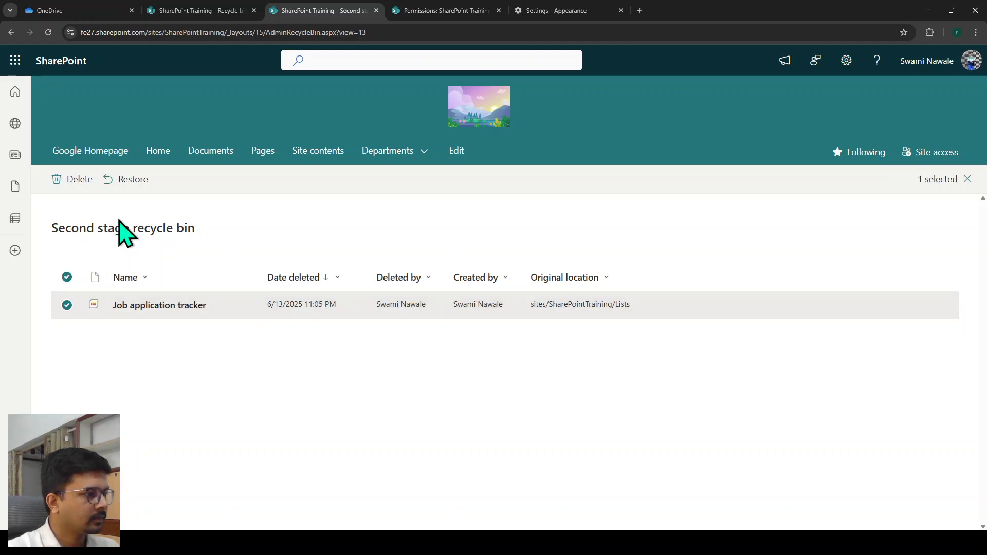
pyautogui.click(124, 185)
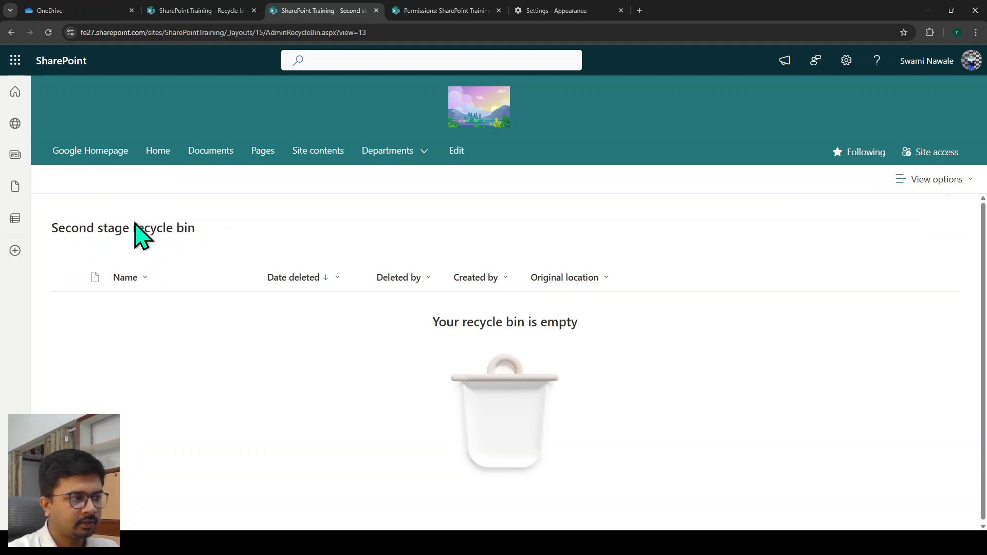
# Switch to the browser tab with the parent site's permissions and open the site contents from there.
pyautogui.click(394, 154)
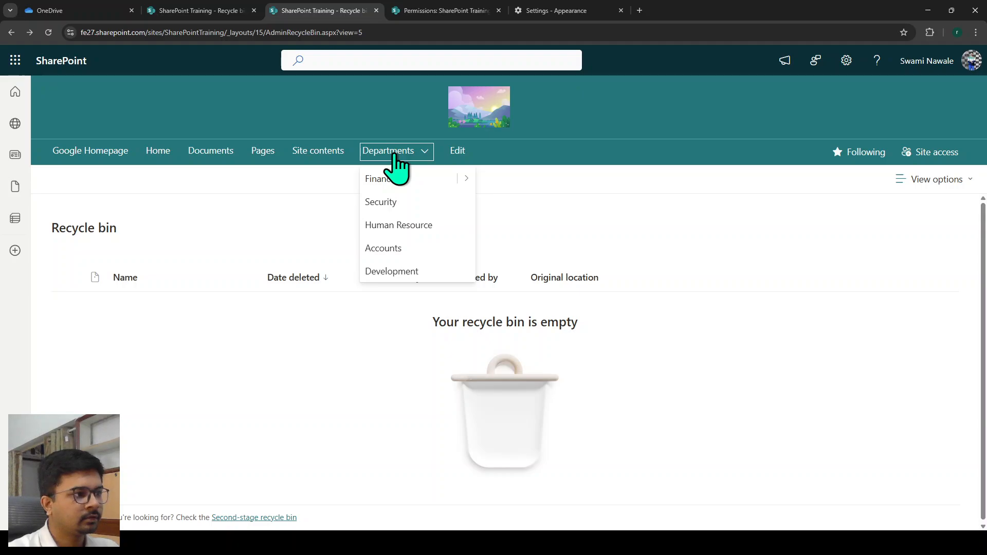
pyautogui.click(394, 10)
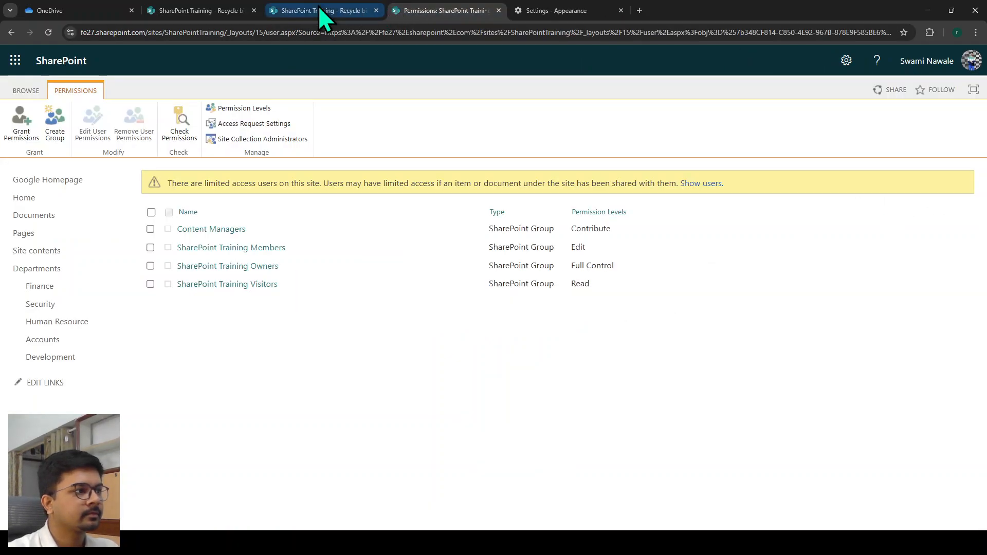
pyautogui.click(846, 60)
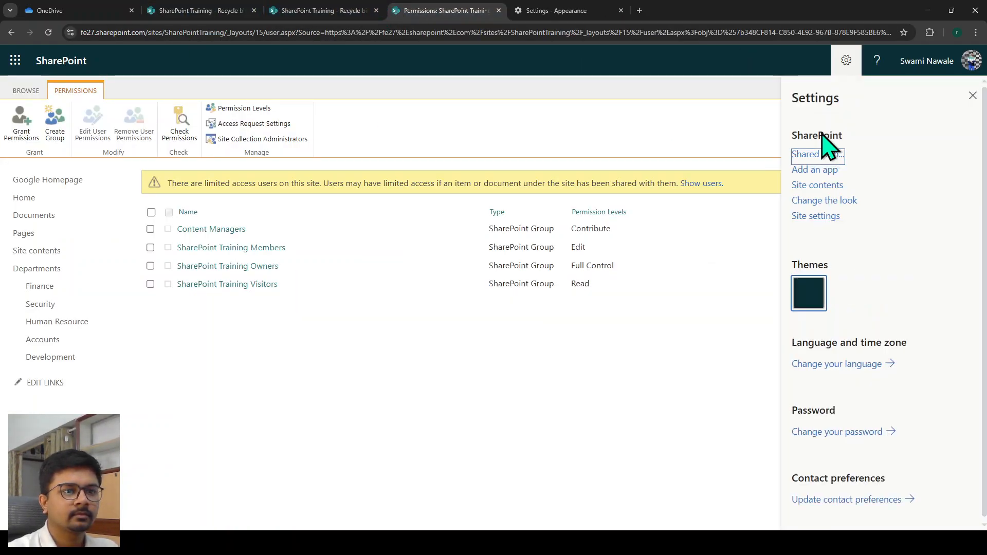
pyautogui.click(817, 186)
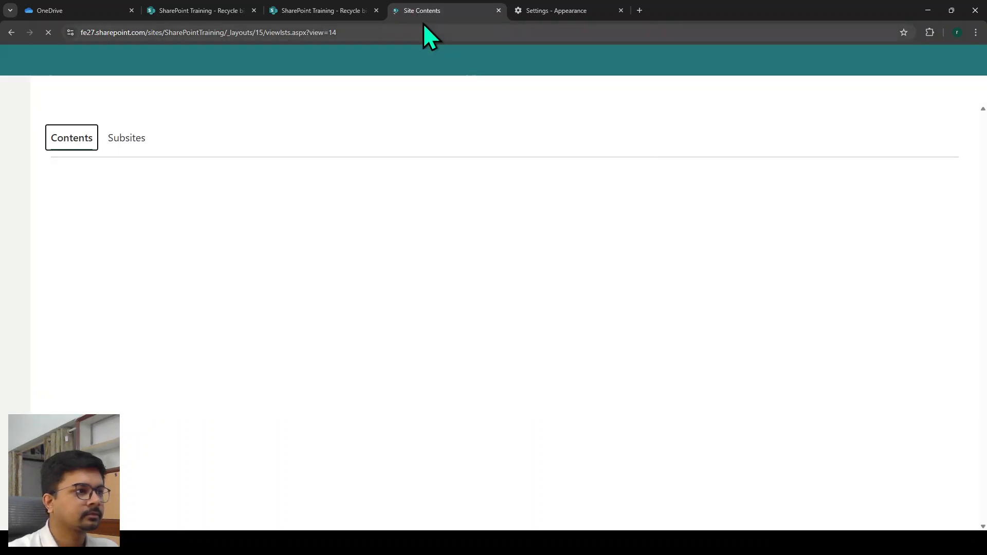